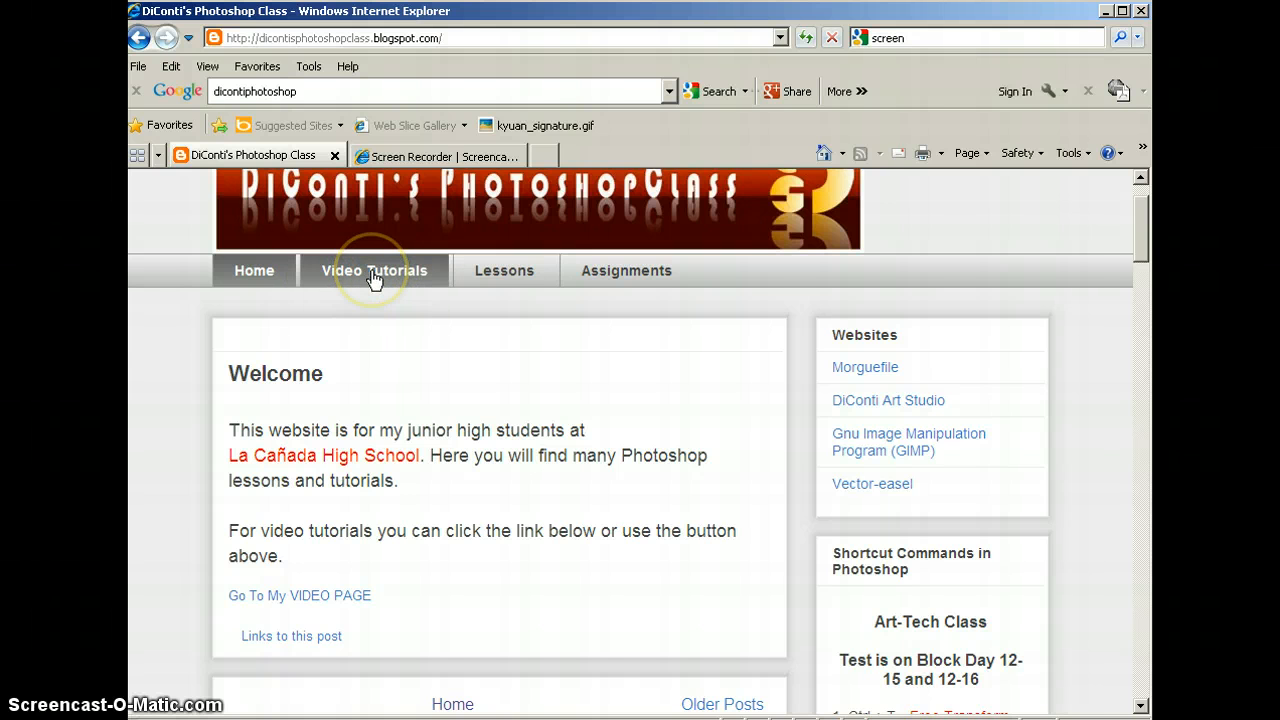
Open the class site's Video Tutorials page and look through the listed project videos
{"action": "left_click", "coordinate": [375, 271]}
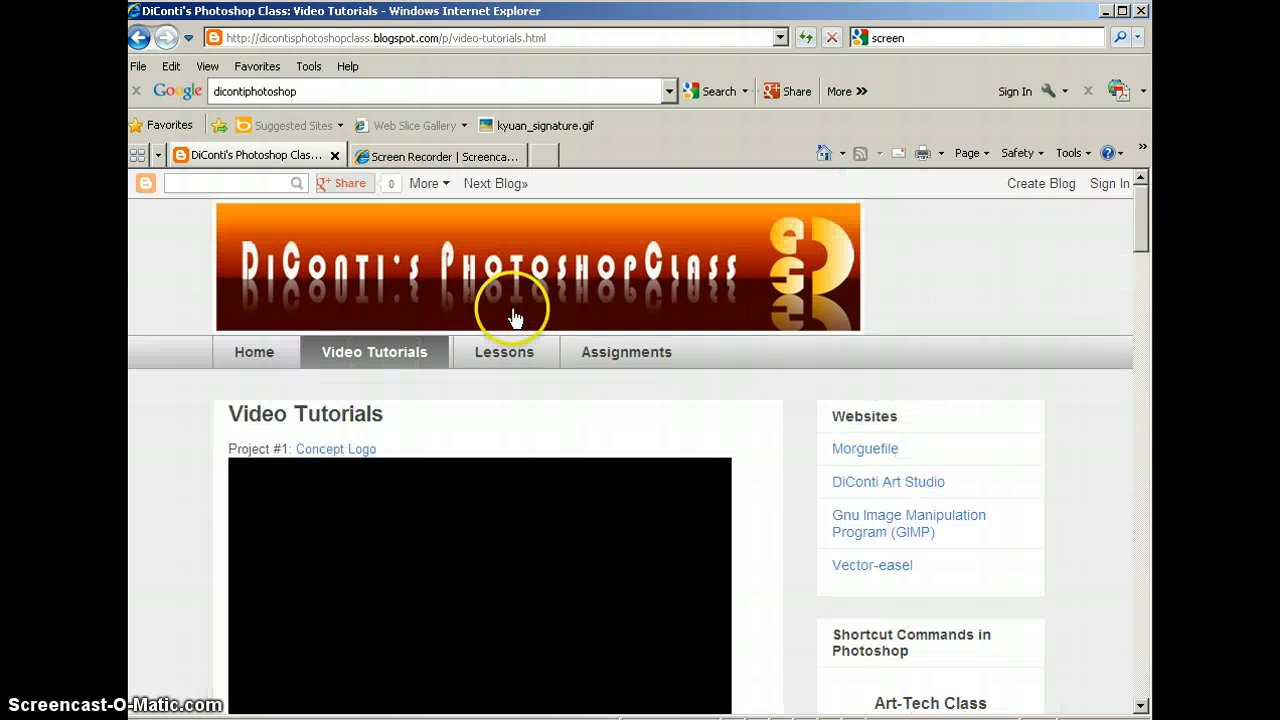
{"action": "scroll", "coordinate": [751, 385], "scroll_direction": "down", "scroll_amount": 3}
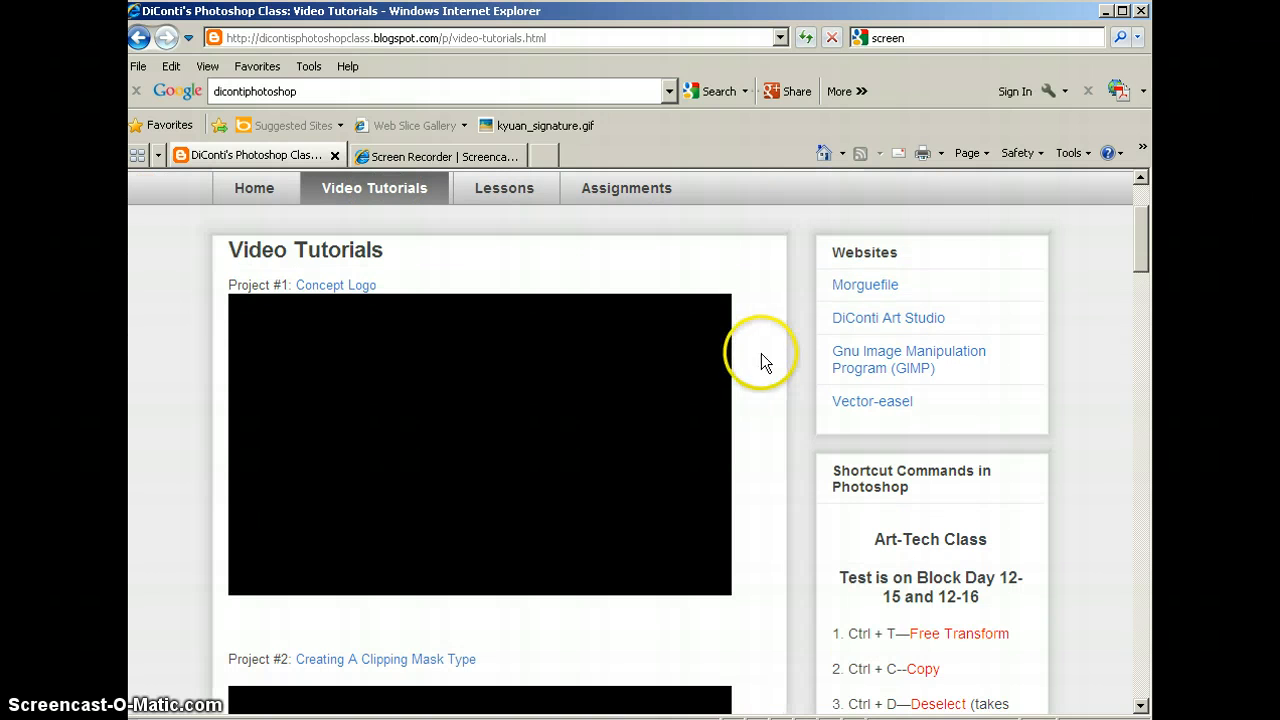
{"action": "scroll", "coordinate": [761, 353], "scroll_direction": "down", "scroll_amount": 10}
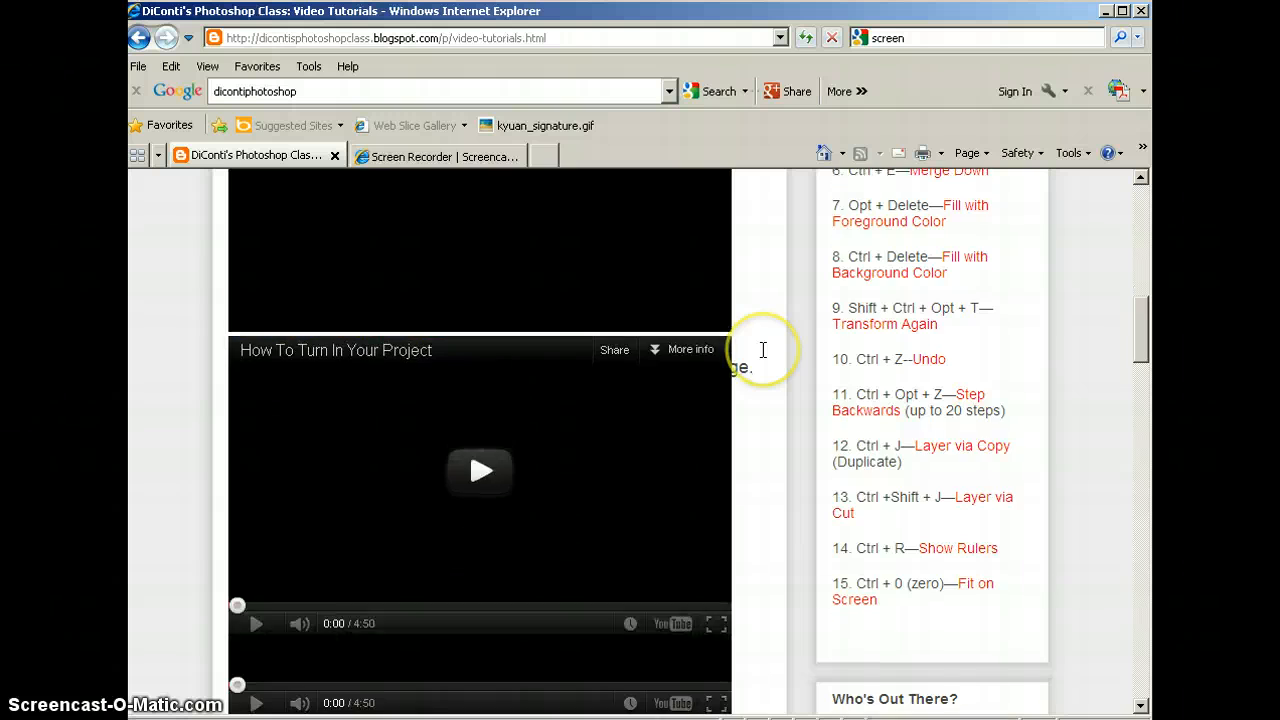
{"action": "scroll", "coordinate": [763, 350], "scroll_direction": "down", "scroll_amount": 4}
{"action": "scroll", "coordinate": [764, 352], "scroll_direction": "up", "scroll_amount": 12}
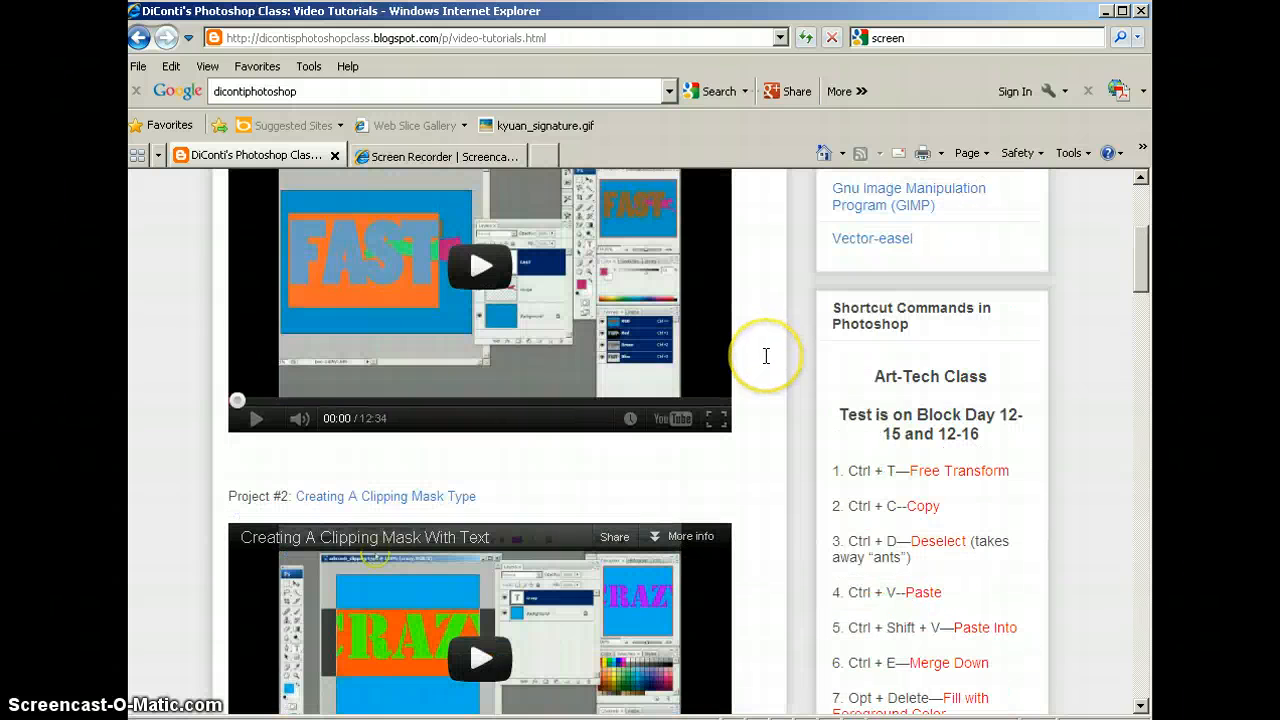
{"action": "scroll", "coordinate": [766, 355], "scroll_direction": "down", "scroll_amount": 12}
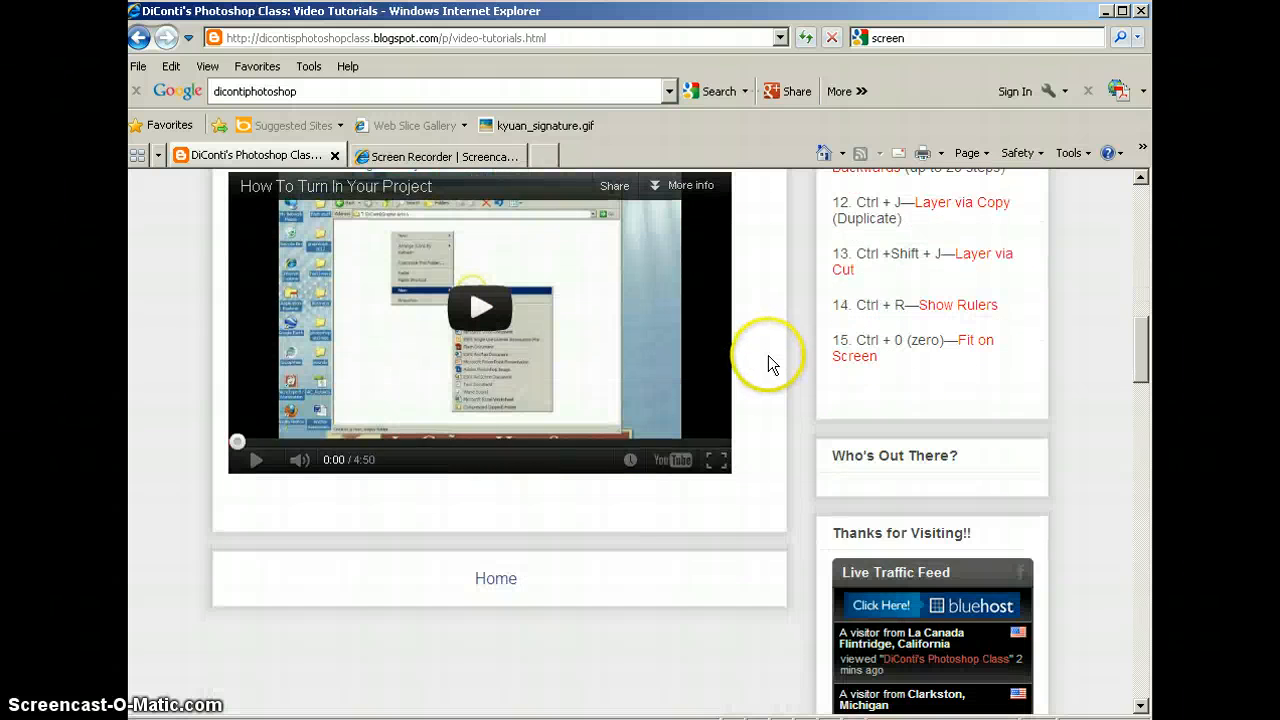
{"action": "scroll", "coordinate": [768, 358], "scroll_direction": "up", "scroll_amount": 7}
{"action": "scroll", "coordinate": [768, 355], "scroll_direction": "up", "scroll_amount": 10}
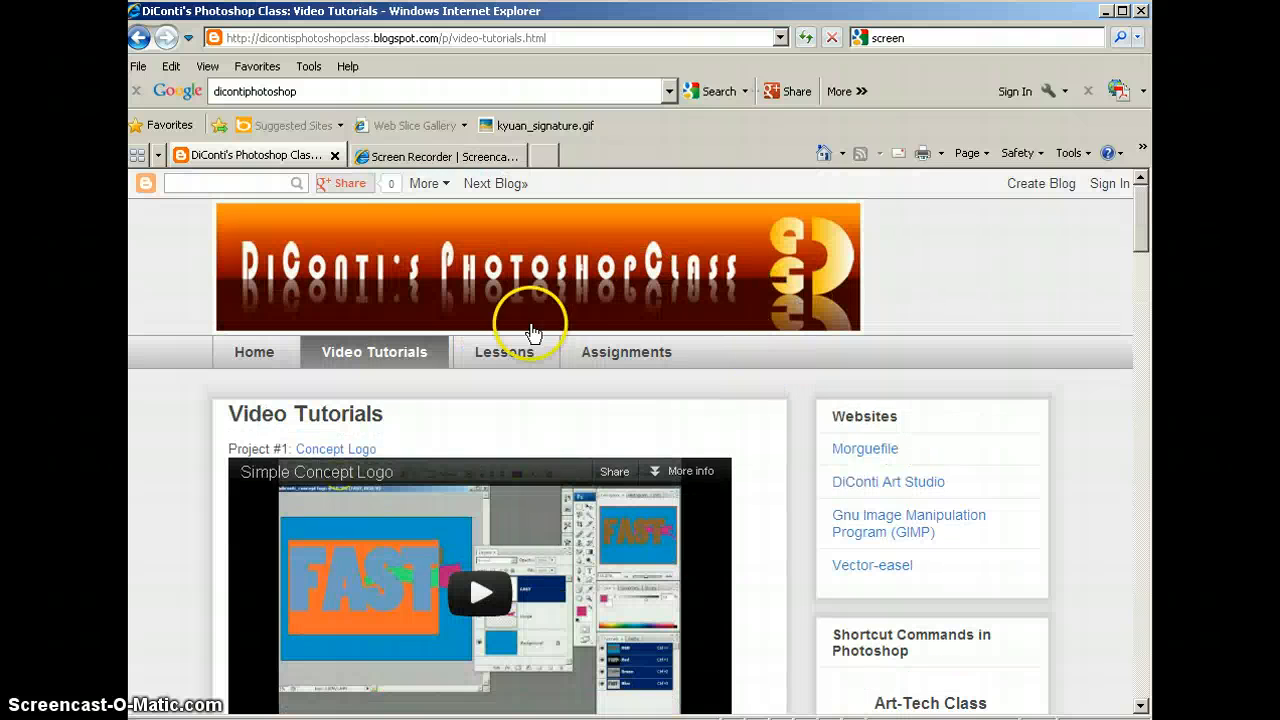
Open the Quick Selection Project from the Assignments page and highlight the project title "Quick Selection" in its instructions
{"action": "left_click", "coordinate": [593, 352]}
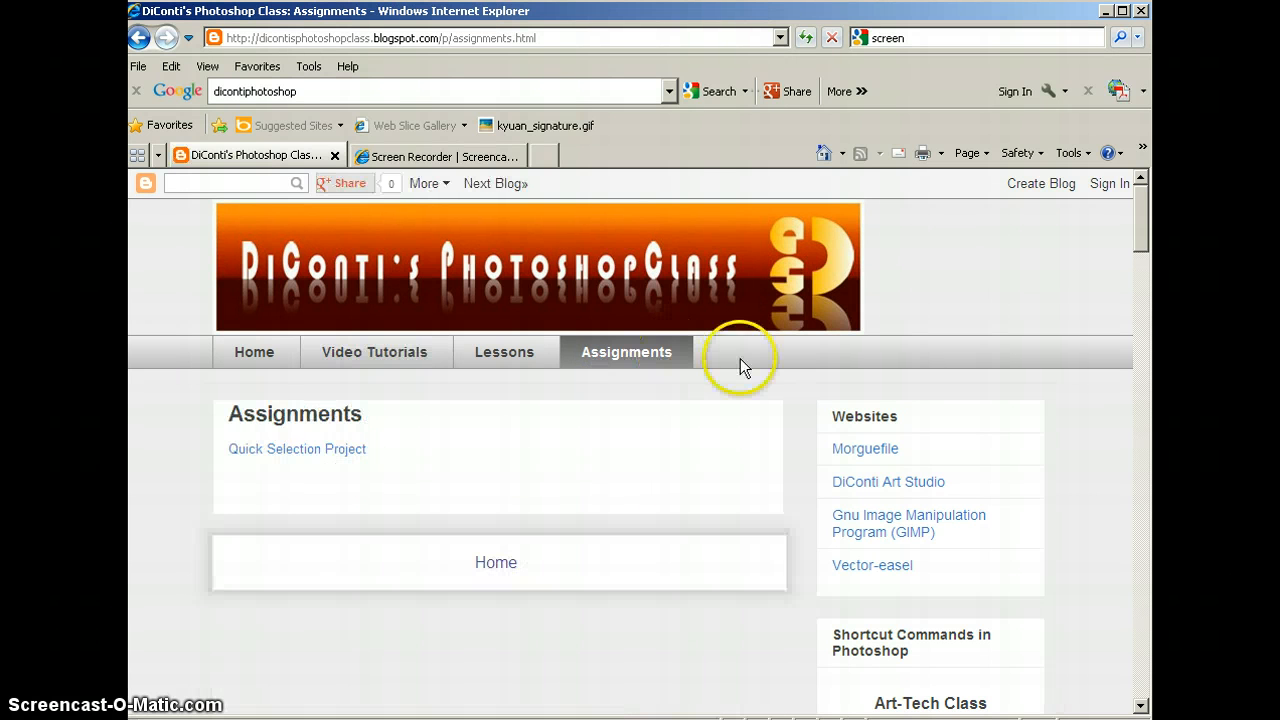
{"action": "left_click", "coordinate": [299, 458]}
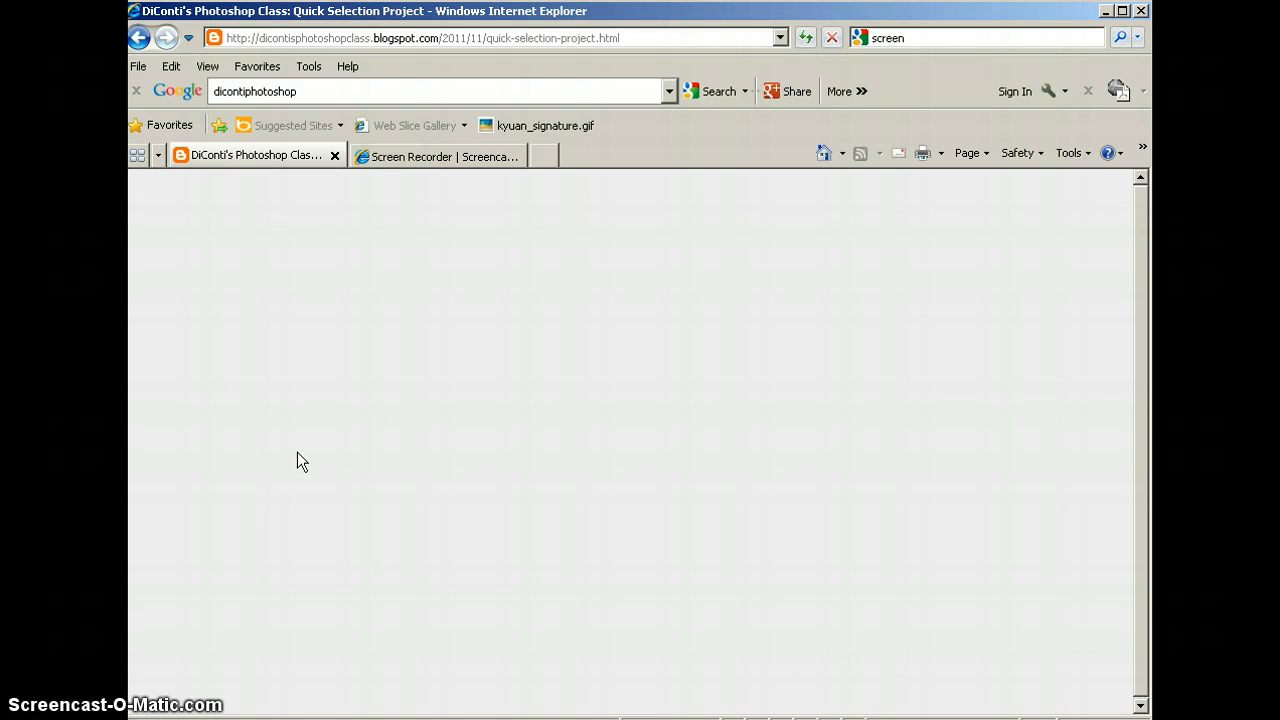
{"action": "scroll", "coordinate": [557, 414], "scroll_direction": "down", "scroll_amount": 3}
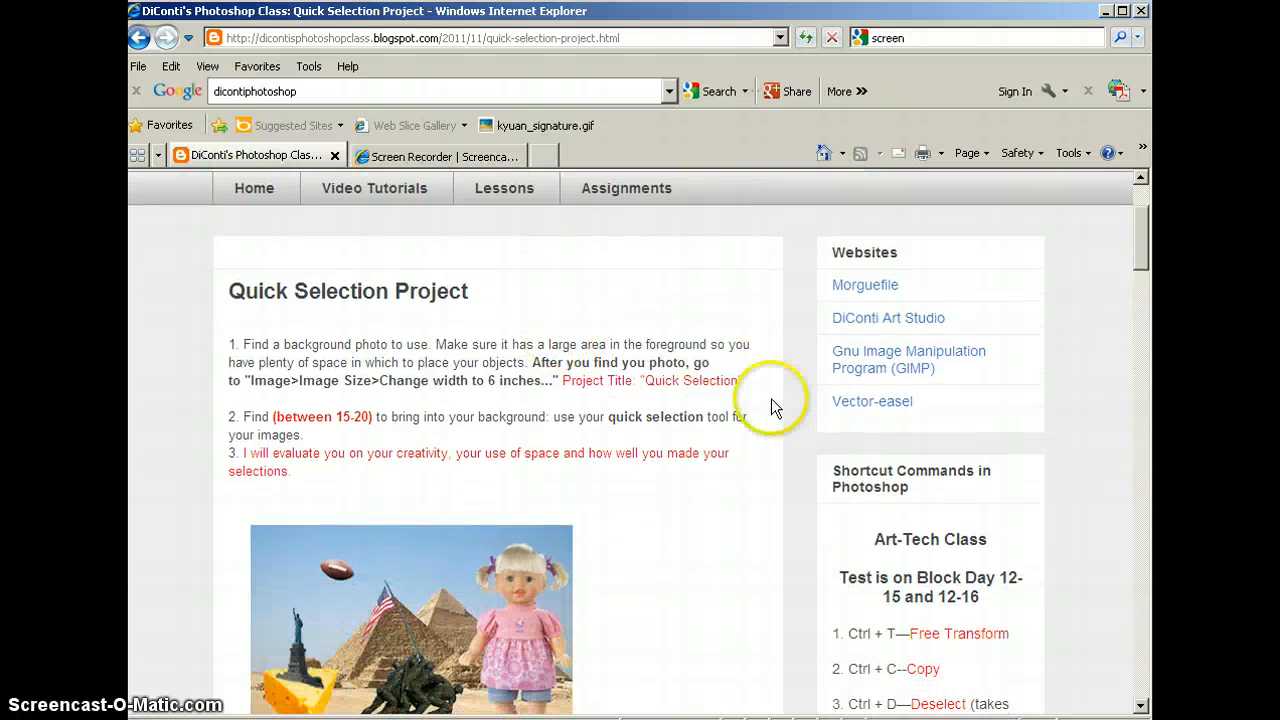
{"action": "left_click_drag", "start_coordinate": [389, 483], "coordinate": [336, 473]}
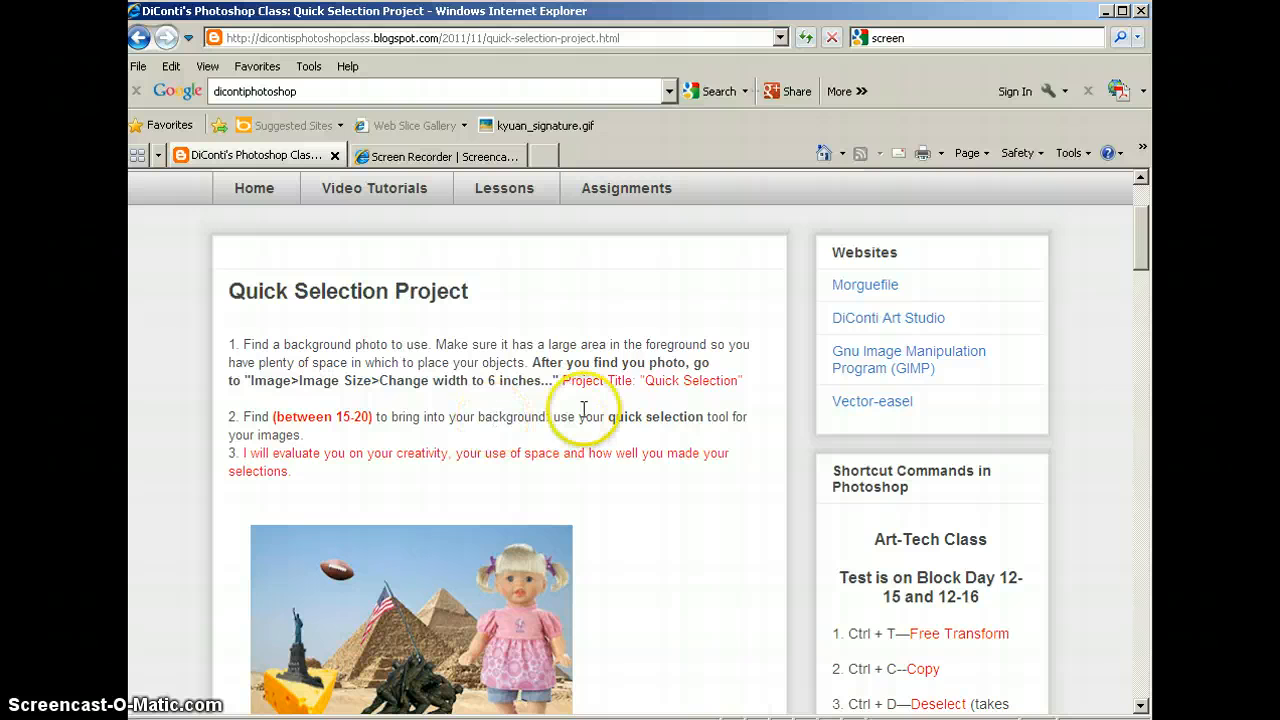
{"action": "left_click", "coordinate": [645, 381]}
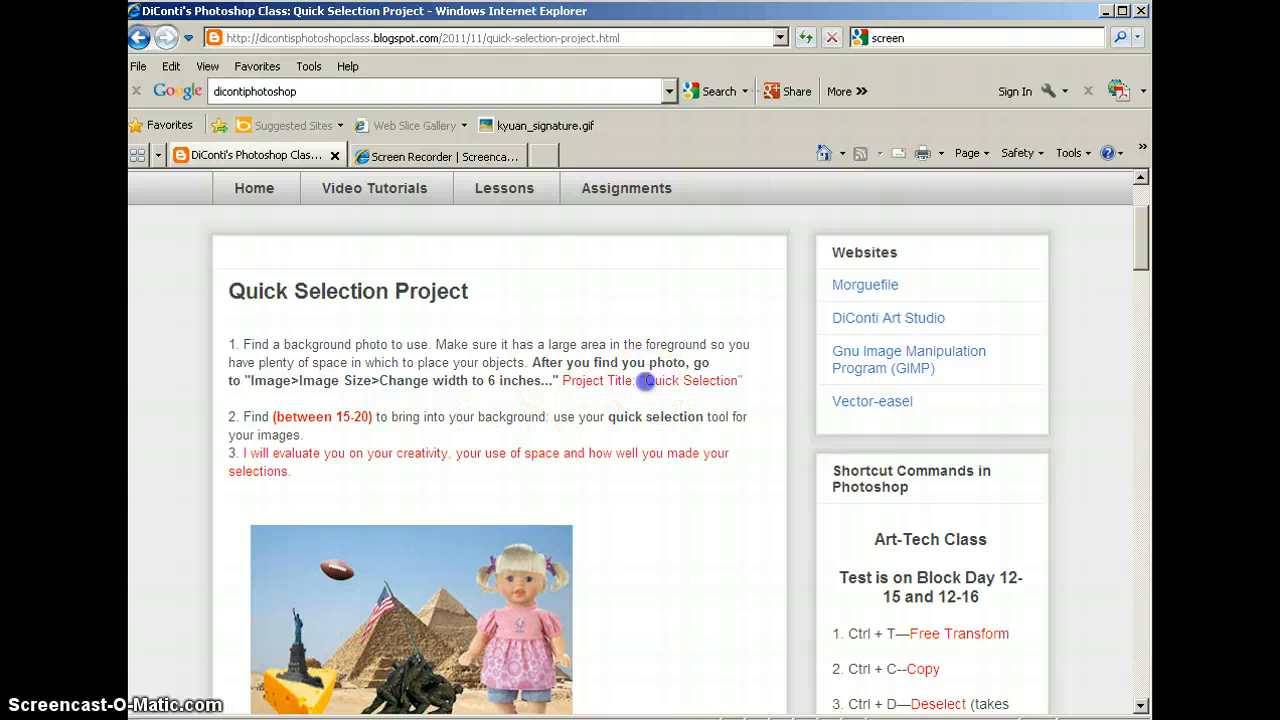
{"action": "left_click_drag", "start_coordinate": [712, 381], "coordinate": [714, 388]}
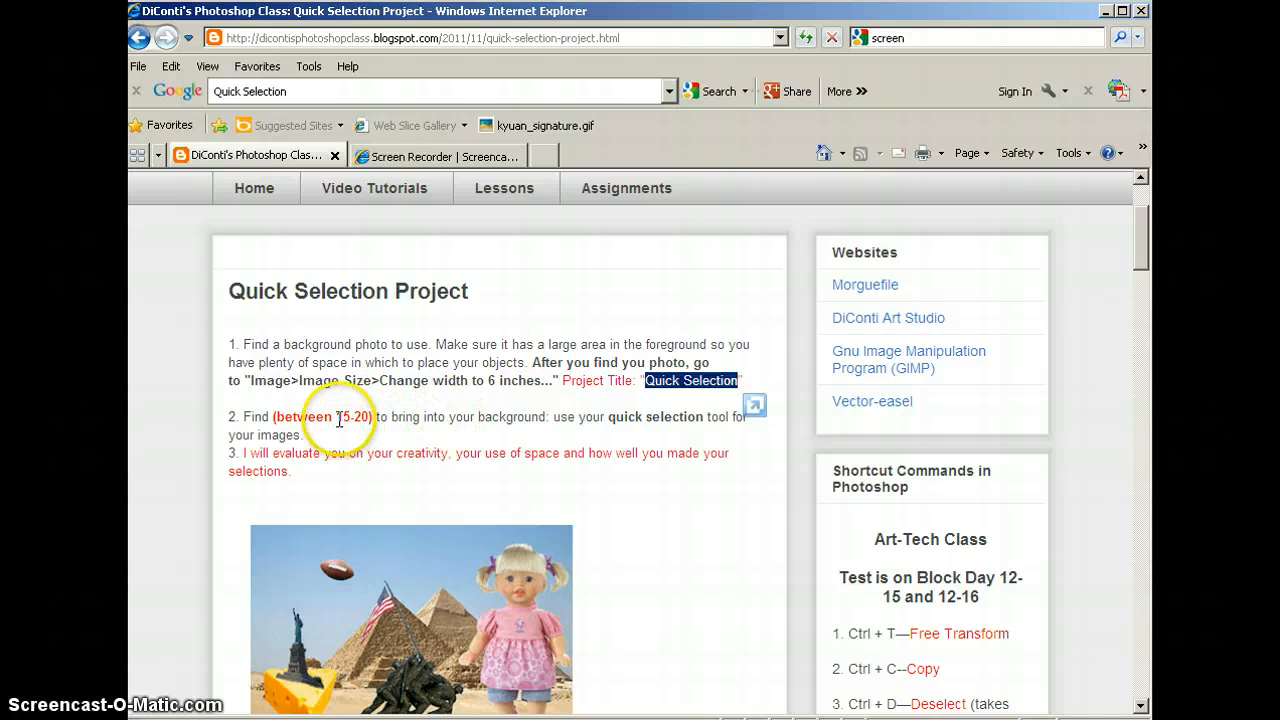
Examine the sample pyramid collage and highlight the instruction about changing the image width to 6 inches
{"action": "scroll", "coordinate": [428, 398], "scroll_direction": "down", "scroll_amount": 1}
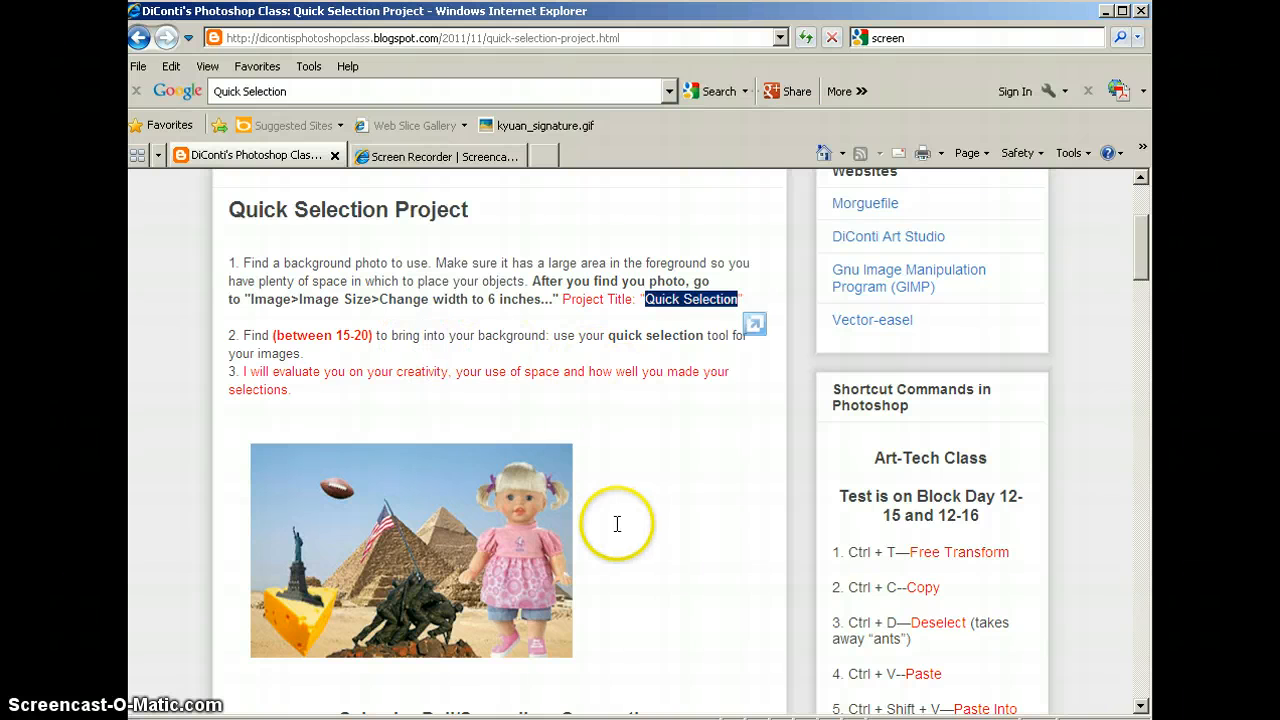
{"action": "scroll", "coordinate": [617, 523], "scroll_direction": "down", "scroll_amount": 1}
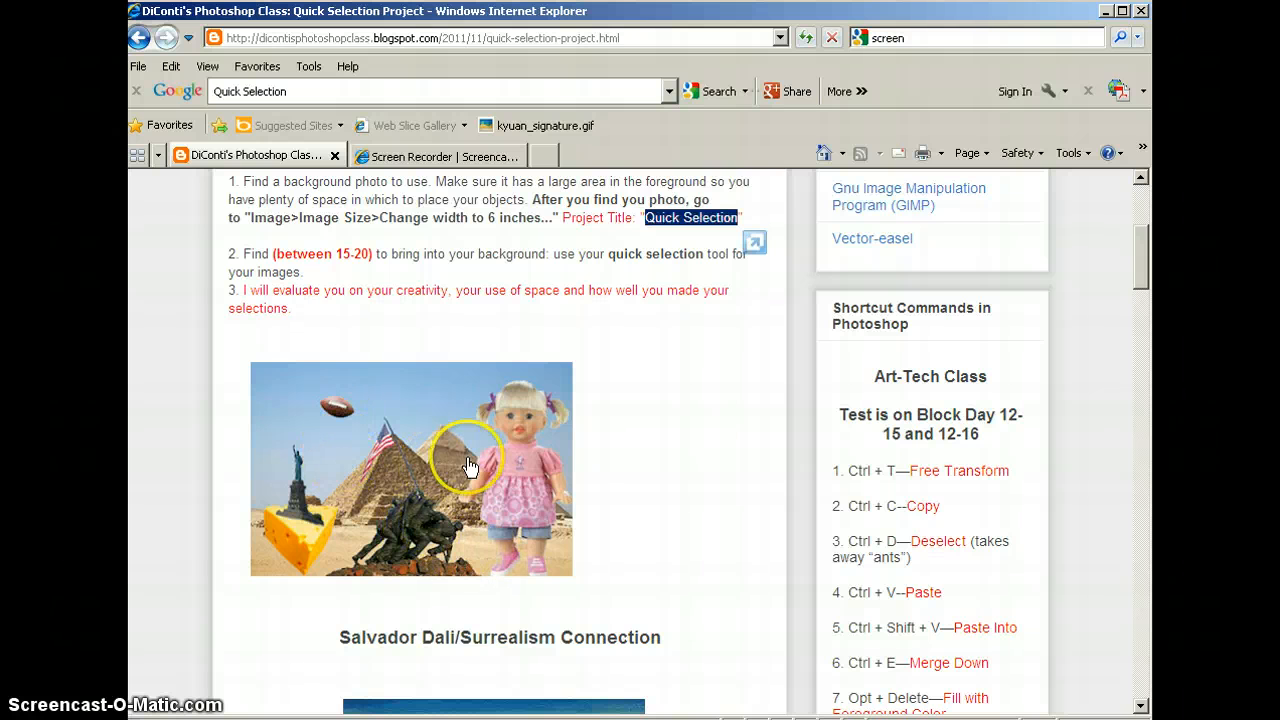
{"action": "scroll", "coordinate": [560, 316], "scroll_direction": "up", "scroll_amount": 1}
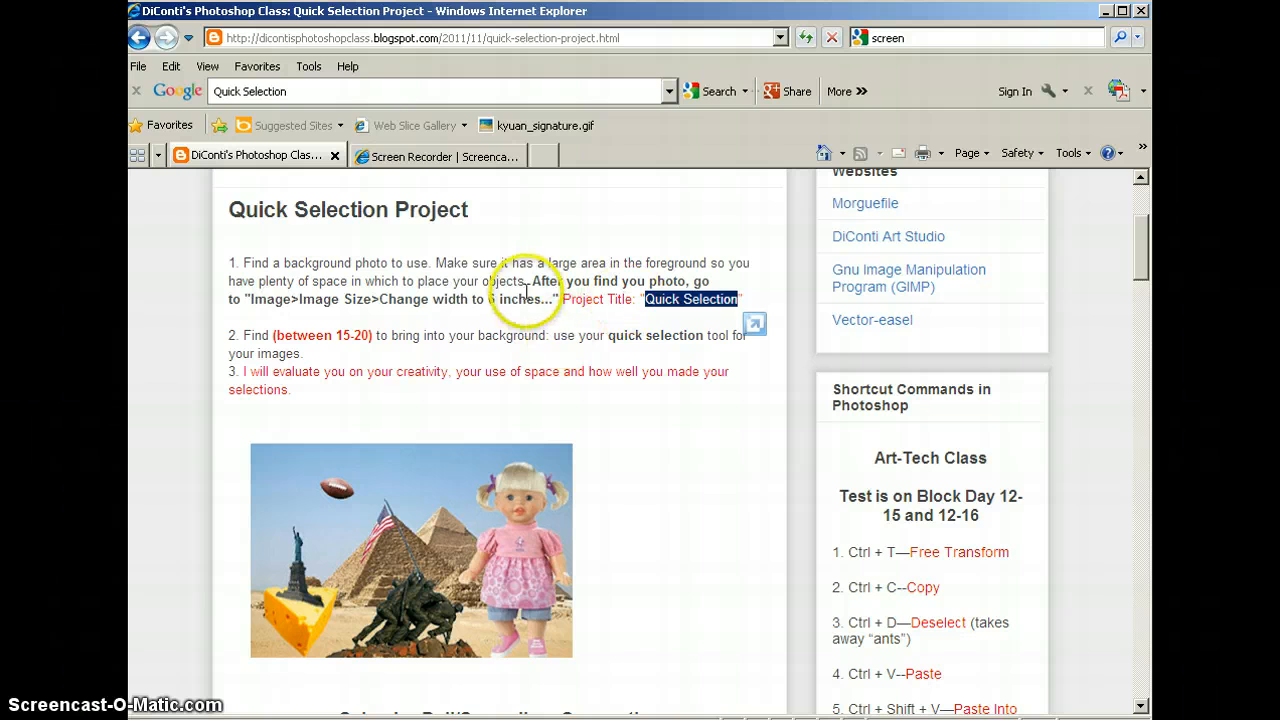
{"action": "left_click_drag", "start_coordinate": [541, 299], "coordinate": [536, 283]}
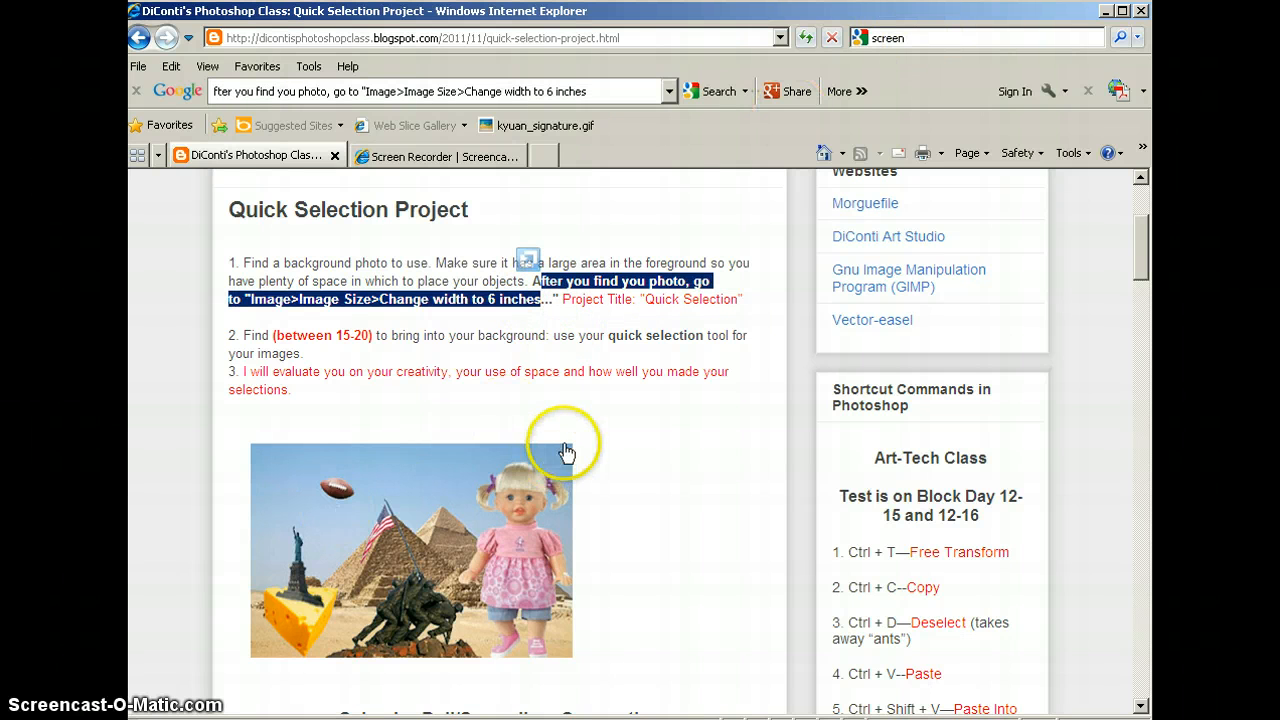
{"action": "left_click", "coordinate": [610, 418]}
Search the web for "football field" and show the image results
{"action": "left_click", "coordinate": [922, 42]}
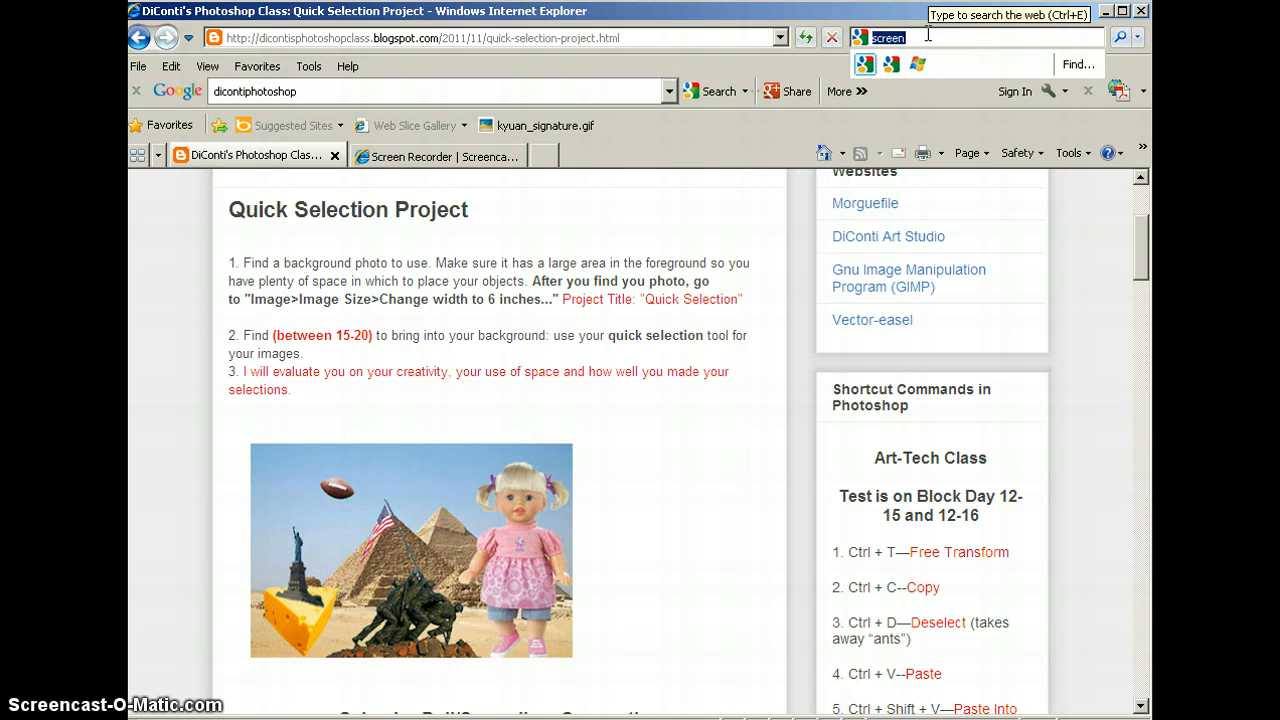
{"action": "type", "text": "football f"}
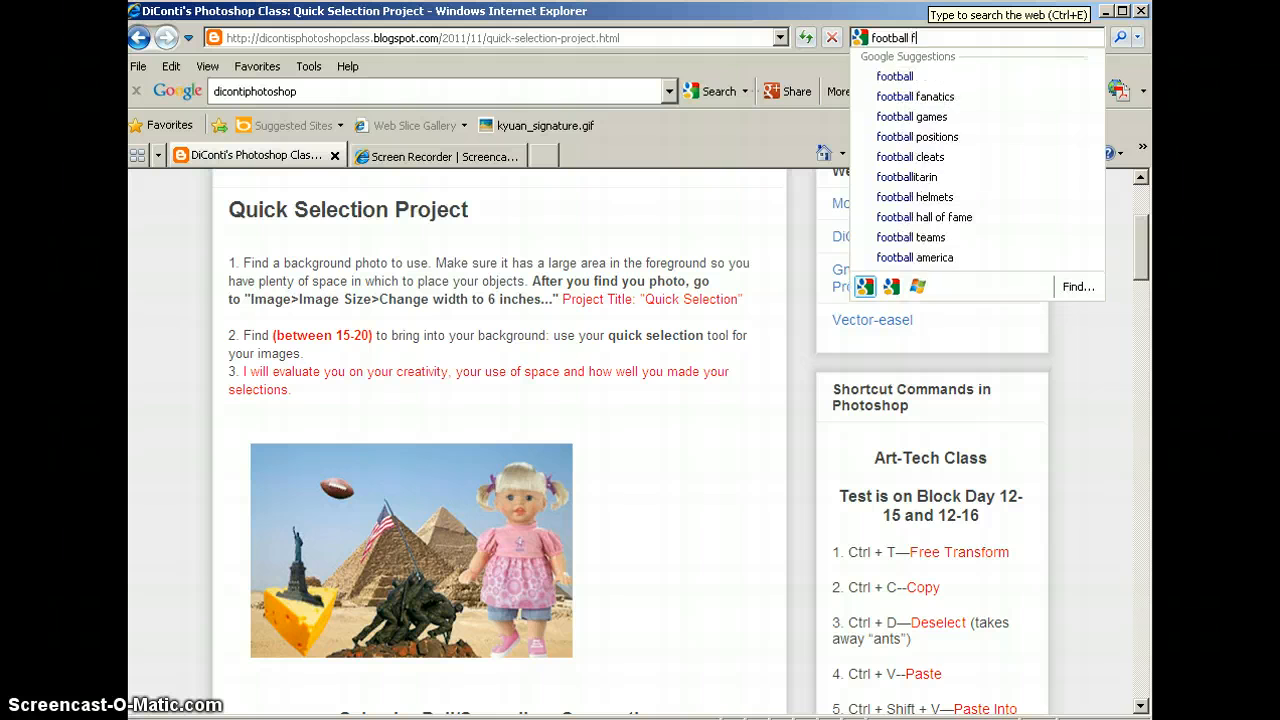
{"action": "type", "text": "ield"}
{"action": "key", "text": "Return"}
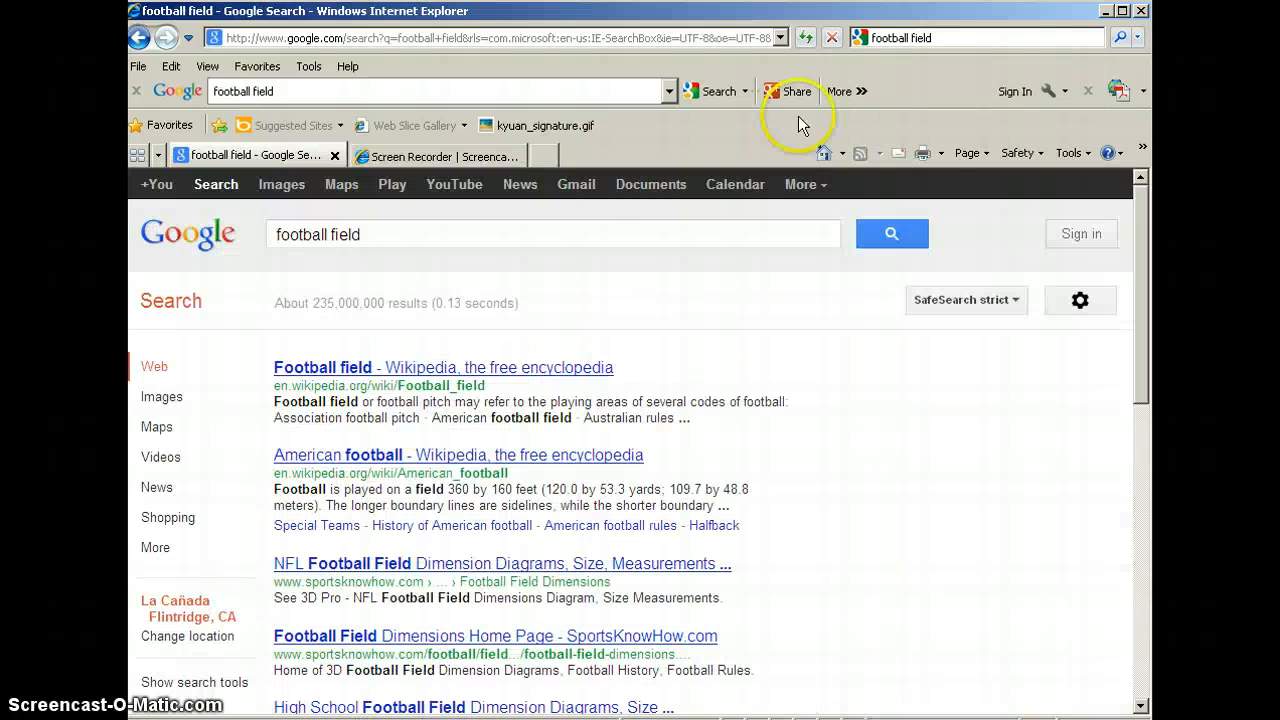
{"action": "scroll", "coordinate": [705, 329], "scroll_direction": "down", "scroll_amount": 1}
{"action": "scroll", "coordinate": [471, 286], "scroll_direction": "up", "scroll_amount": 1}
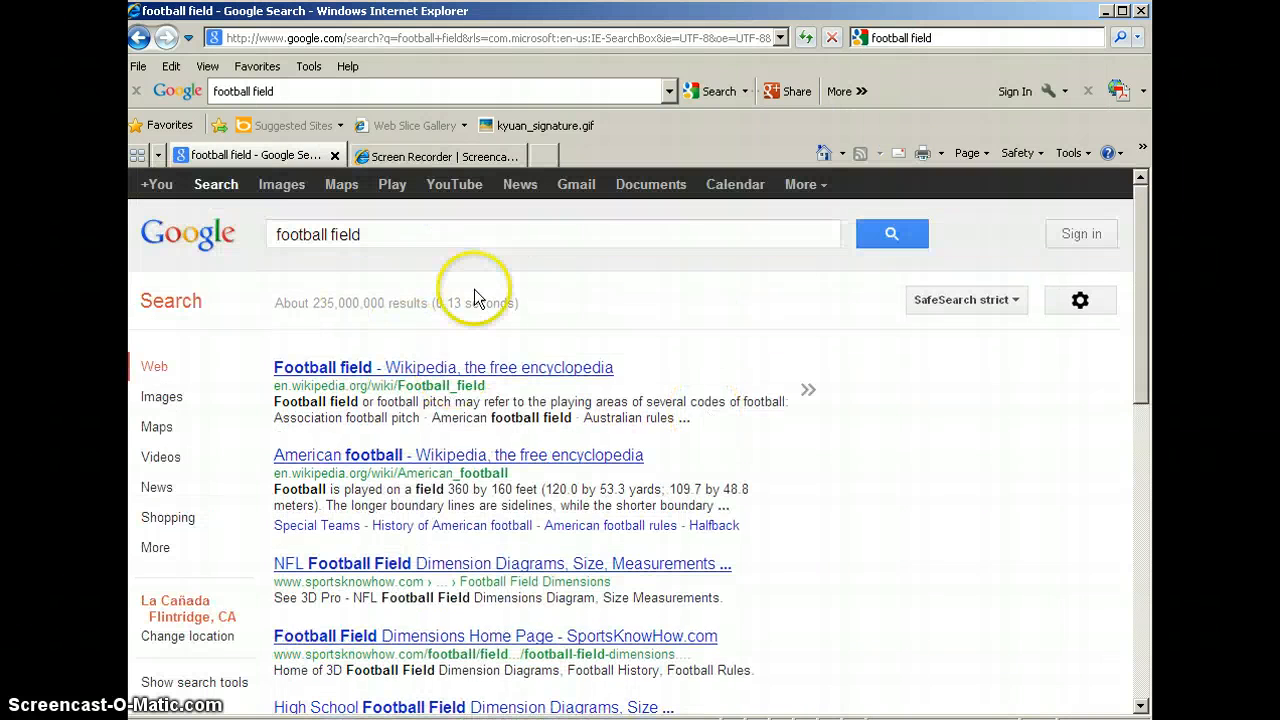
{"action": "left_click", "coordinate": [278, 182]}
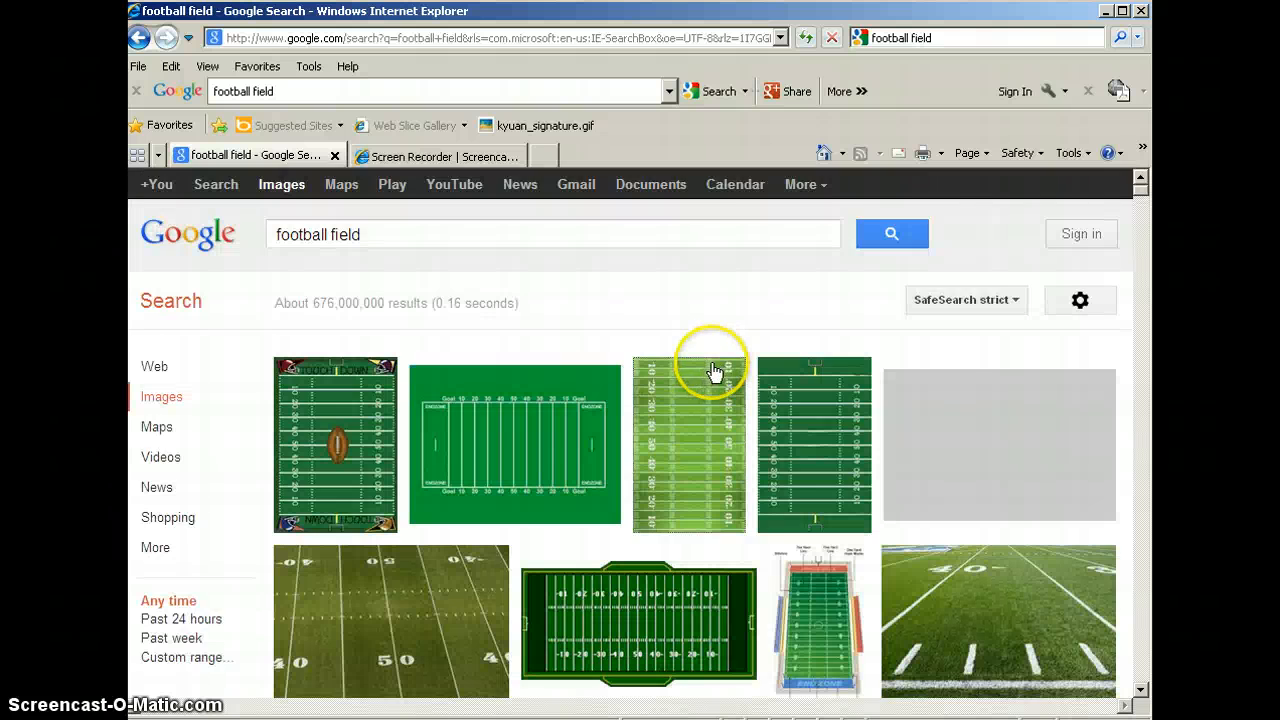
Find the football field photo with the 20-yard marking in the foreground, open it at full size and copy it
{"action": "scroll", "coordinate": [712, 365], "scroll_direction": "down", "scroll_amount": 3}
{"action": "scroll", "coordinate": [690, 360], "scroll_direction": "down", "scroll_amount": 2}
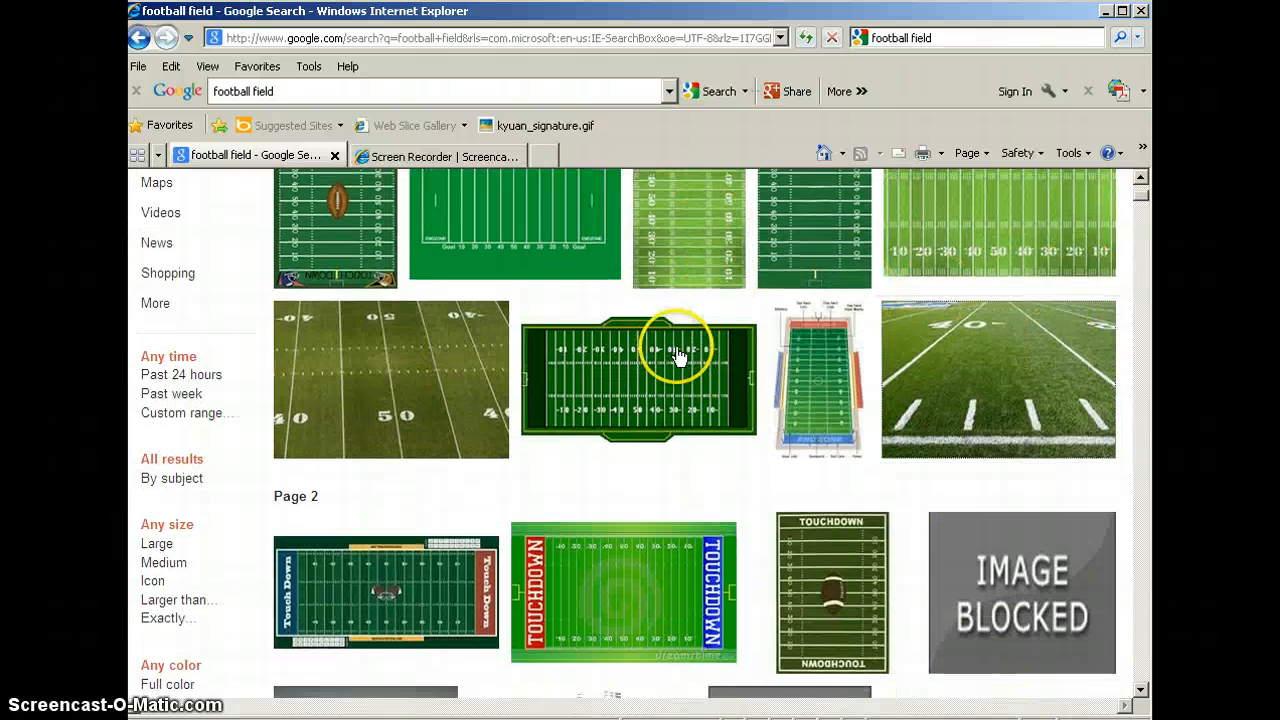
{"action": "scroll", "coordinate": [760, 350], "scroll_direction": "down", "scroll_amount": 3}
{"action": "scroll", "coordinate": [594, 440], "scroll_direction": "down", "scroll_amount": 1}
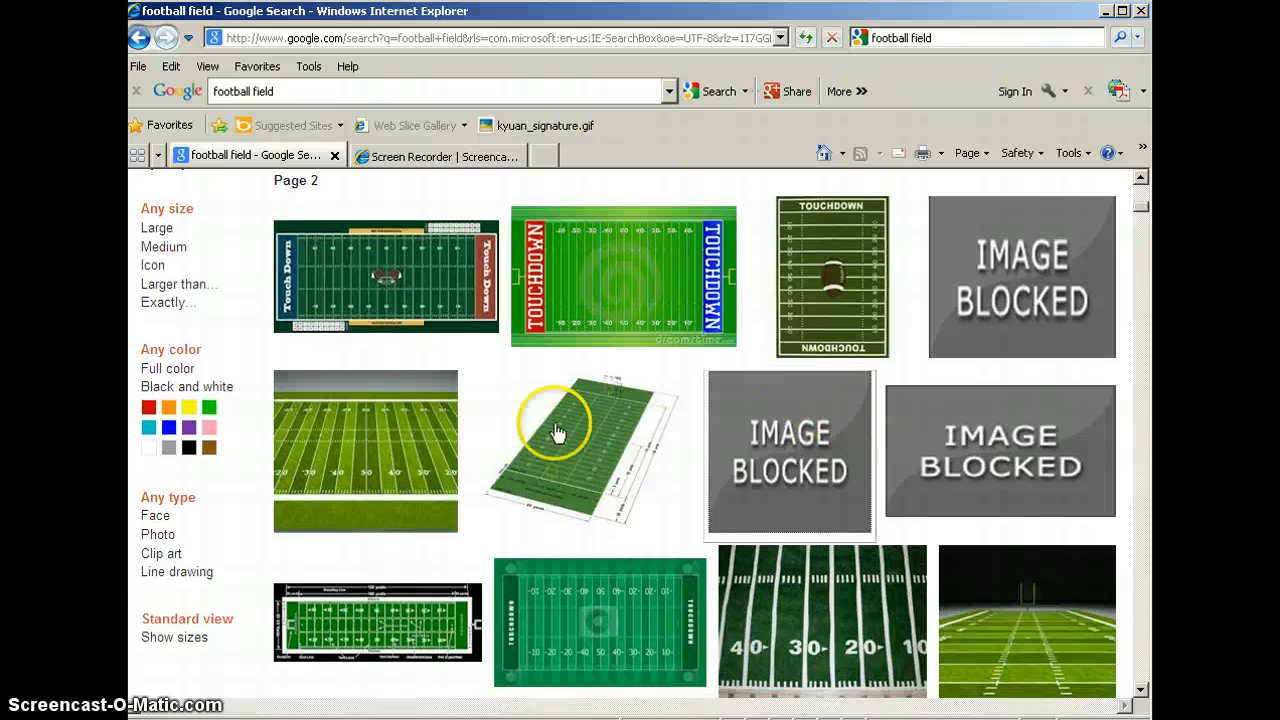
{"action": "scroll", "coordinate": [540, 420], "scroll_direction": "down", "scroll_amount": 3}
{"action": "scroll", "coordinate": [800, 395], "scroll_direction": "down", "scroll_amount": 2}
{"action": "scroll", "coordinate": [840, 415], "scroll_direction": "down", "scroll_amount": 4}
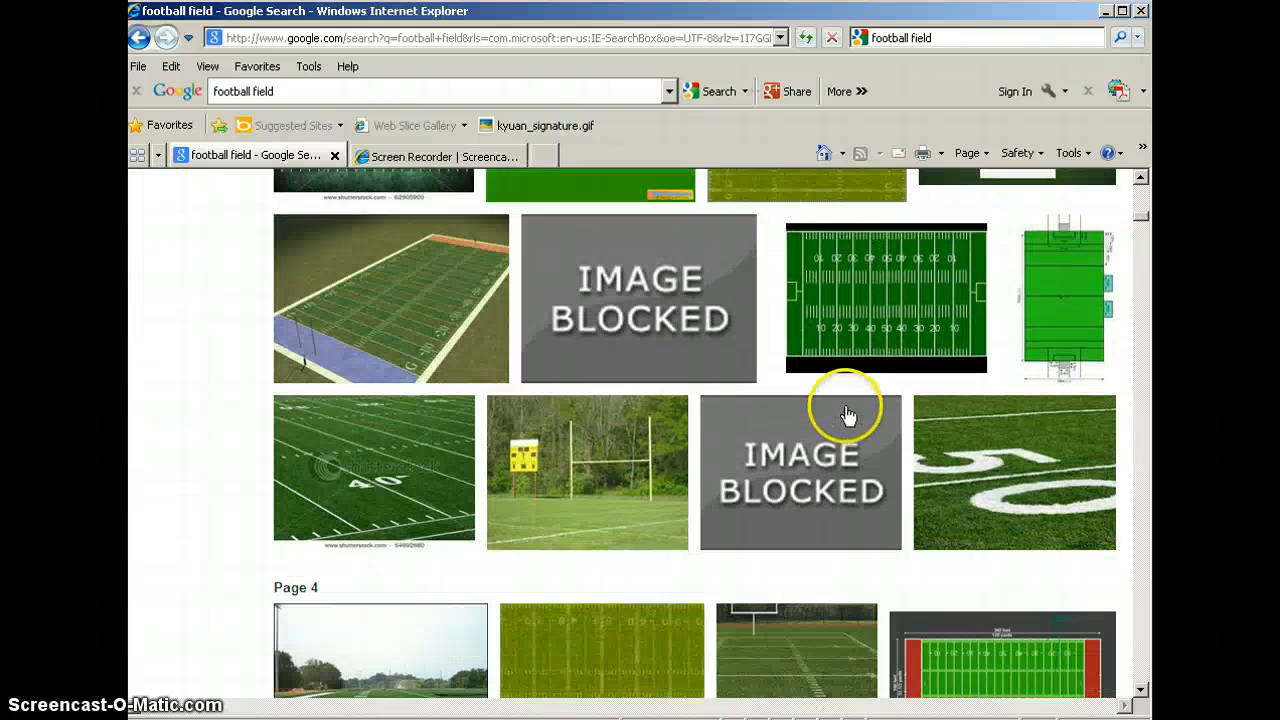
{"action": "scroll", "coordinate": [847, 415], "scroll_direction": "down", "scroll_amount": 1}
{"action": "scroll", "coordinate": [562, 392], "scroll_direction": "down", "scroll_amount": 1}
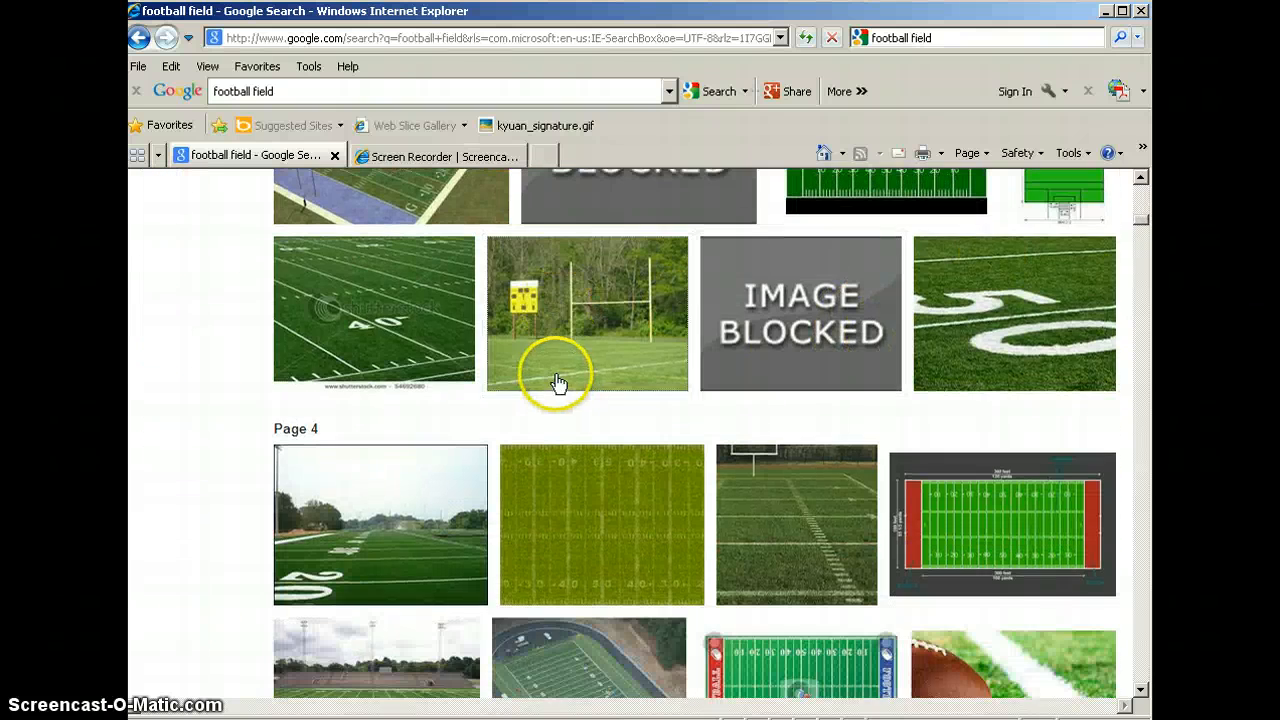
{"action": "left_click", "coordinate": [363, 515]}
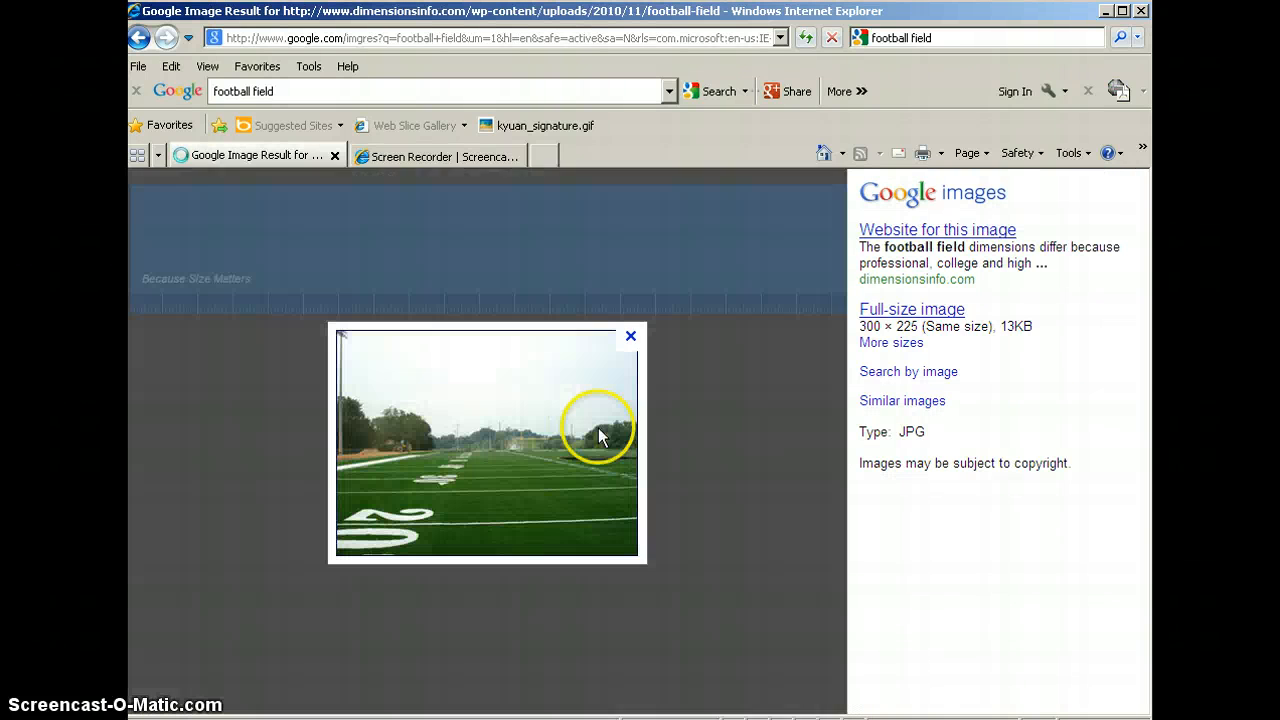
{"action": "left_click", "coordinate": [911, 310]}
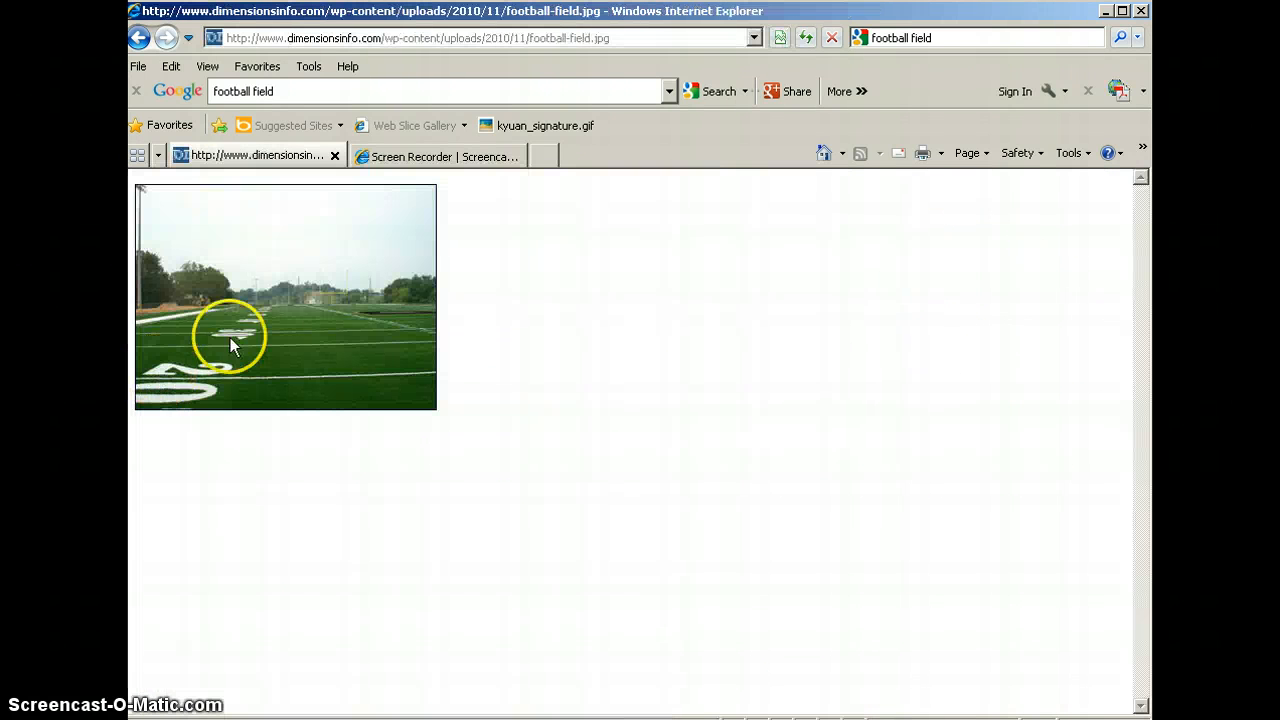
{"action": "right_click", "coordinate": [266, 303]}
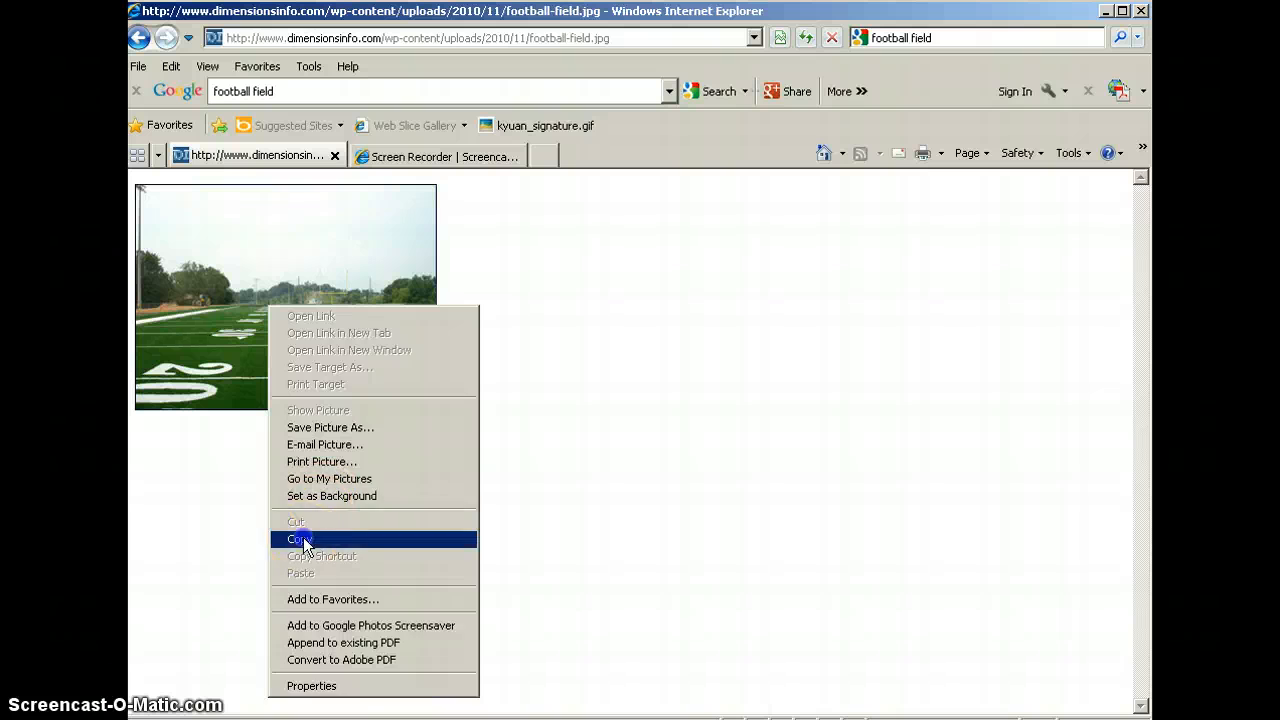
{"action": "left_click", "coordinate": [310, 537]}
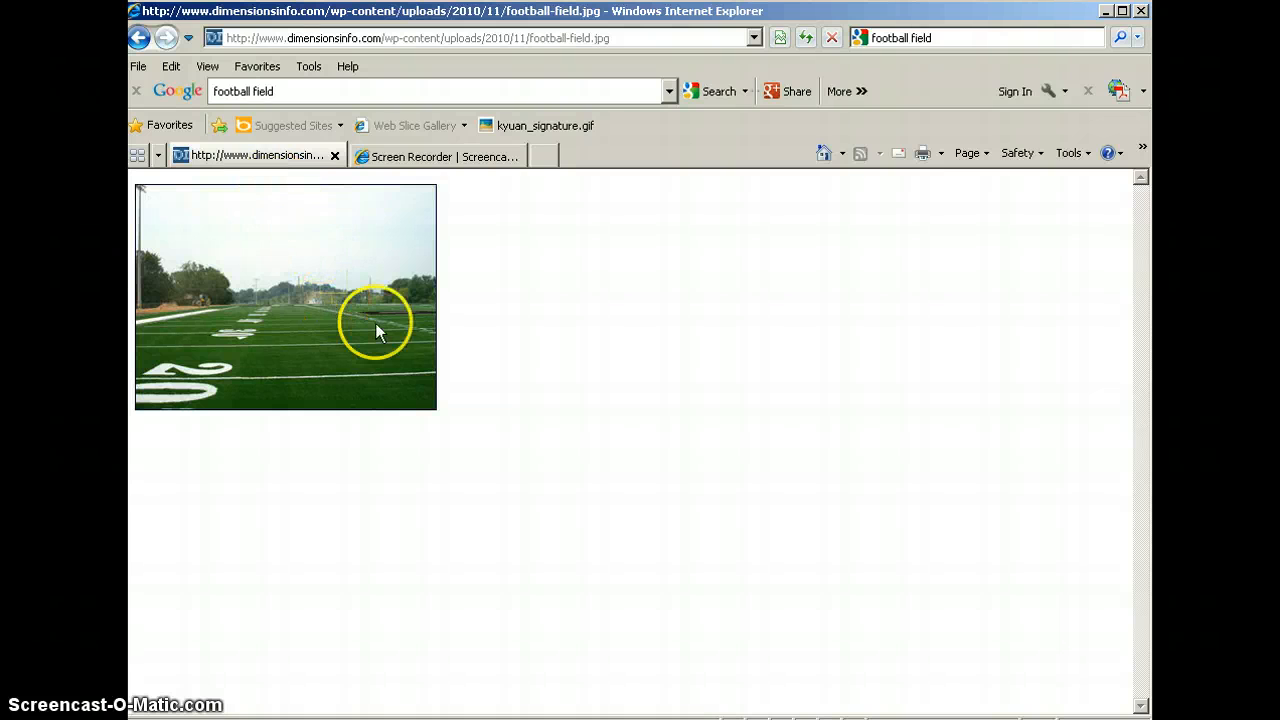
In Photoshop, create a Clipboard-preset document named with the author's name plus "_quick selection" and paste the football field photo into it
{"action": "key", "text": "alt+Tab"}
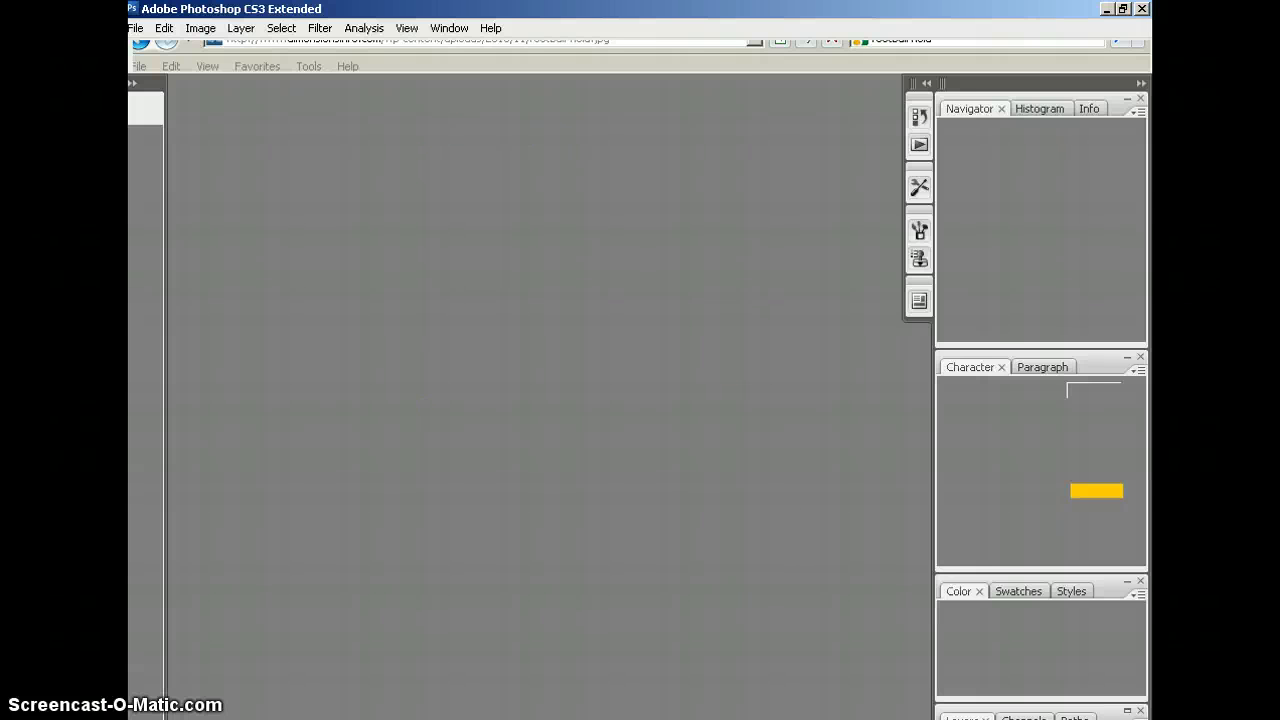
{"action": "key", "text": "ctrl+n"}
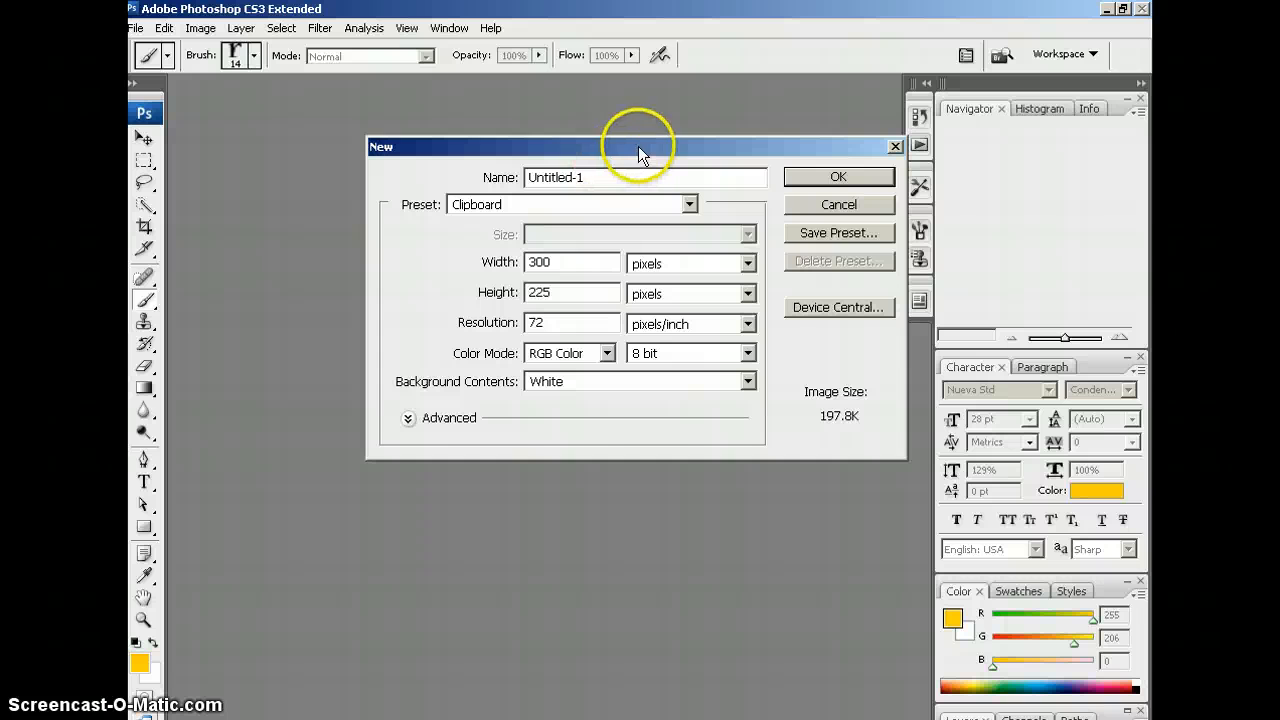
{"action": "left_click_drag", "start_coordinate": [638, 146], "coordinate": [581, 151]}
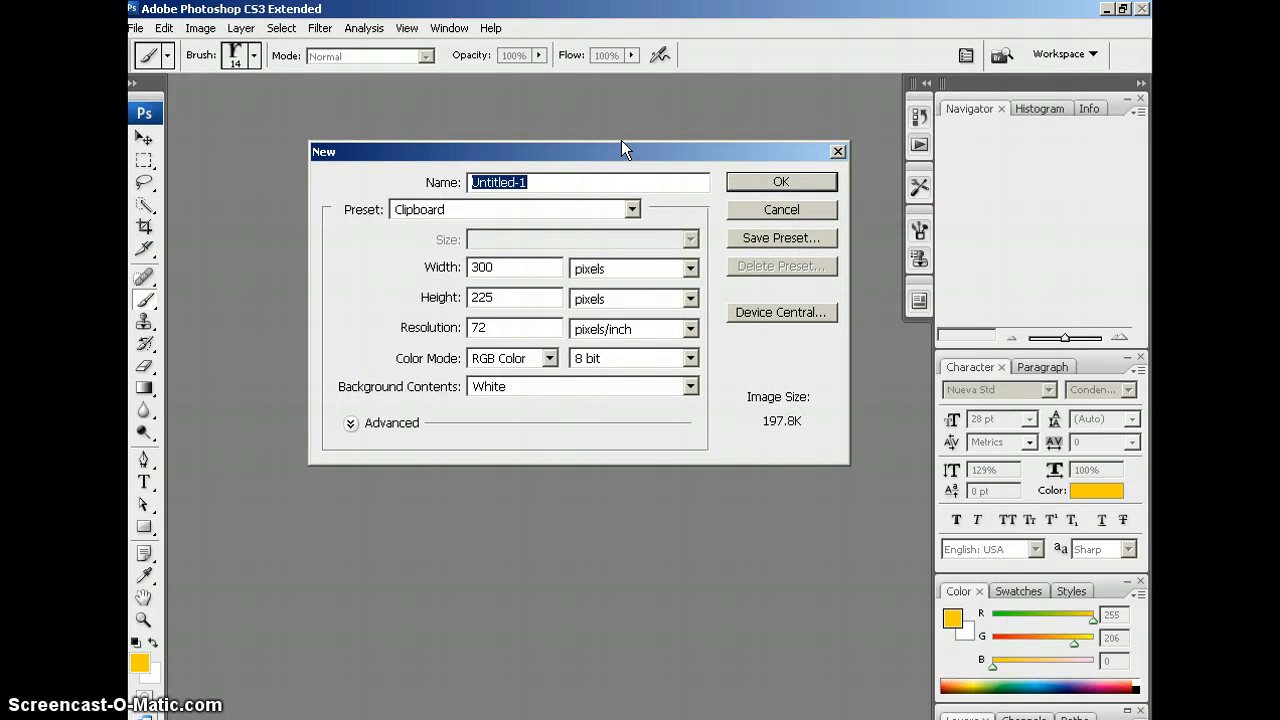
{"action": "type", "text": "adiconti"}
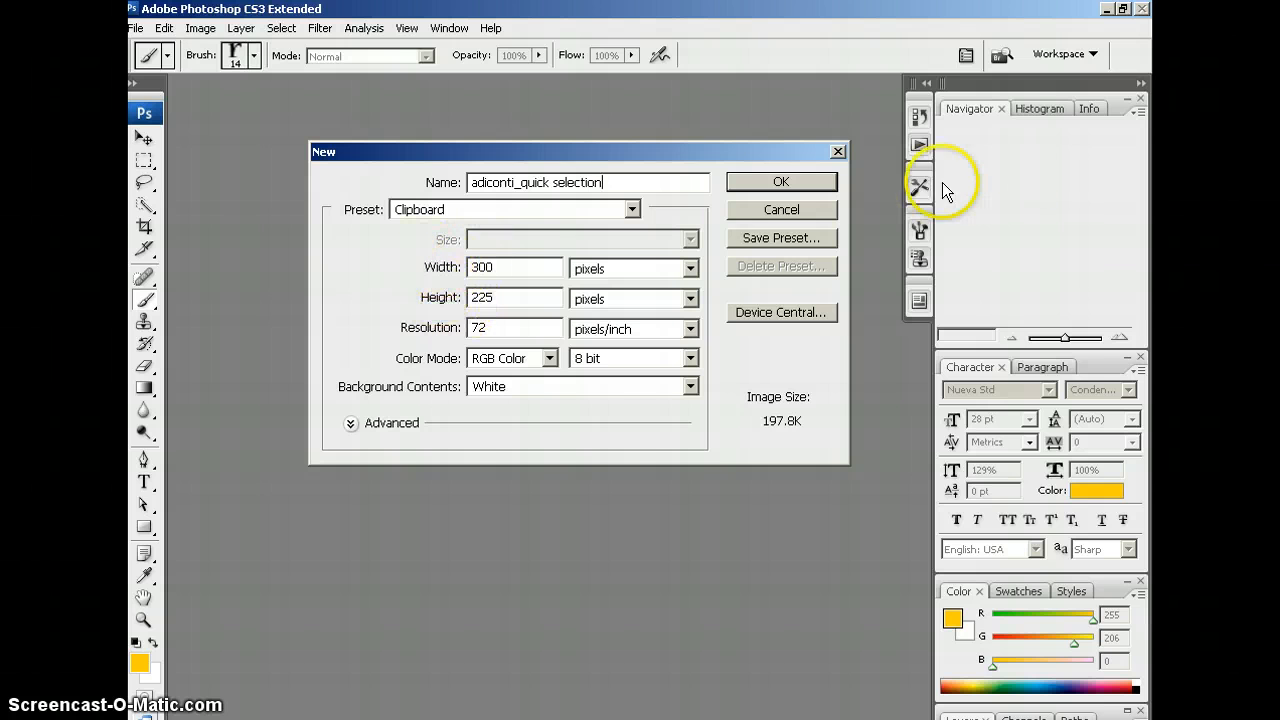
{"action": "left_click", "coordinate": [784, 182]}
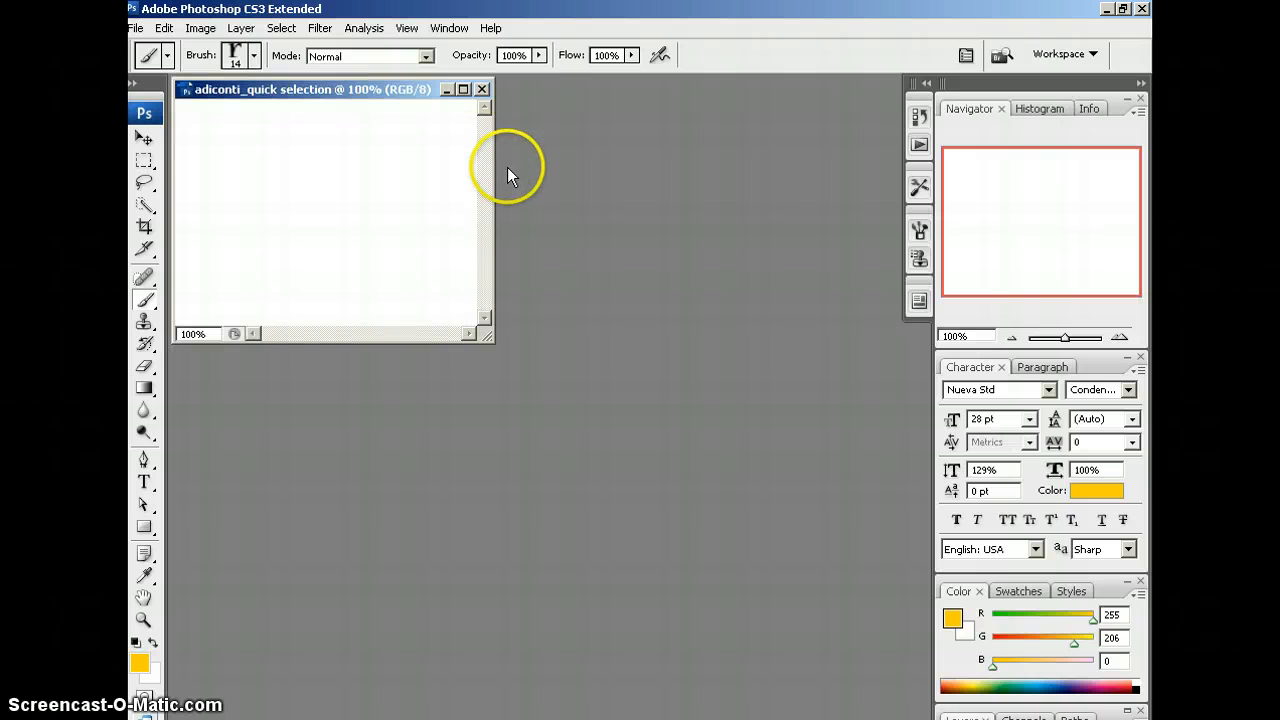
{"action": "key", "text": "ctrl+v"}
{"action": "left_click_drag", "start_coordinate": [488, 337], "coordinate": [706, 443]}
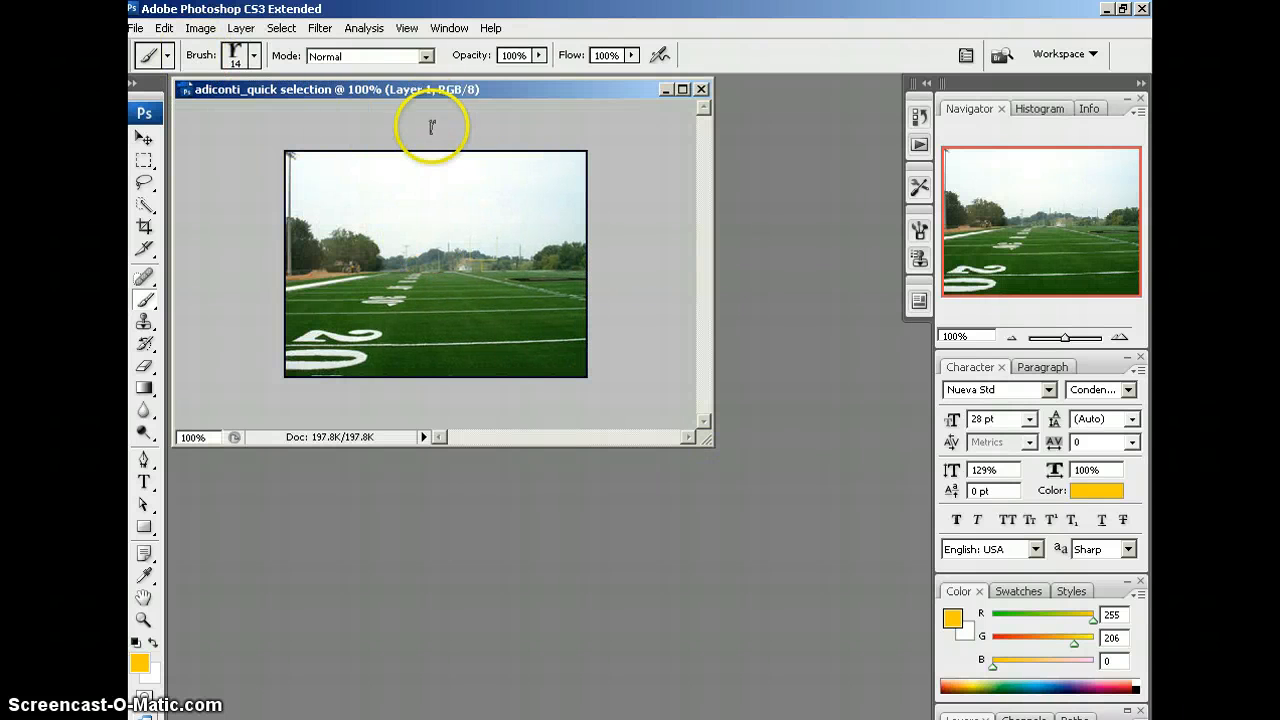
Resize the football field image to a document width of 6 inches with constrained proportions
{"action": "left_click", "coordinate": [200, 30]}
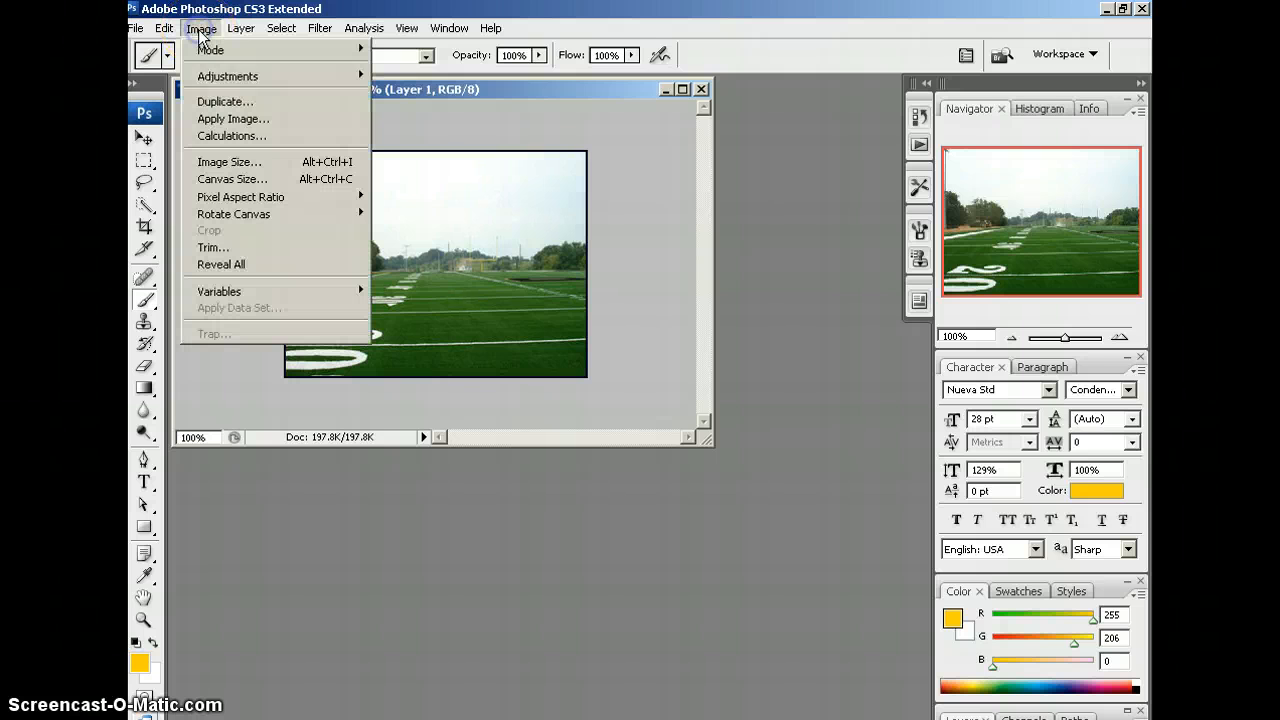
{"action": "left_click", "coordinate": [234, 160]}
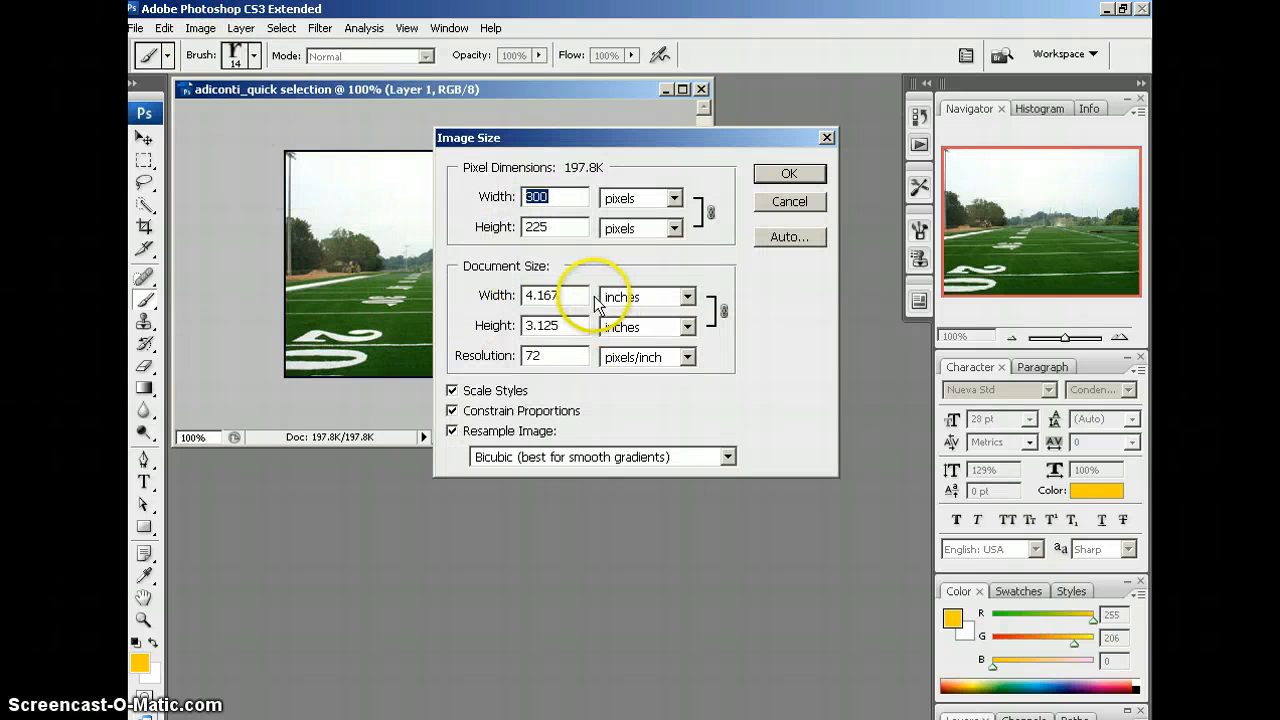
{"action": "double_click", "coordinate": [576, 294]}
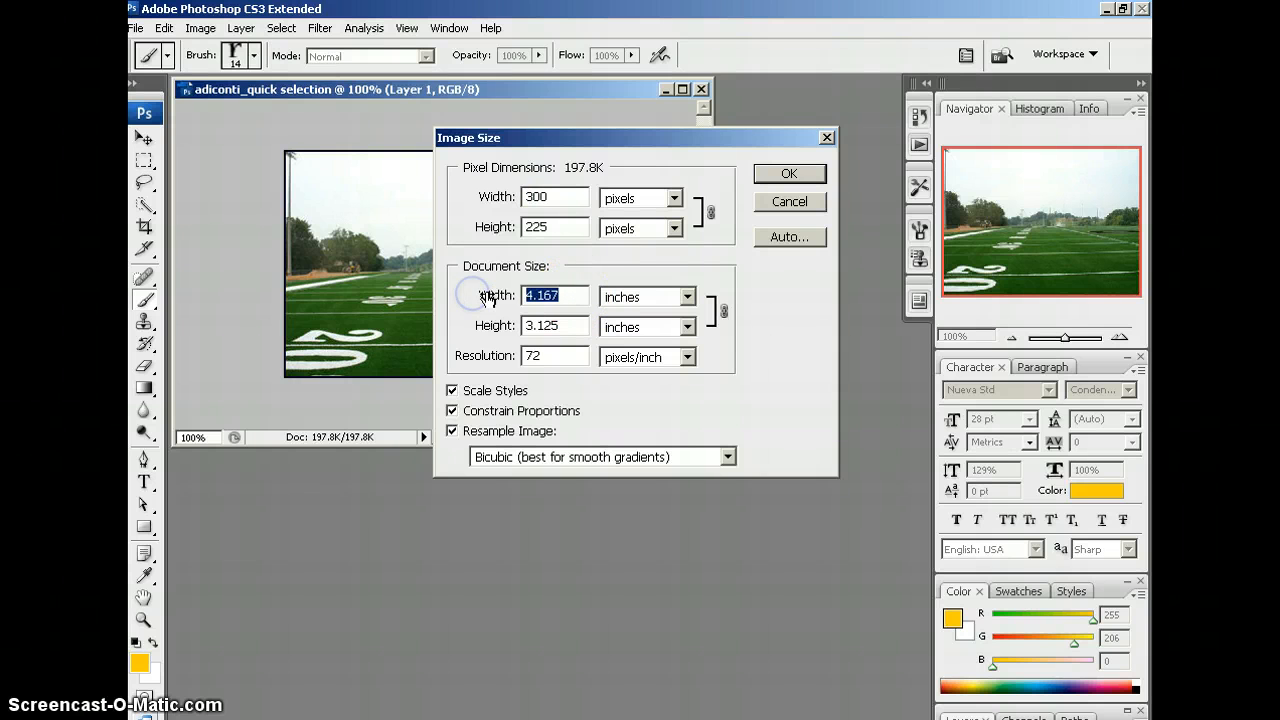
{"action": "type", "text": "6"}
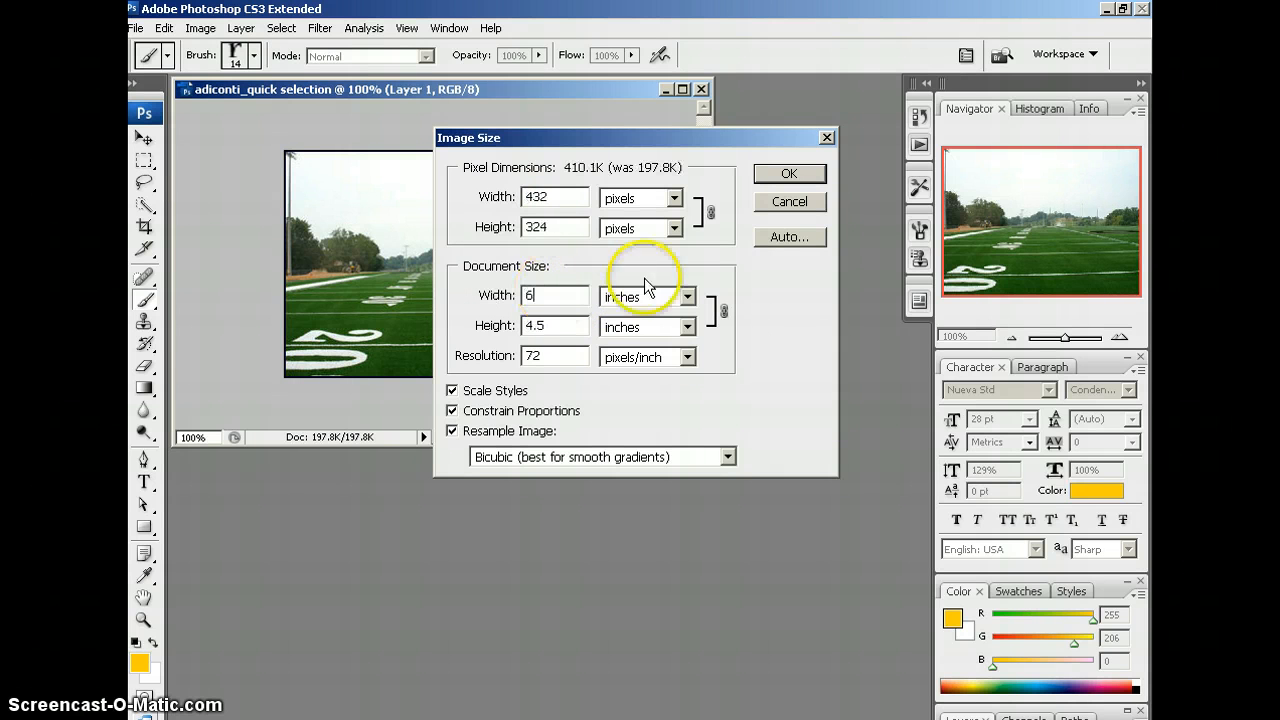
{"action": "left_click", "coordinate": [789, 175]}
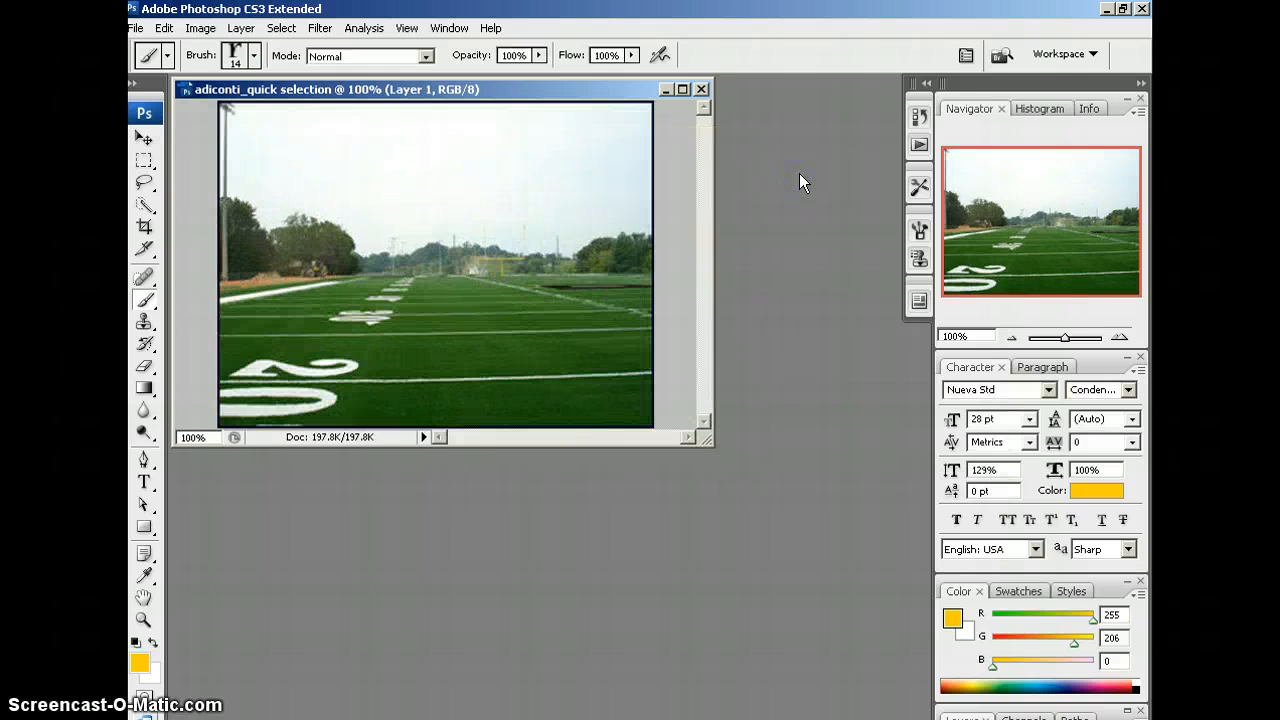
Enlarge the football field document window so the whole photo shows with a grey margin, and reposition it beside the toolbox
{"action": "left_click", "coordinate": [709, 443]}
{"action": "left_click_drag", "start_coordinate": [706, 446], "coordinate": [792, 537]}
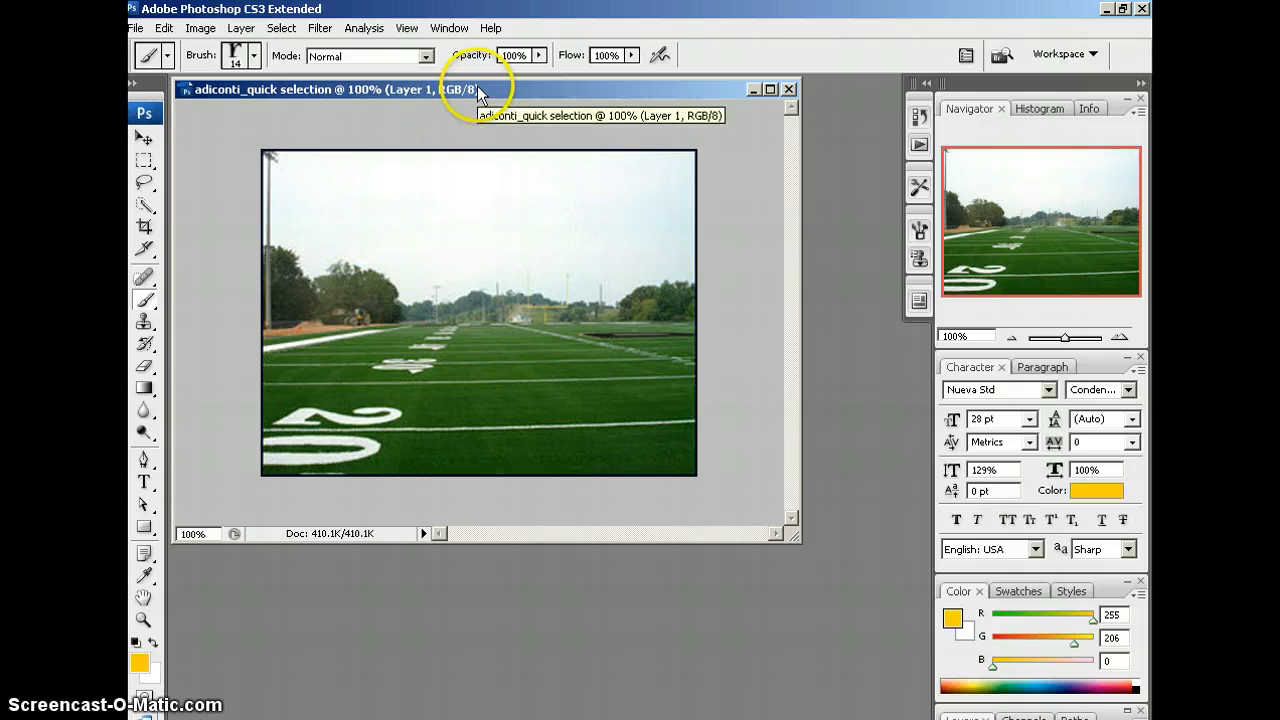
{"action": "left_click_drag", "start_coordinate": [477, 89], "coordinate": [487, 94]}
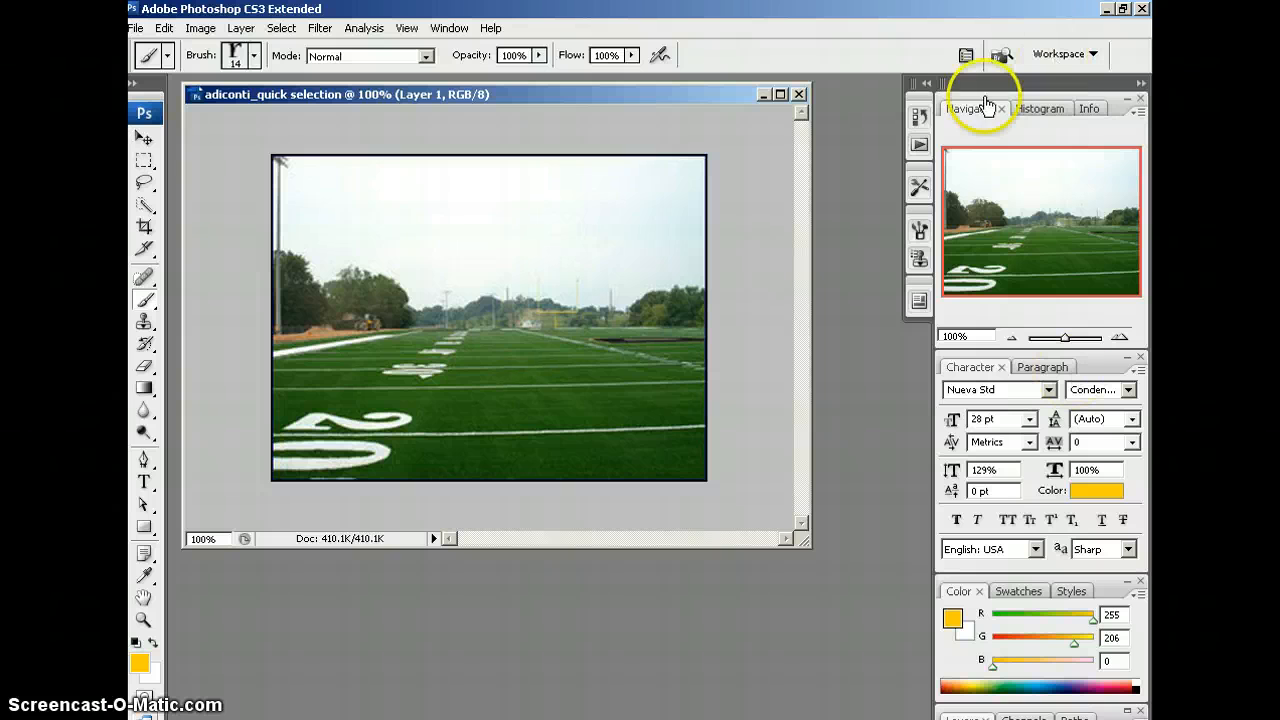
{"action": "left_click_drag", "start_coordinate": [686, 90], "coordinate": [668, 89]}
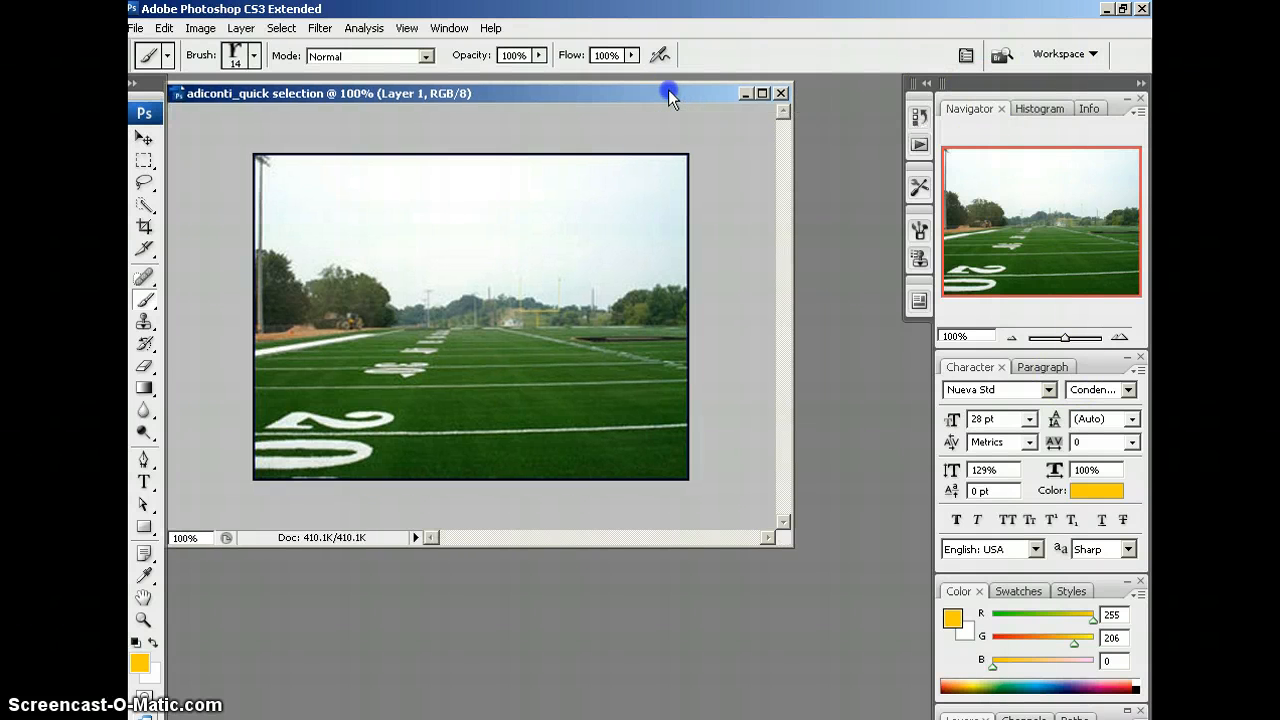
Show the Layers panel as a taller floating panel beside the photo and lock all attributes of Layer 1
{"action": "key", "text": "F7"}
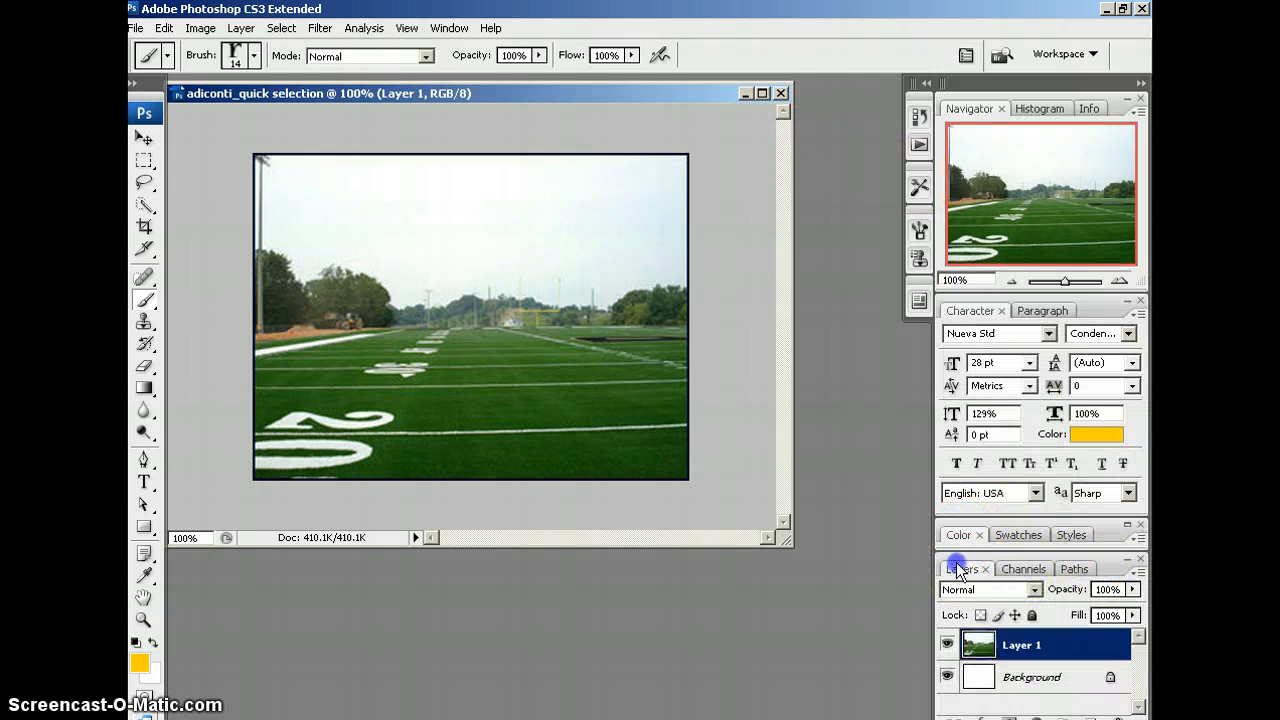
{"action": "left_click_drag", "start_coordinate": [961, 568], "coordinate": [770, 232]}
{"action": "left_click_drag", "start_coordinate": [942, 380], "coordinate": [944, 528]}
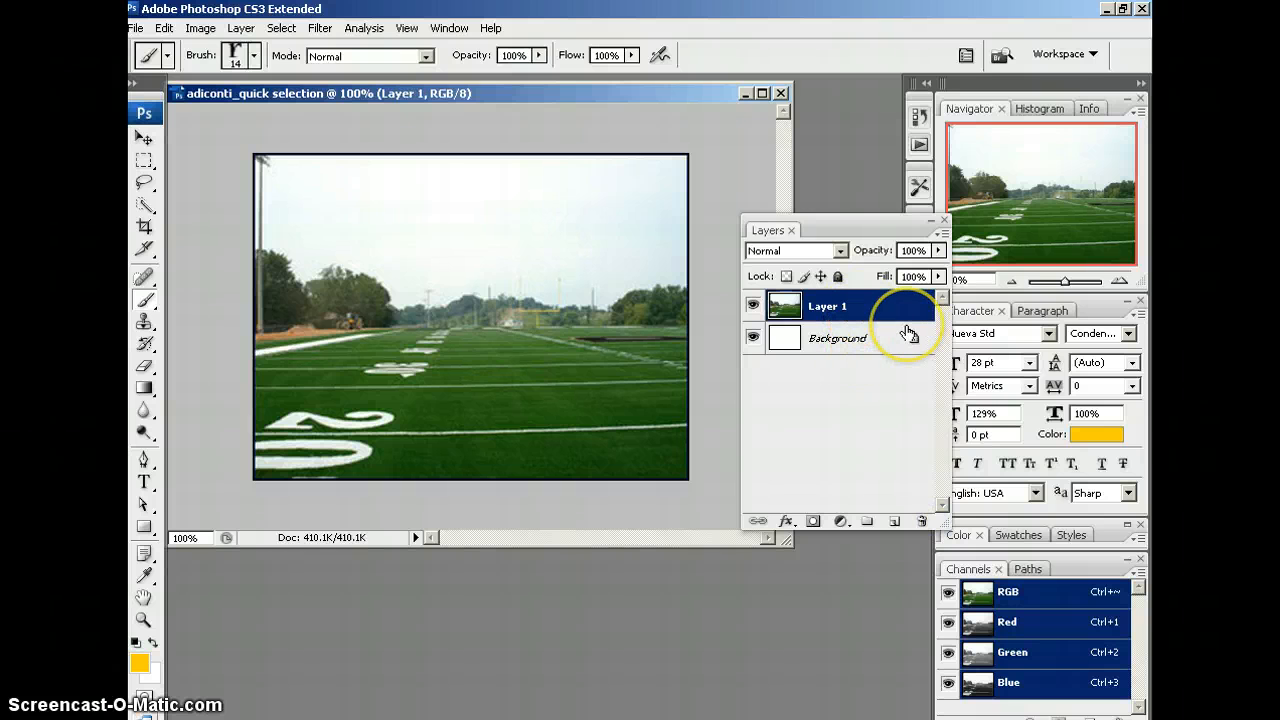
{"action": "left_click", "coordinate": [838, 277]}
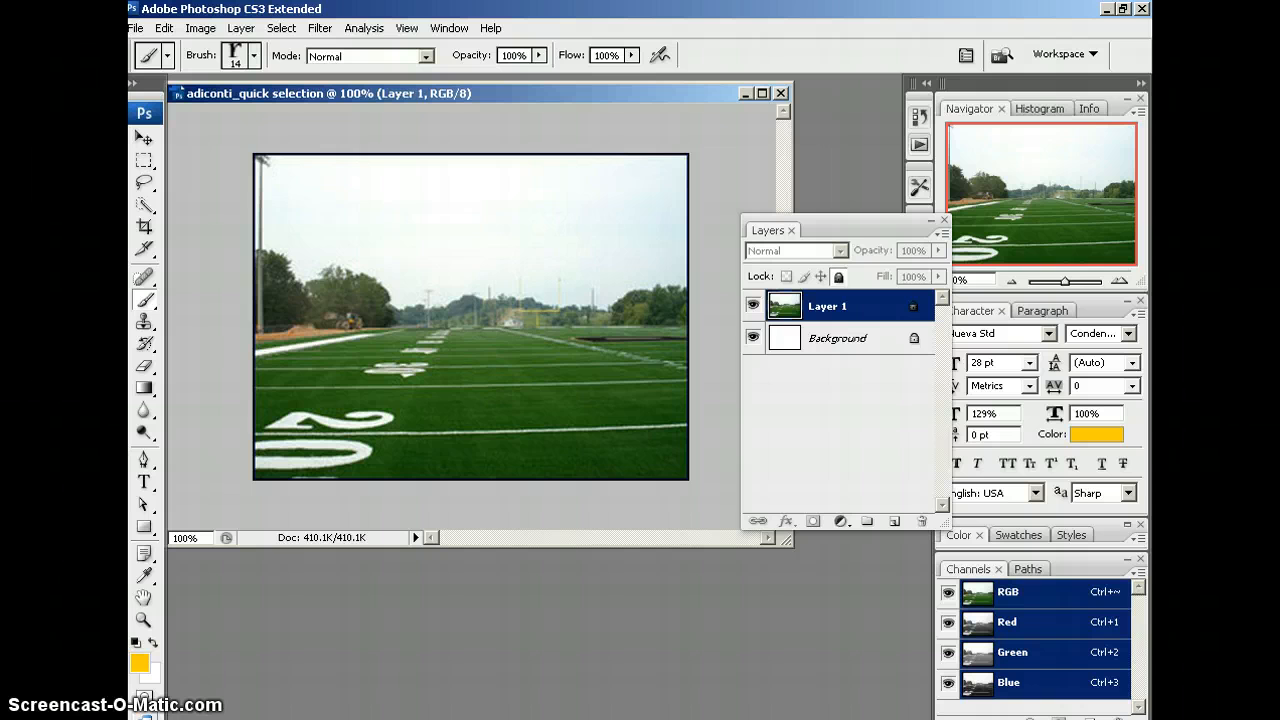
Switch to Internet Explorer, search the web for "coffee cup" and show the image results
{"action": "key", "text": "alt+Tab"}
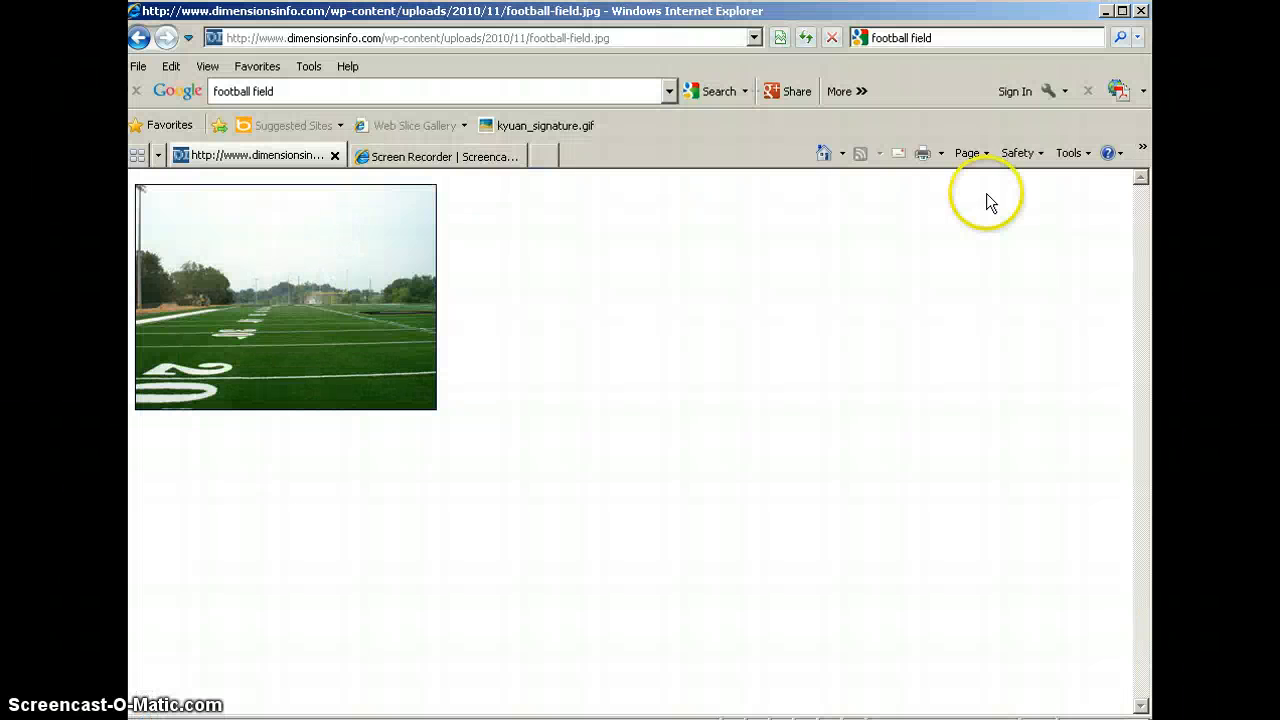
{"action": "left_click", "coordinate": [944, 38]}
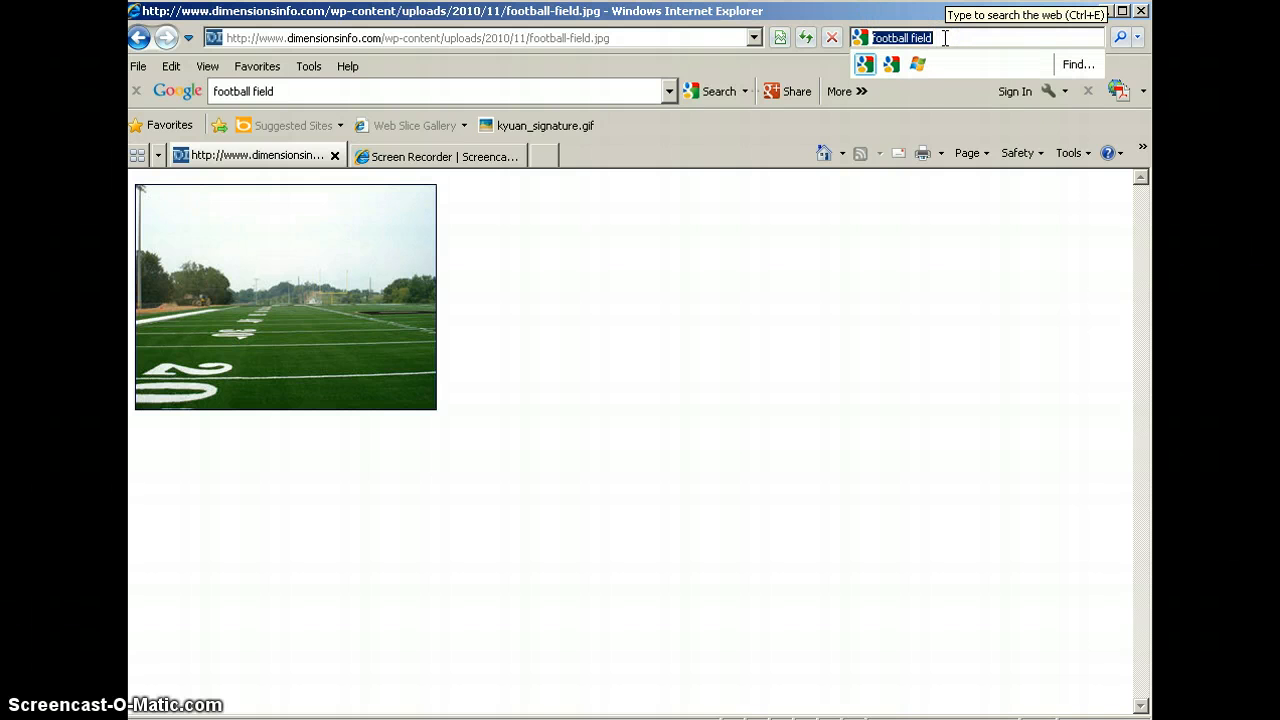
{"action": "type", "text": "coffee cup"}
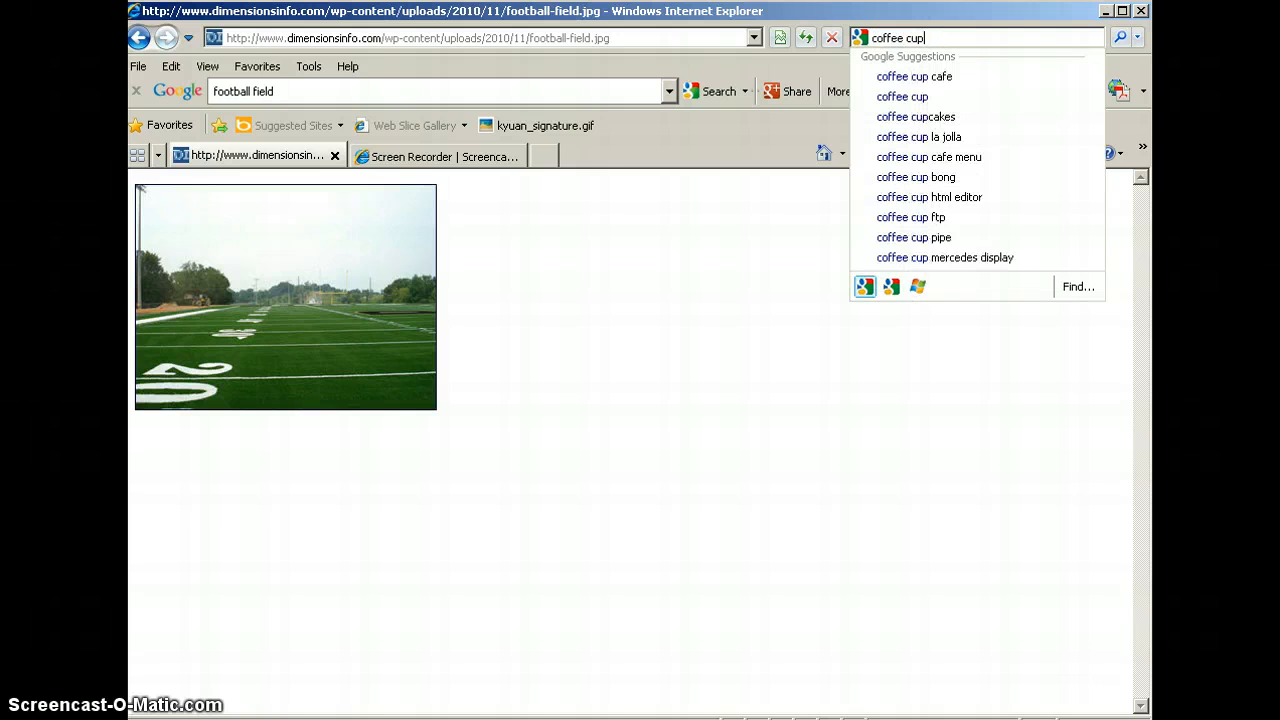
{"action": "key", "text": "Return"}
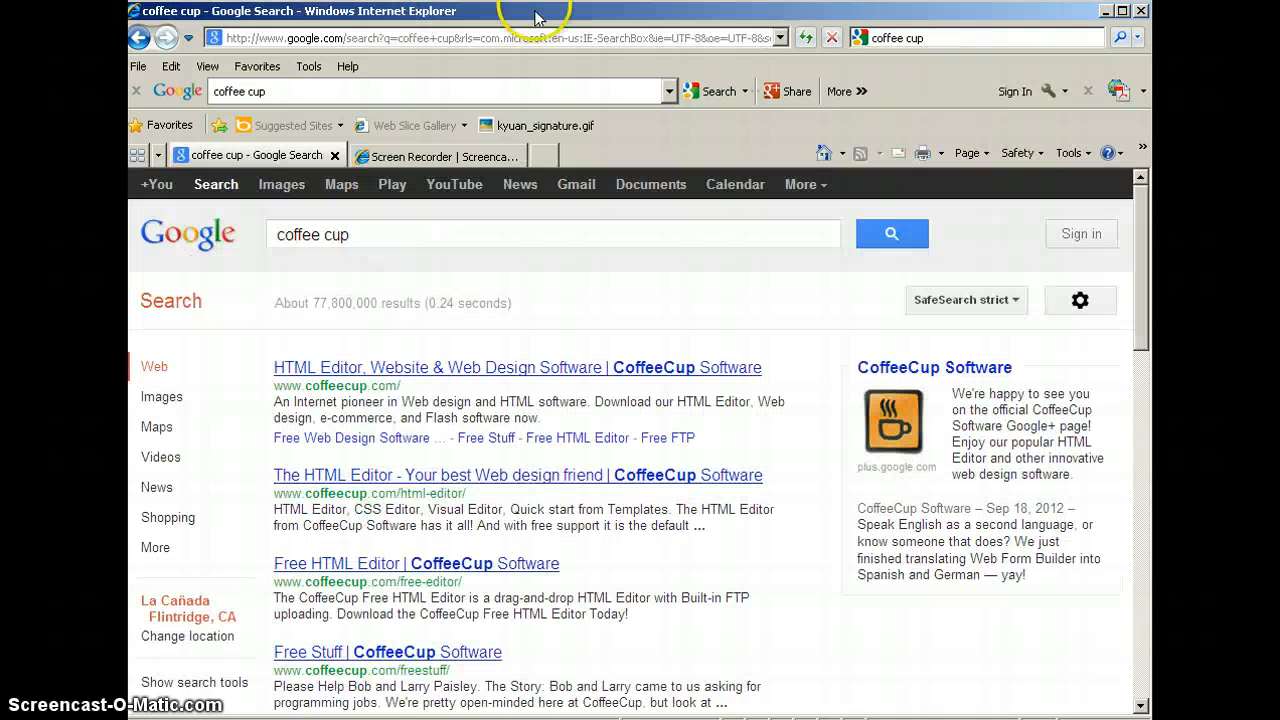
{"action": "left_click", "coordinate": [279, 181]}
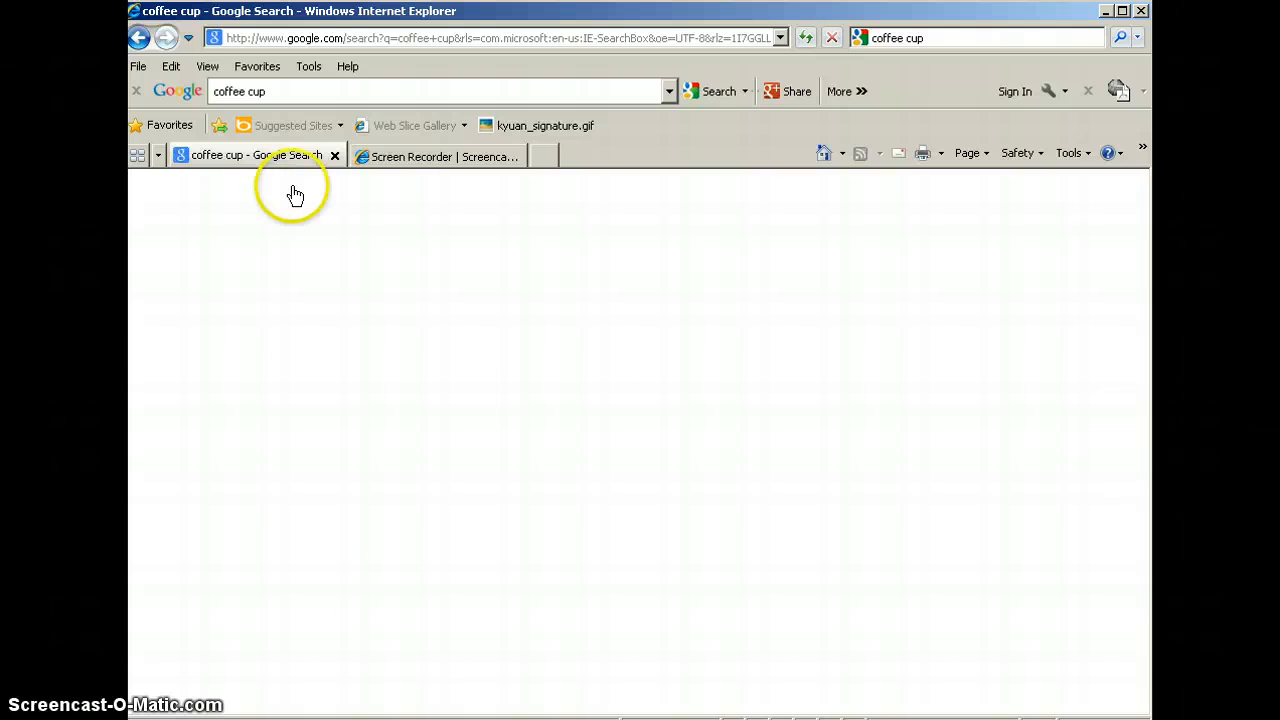
Open the coffee cup photo with stacked cookies and scattered coffee beans from the image results and copy it
{"action": "scroll", "coordinate": [983, 210], "scroll_direction": "down", "scroll_amount": 1}
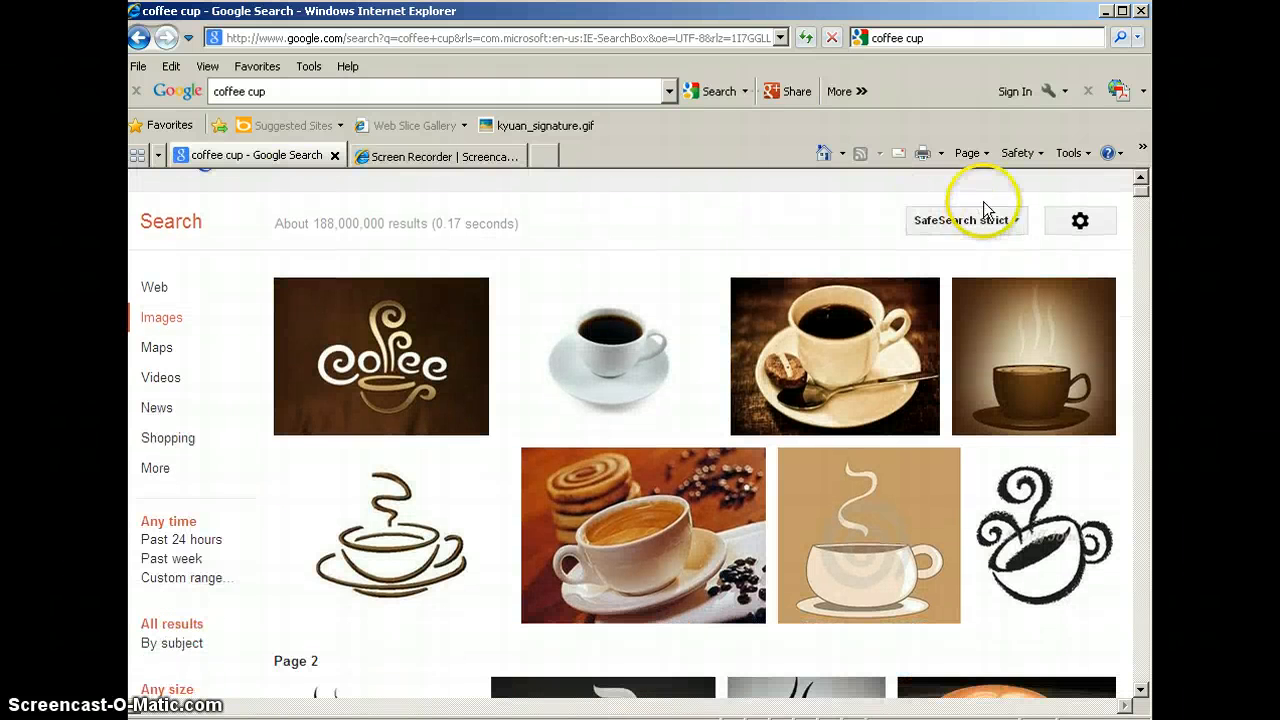
{"action": "left_click", "coordinate": [647, 560]}
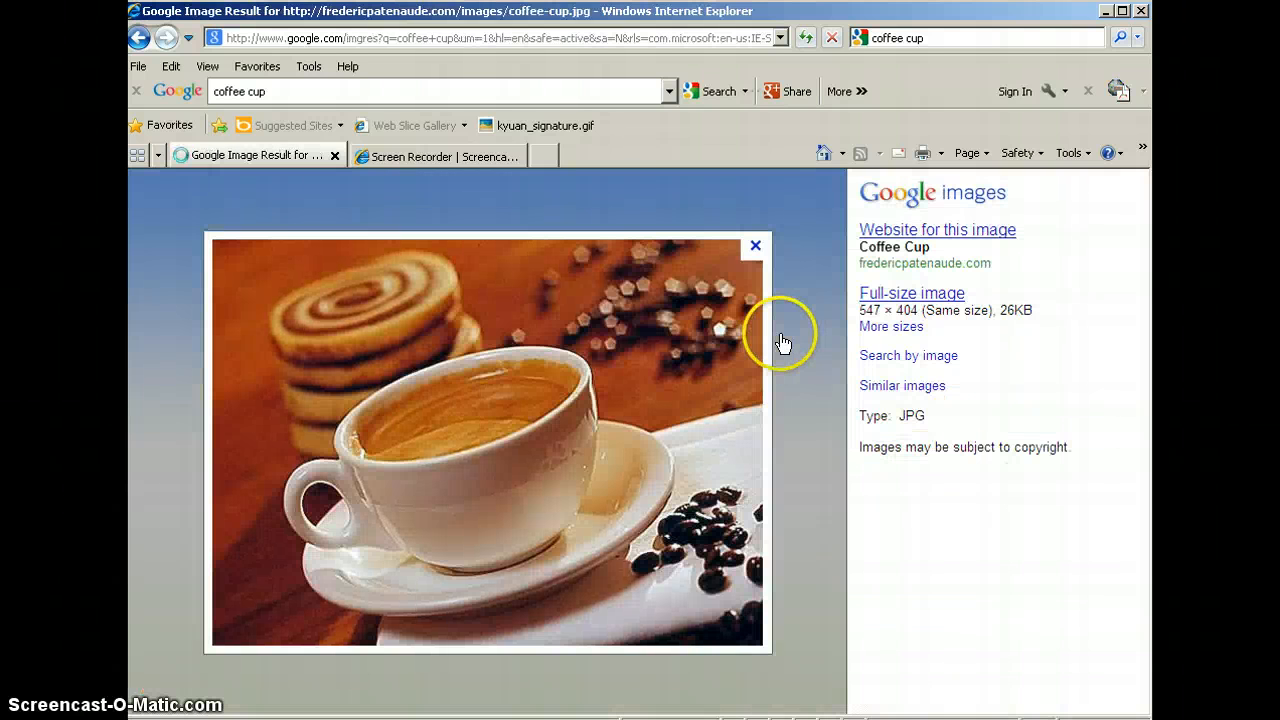
{"action": "right_click", "coordinate": [459, 402]}
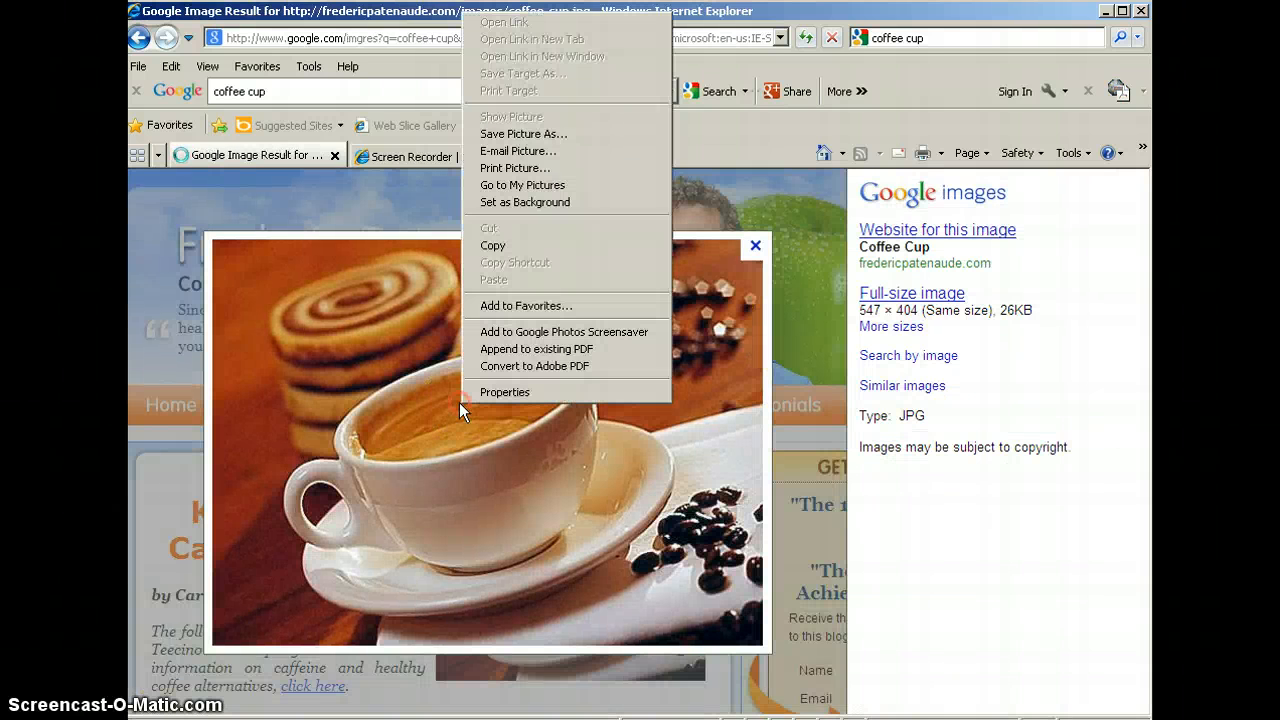
{"action": "left_click", "coordinate": [491, 246]}
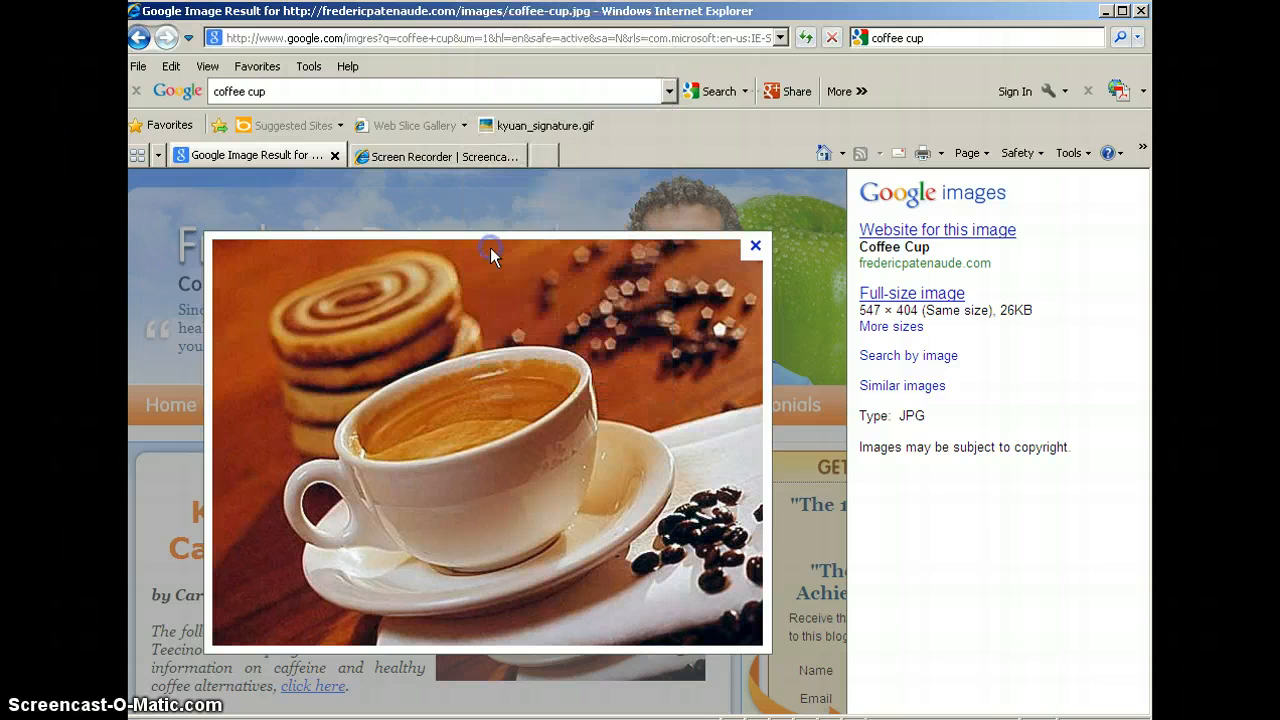
In Photoshop, create a new Clipboard-preset document, paste the coffee cup photo into it and move its window over the football field document
{"action": "left_click", "coordinate": [590, 718]}
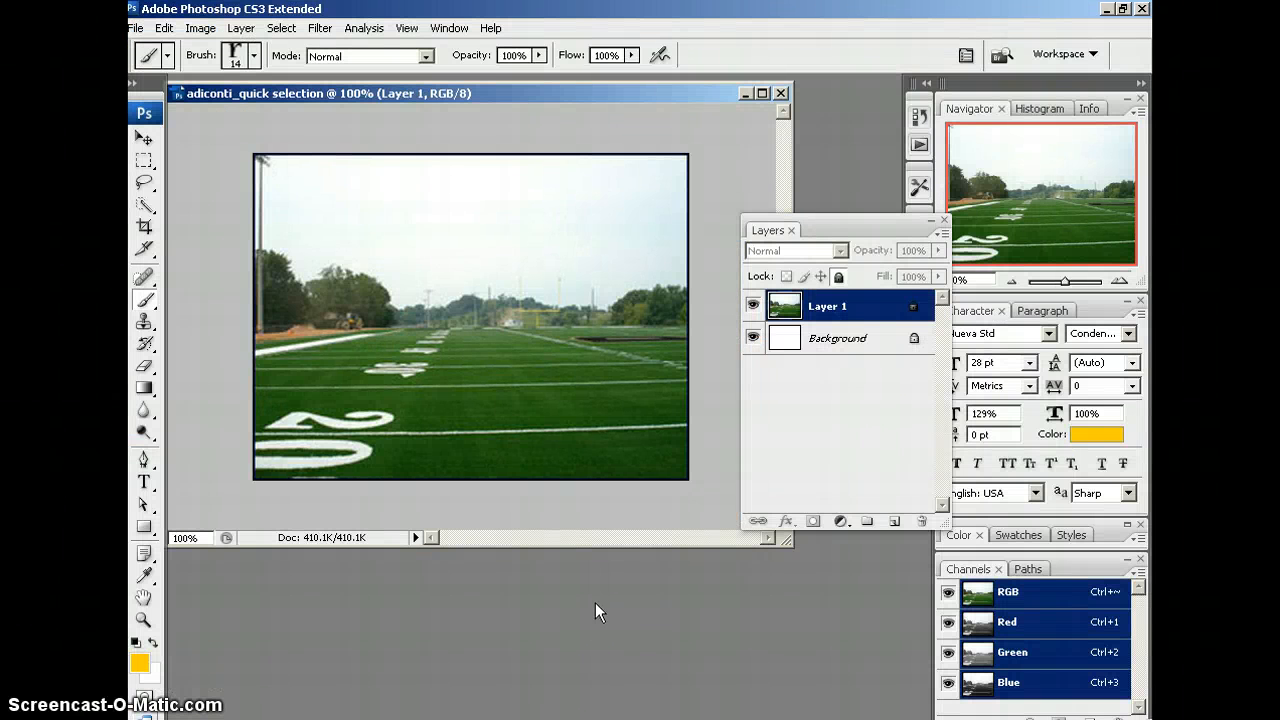
{"action": "key", "text": "ctrl+n"}
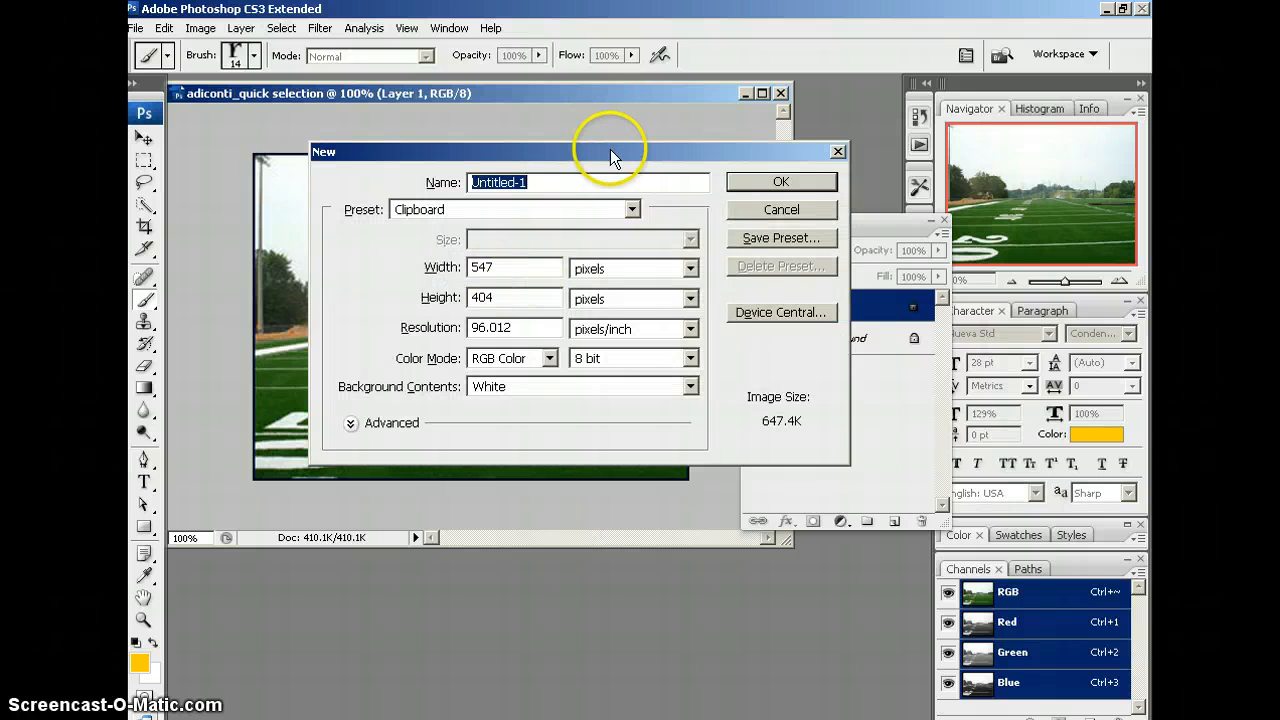
{"action": "left_click_drag", "start_coordinate": [610, 152], "coordinate": [533, 164]}
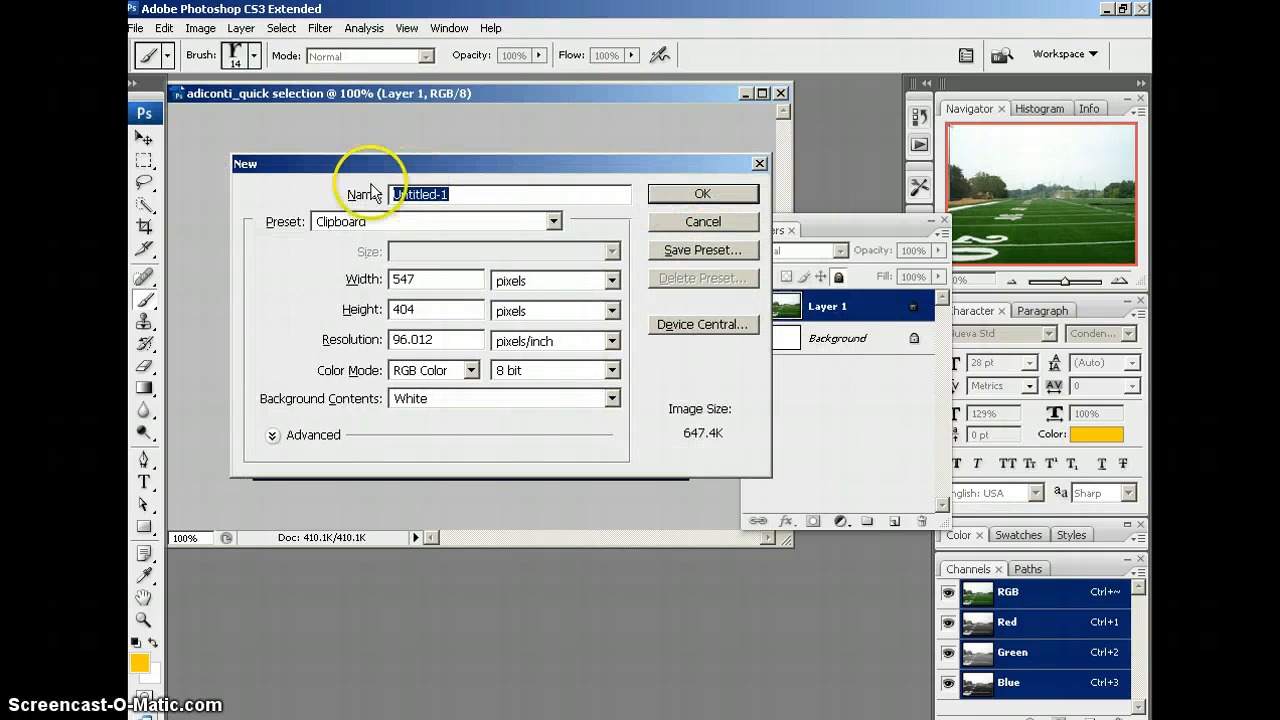
{"action": "left_click_drag", "start_coordinate": [422, 164], "coordinate": [455, 300]}
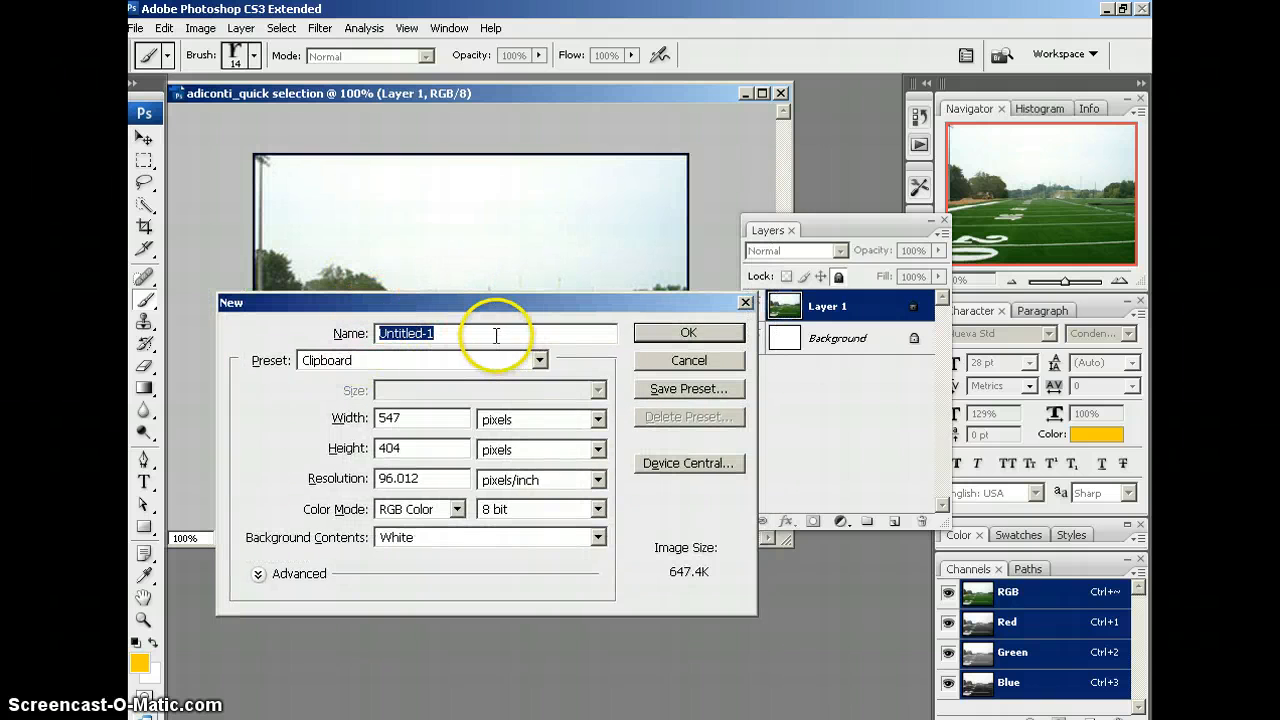
{"action": "left_click", "coordinate": [676, 334]}
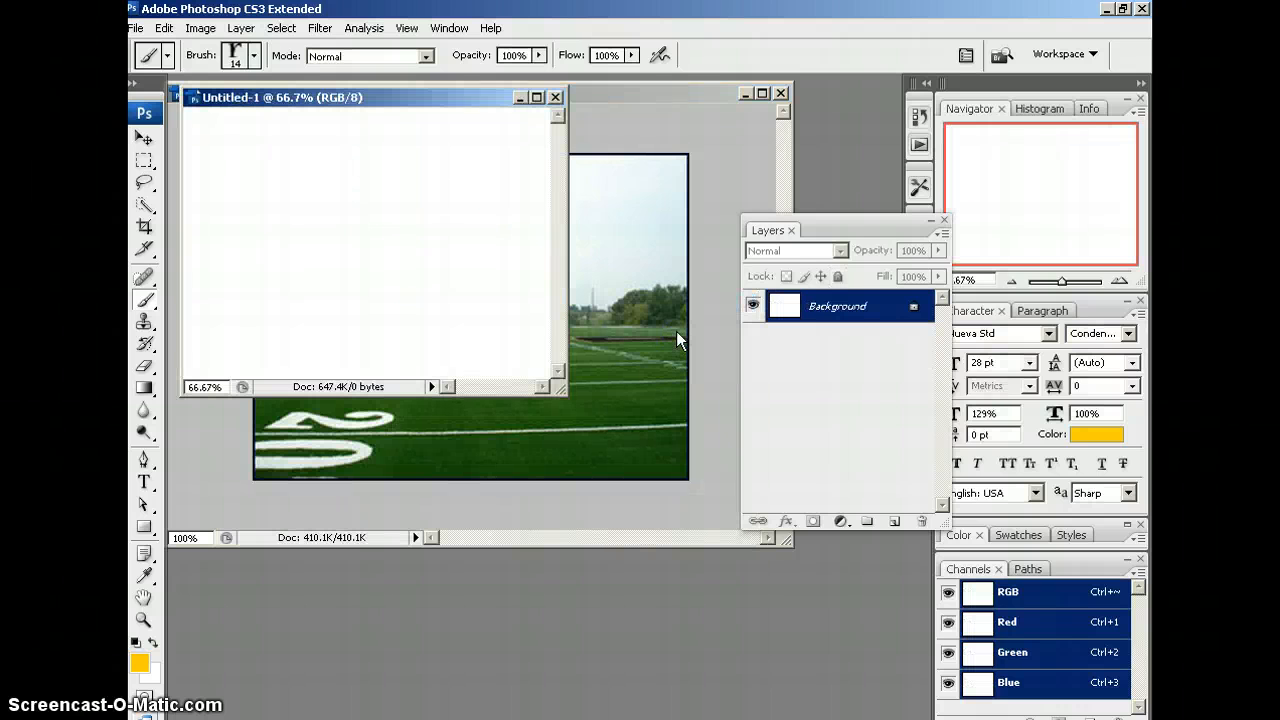
{"action": "key", "text": "ctrl+v"}
{"action": "left_click_drag", "start_coordinate": [431, 91], "coordinate": [476, 143]}
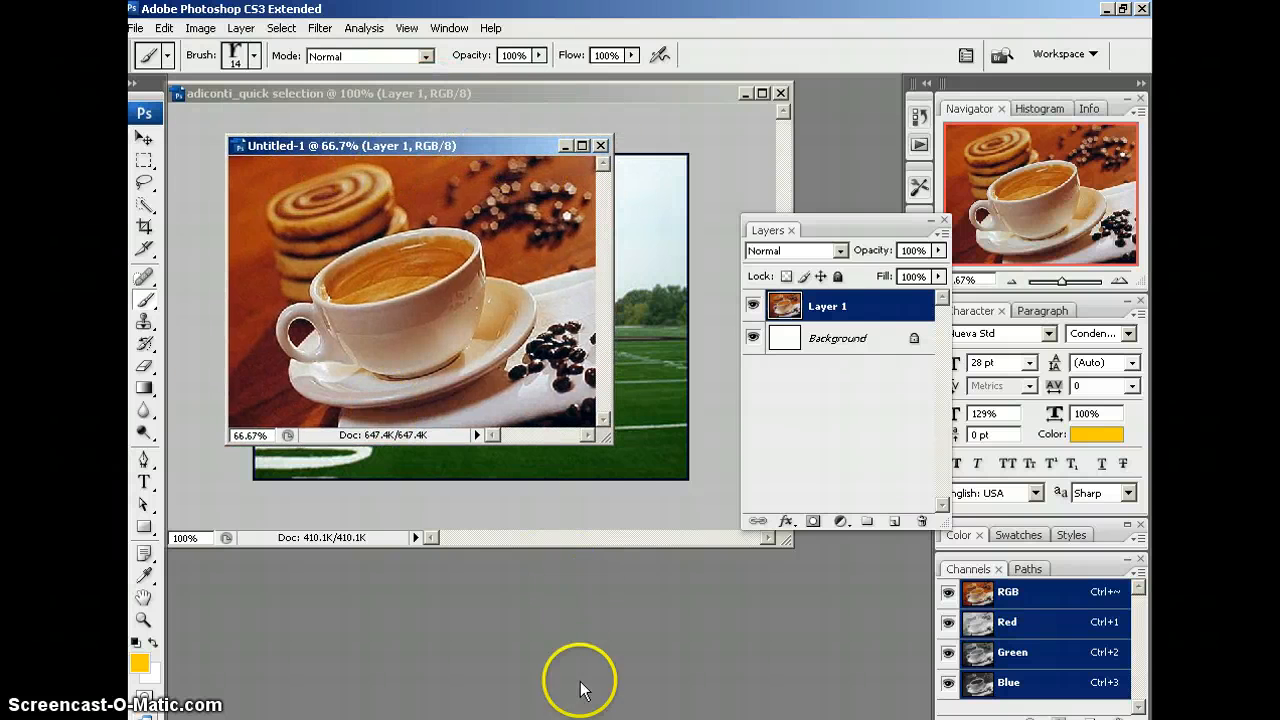
{"action": "left_click_drag", "start_coordinate": [457, 145], "coordinate": [462, 202]}
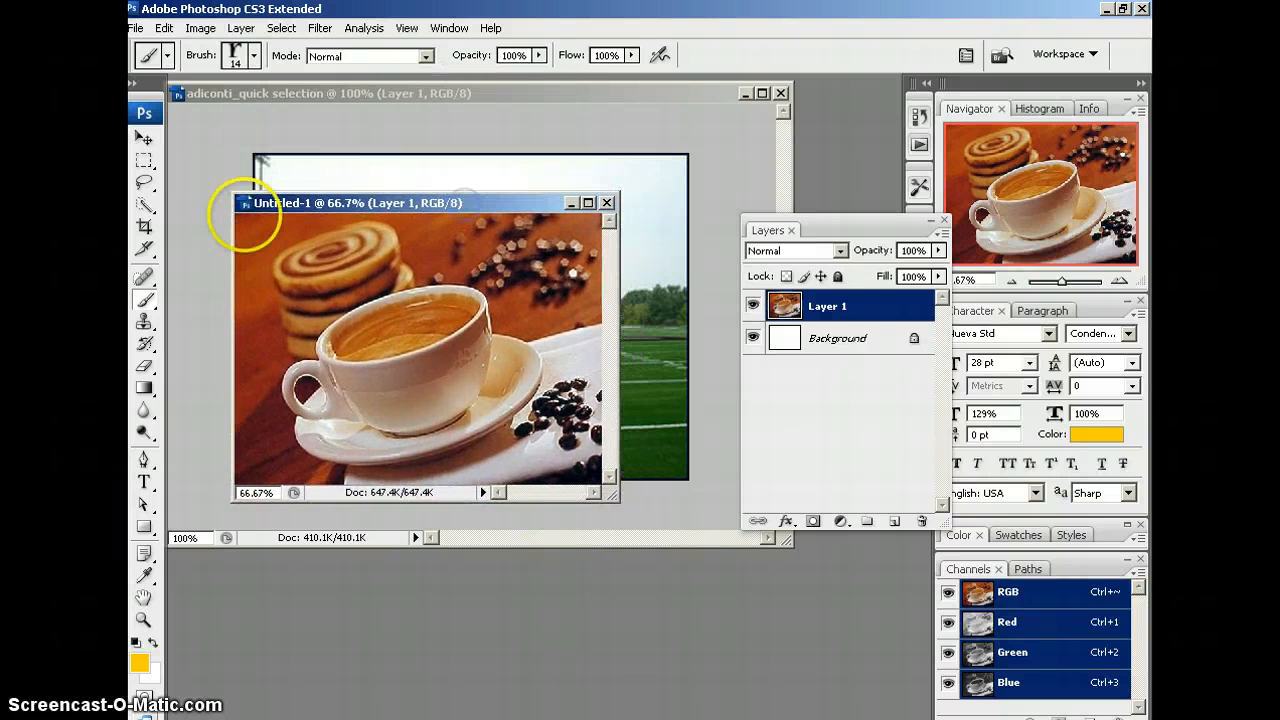
Turn the toolbox into a floating two-column palette beside the documents and activate the Quick Selection tool
{"action": "left_click", "coordinate": [134, 86]}
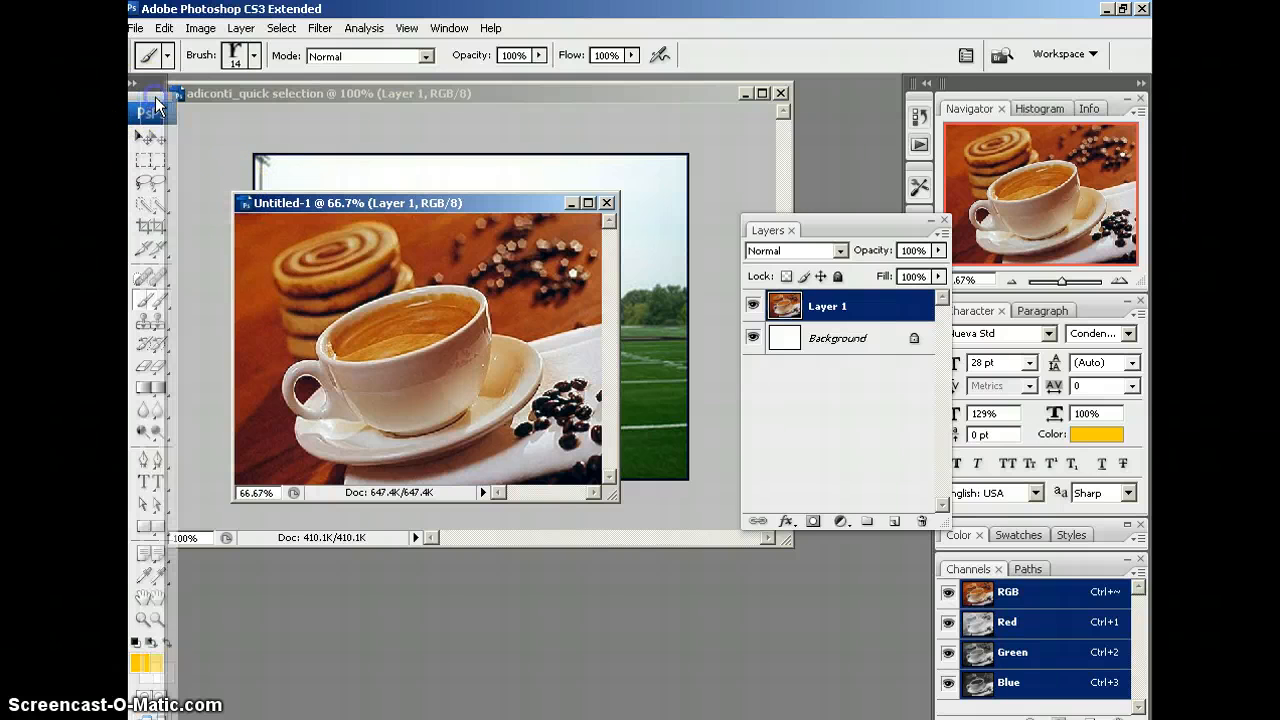
{"action": "left_click_drag", "start_coordinate": [155, 97], "coordinate": [156, 98]}
{"action": "left_click", "coordinate": [146, 98]}
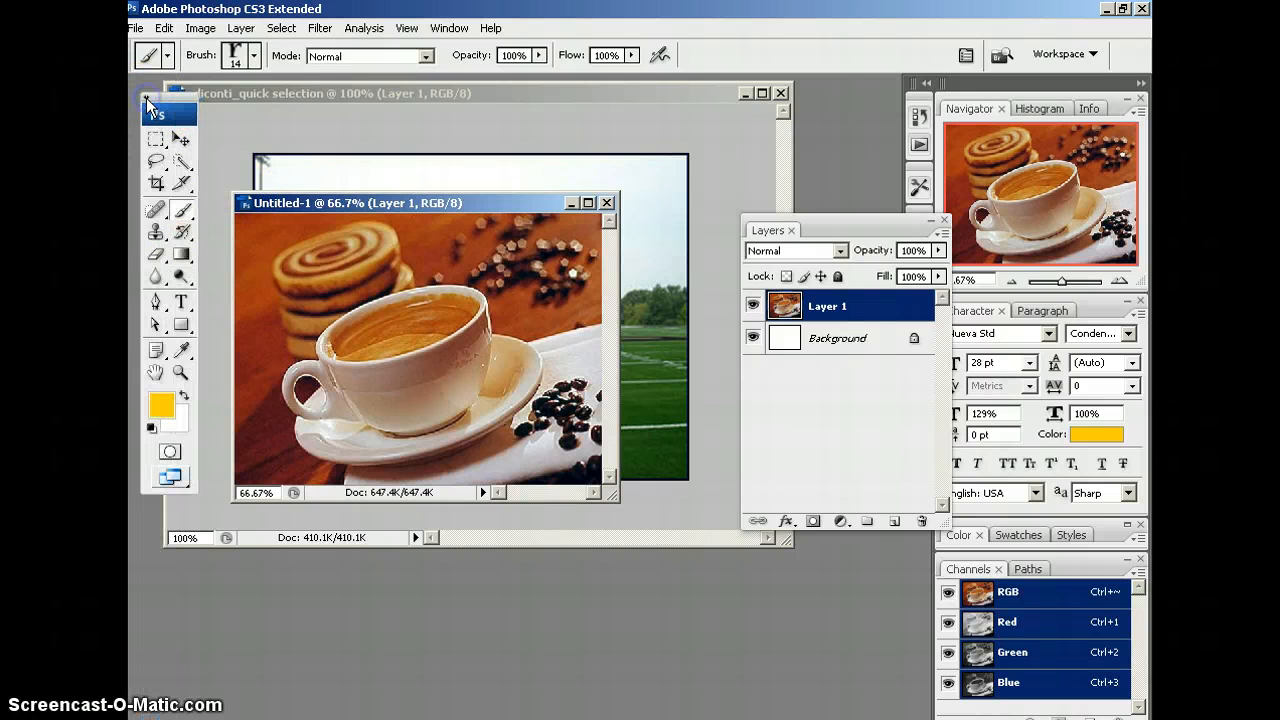
{"action": "left_click", "coordinate": [181, 161]}
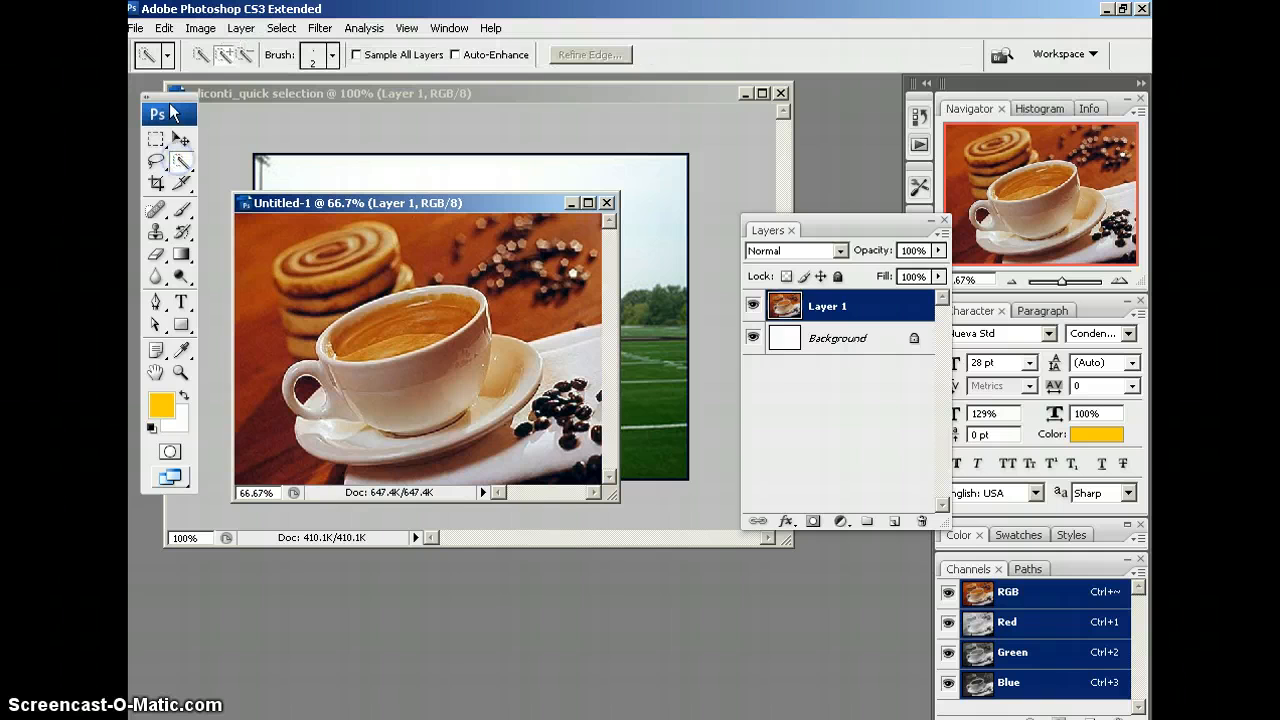
{"action": "left_click_drag", "start_coordinate": [171, 104], "coordinate": [160, 106]}
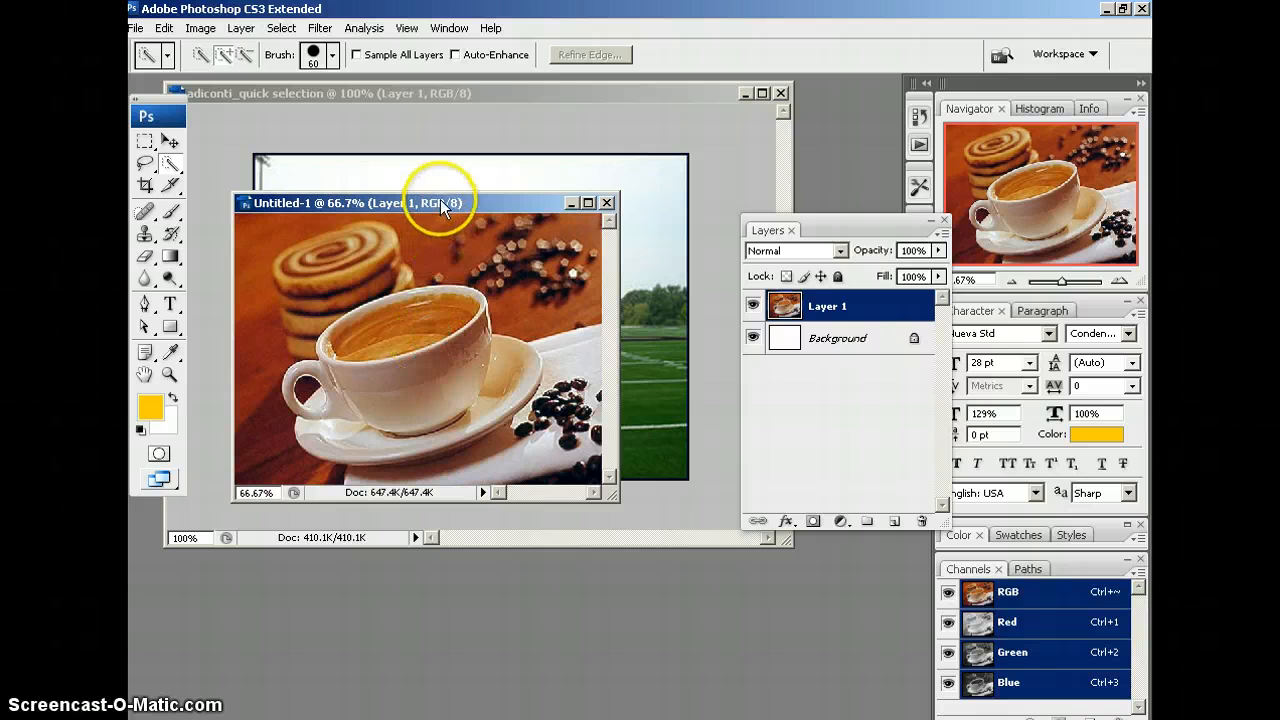
Enlarge the coffee cup document window to leave a margin around the photo and move it slightly higher
{"action": "left_click_drag", "start_coordinate": [440, 200], "coordinate": [440, 190]}
{"action": "left_click_drag", "start_coordinate": [610, 488], "coordinate": [636, 538]}
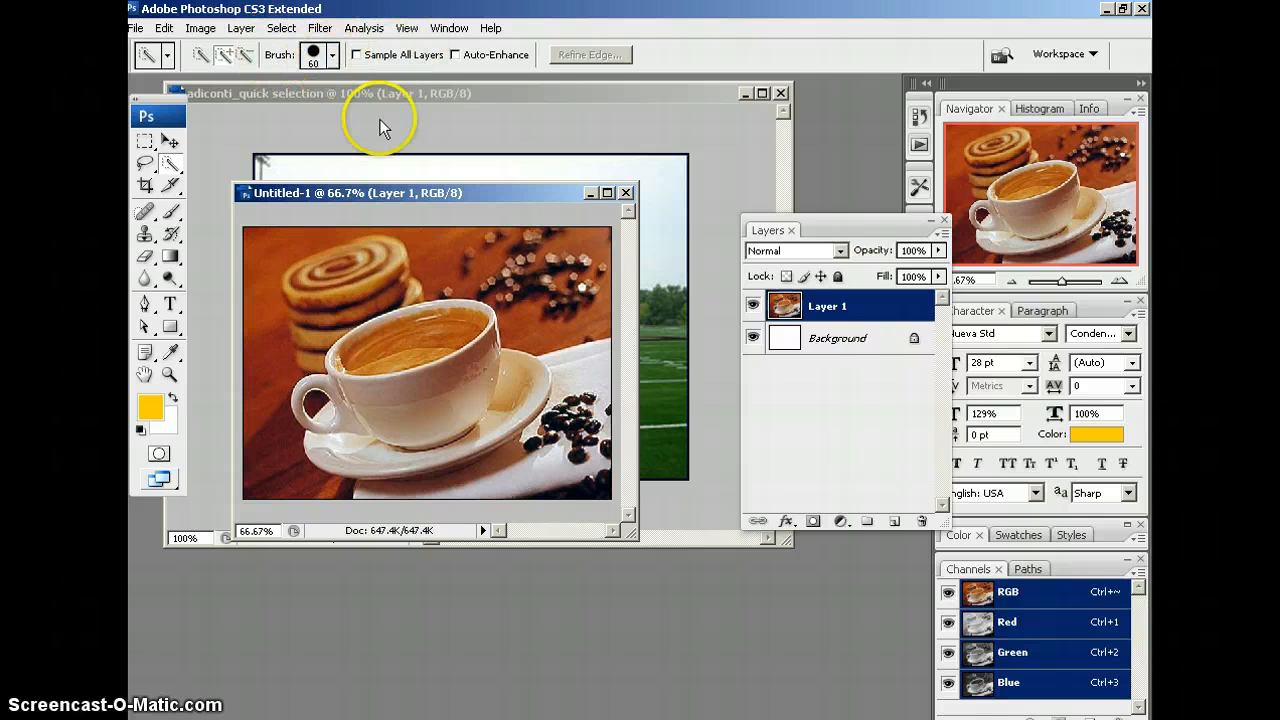
{"action": "left_click_drag", "start_coordinate": [423, 195], "coordinate": [423, 190]}
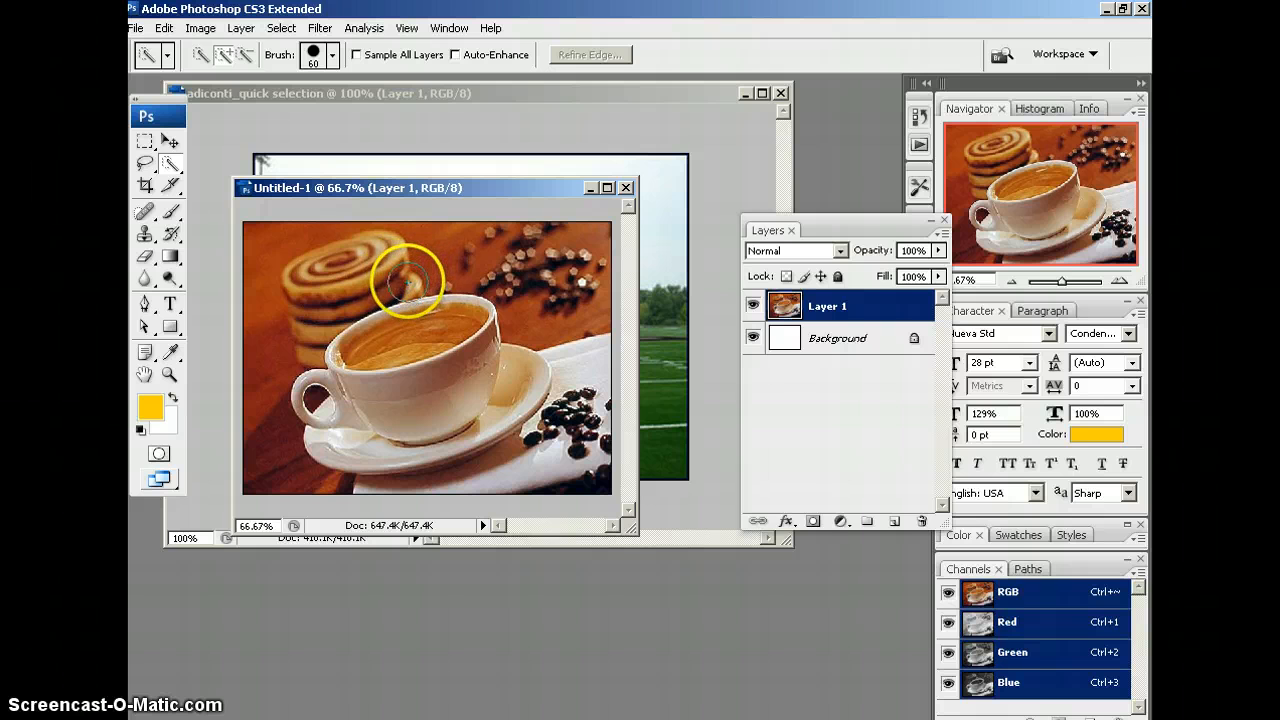
Try smaller and larger Quick Selection brush sizes over the coffee cup, ending with a brush size of 90
{"action": "key", "text": "bracketleft"}
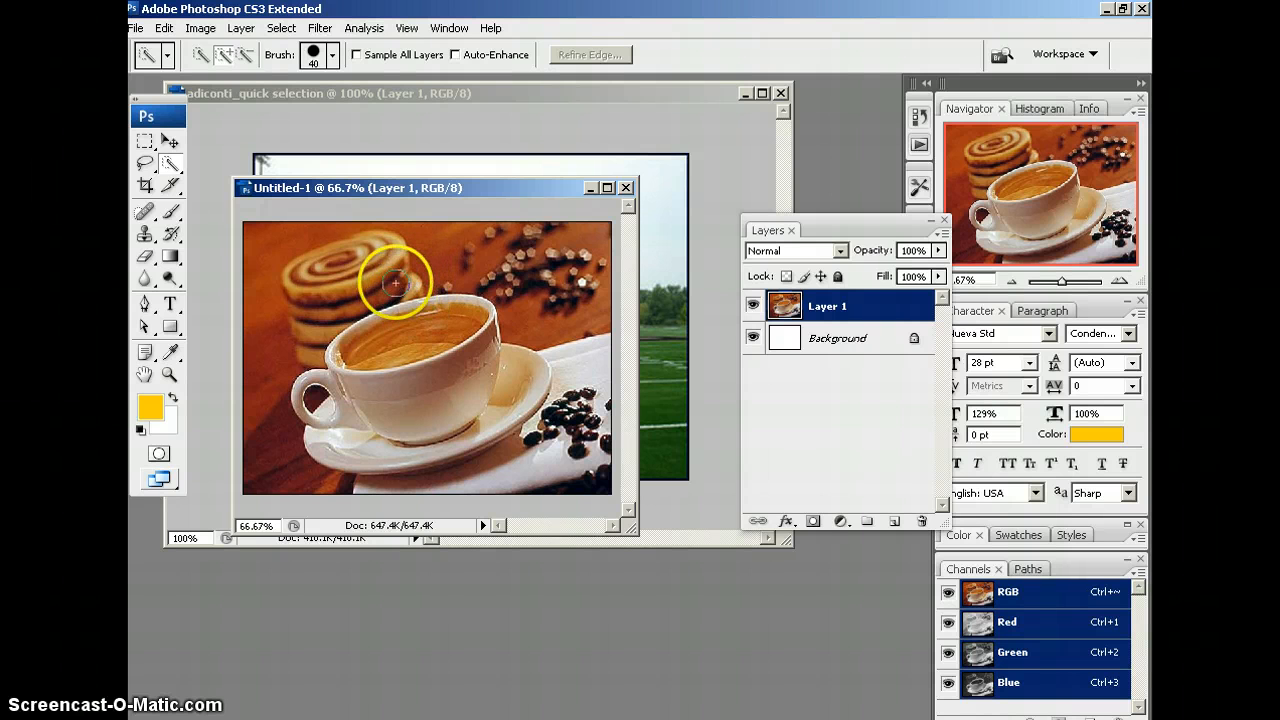
{"action": "key", "text": "bracketleft"}
{"action": "key", "text": "bracketright"}
{"action": "key", "text": "bracketright"}
{"action": "key", "text": "bracketright"}
{"action": "key", "text": "bracketright"}
{"action": "key", "text": "bracketright"}
{"action": "key", "text": "bracketright"}
{"action": "key", "text": "bracketright"}
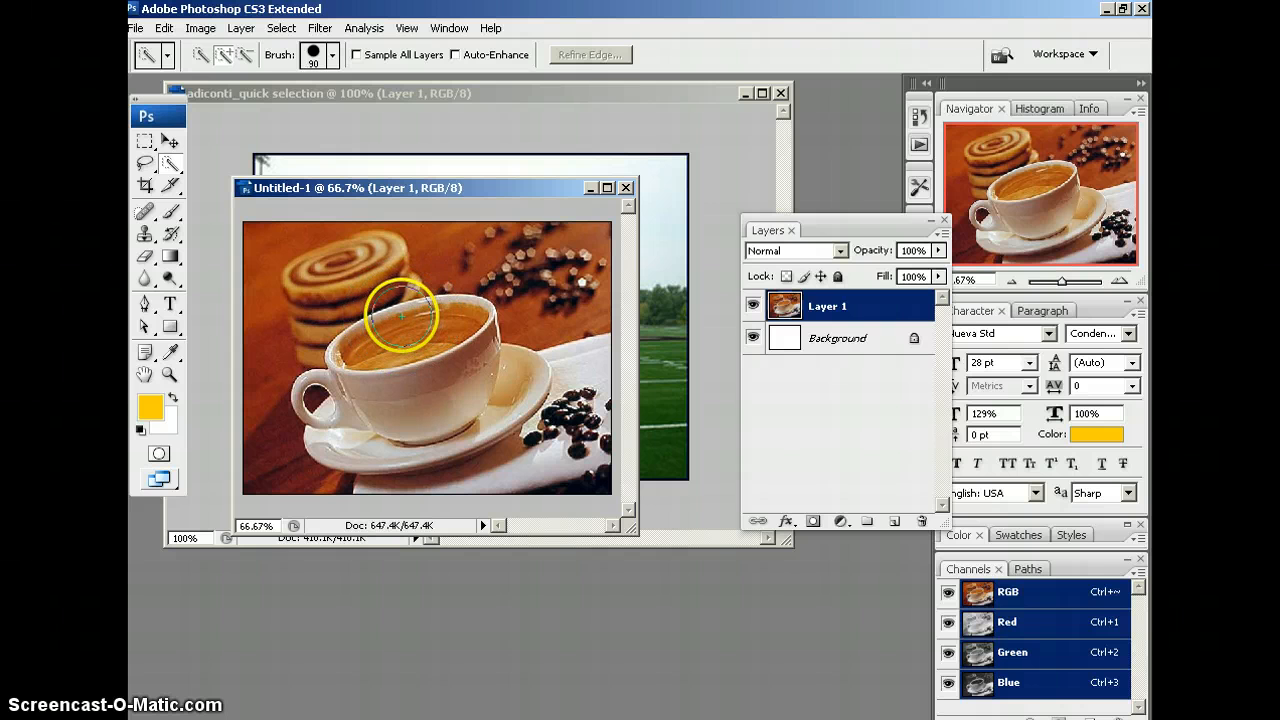
Select the cup, handle and saucer with the Quick Selection brush reduced to 70 and 60, enlarging the document window around the photo
{"action": "key", "text": "bracketleft"}
{"action": "key", "text": "bracketleft"}
{"action": "key", "text": "bracketleft"}
{"action": "key", "text": "bracketleft"}
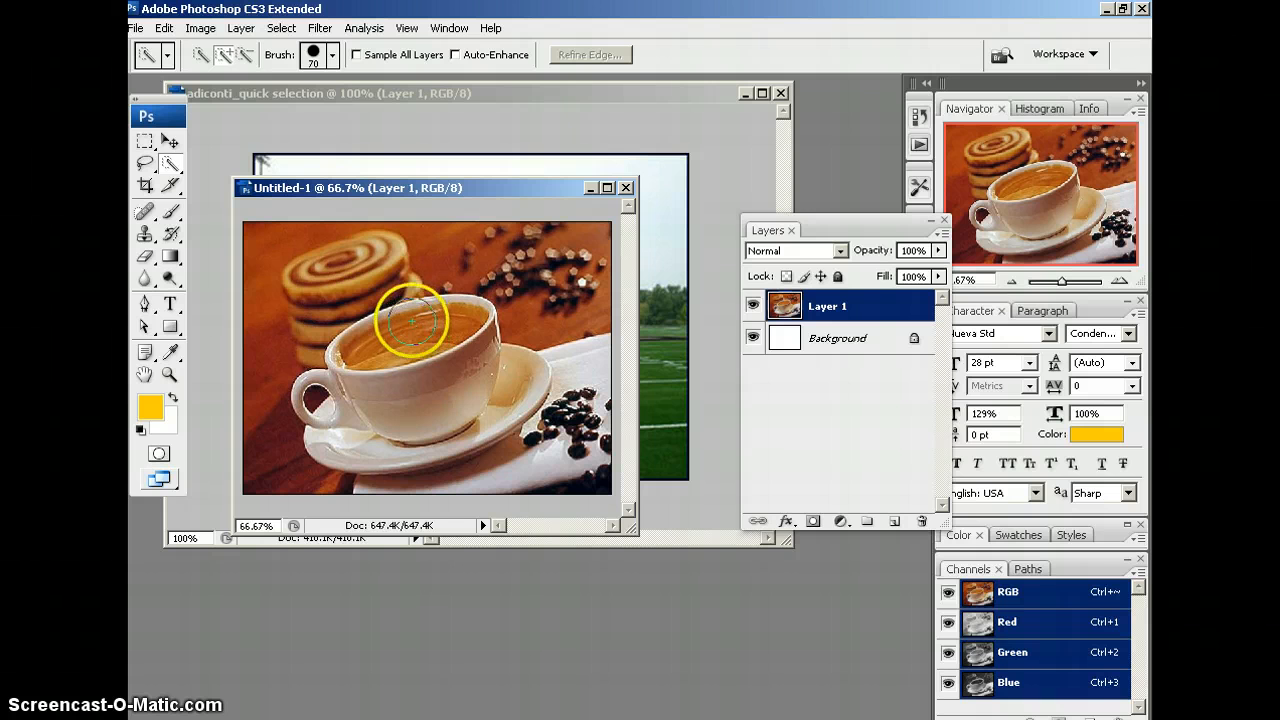
{"action": "left_click_drag", "start_coordinate": [433, 191], "coordinate": [433, 187]}
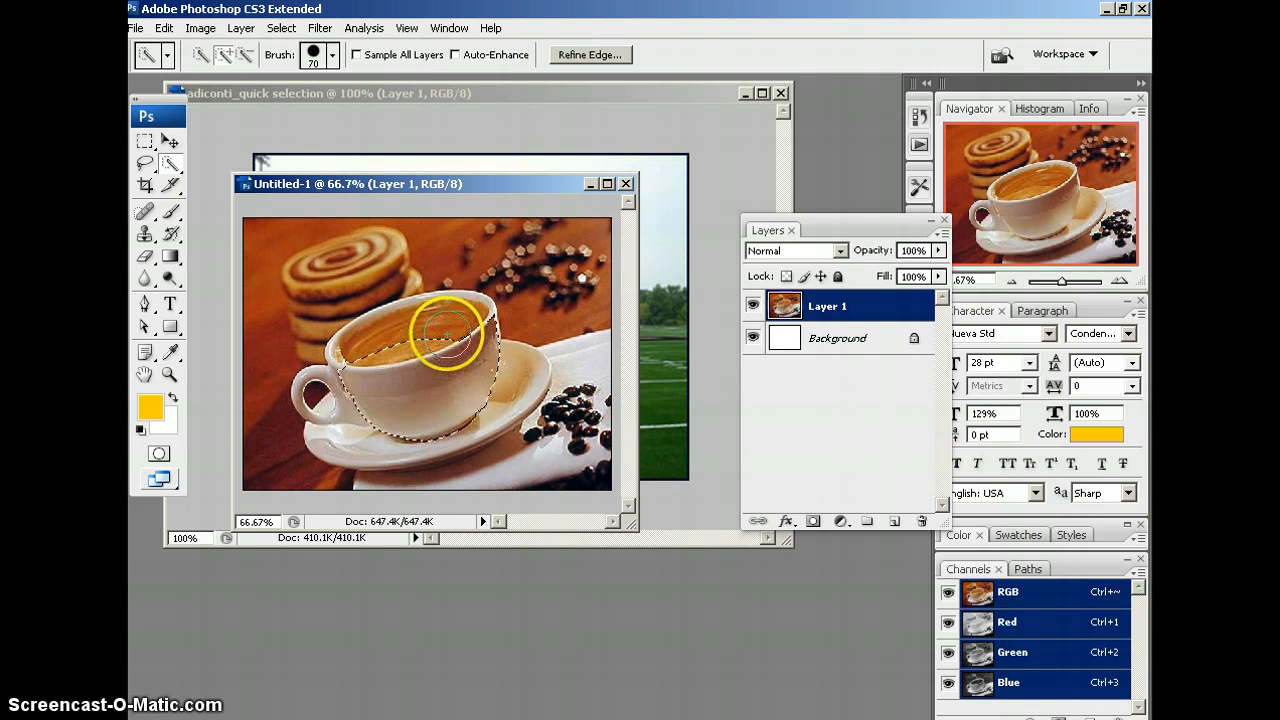
{"action": "left_click_drag", "start_coordinate": [471, 180], "coordinate": [470, 131]}
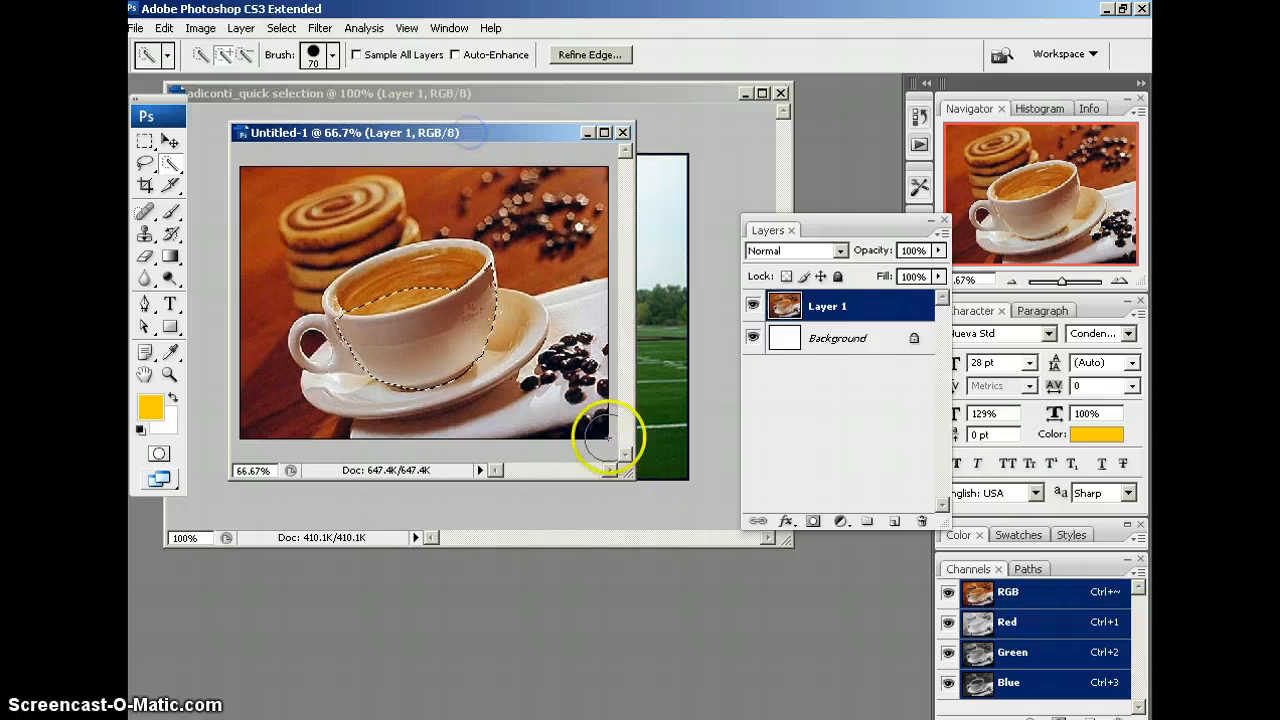
{"action": "left_click_drag", "start_coordinate": [624, 478], "coordinate": [666, 533]}
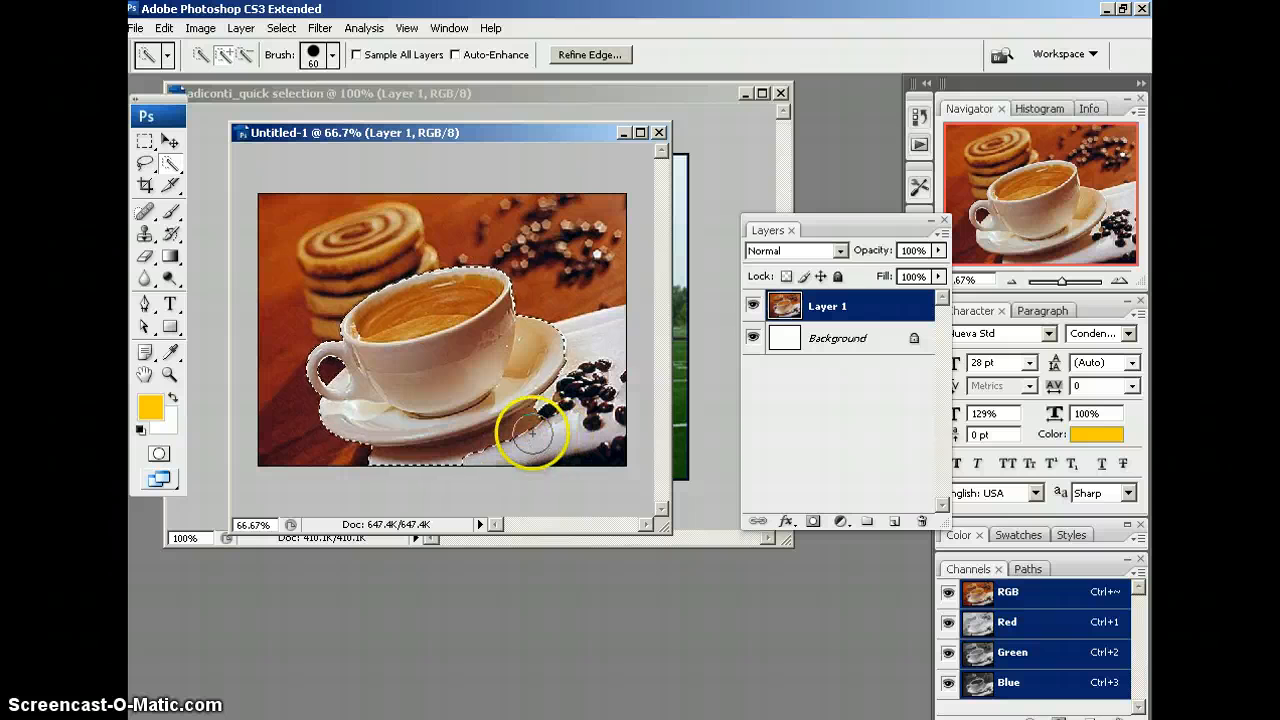
Subtract the tablecloth below the saucer and the dark background inside the cup's handle from the selection
{"action": "key", "text": "alt"}
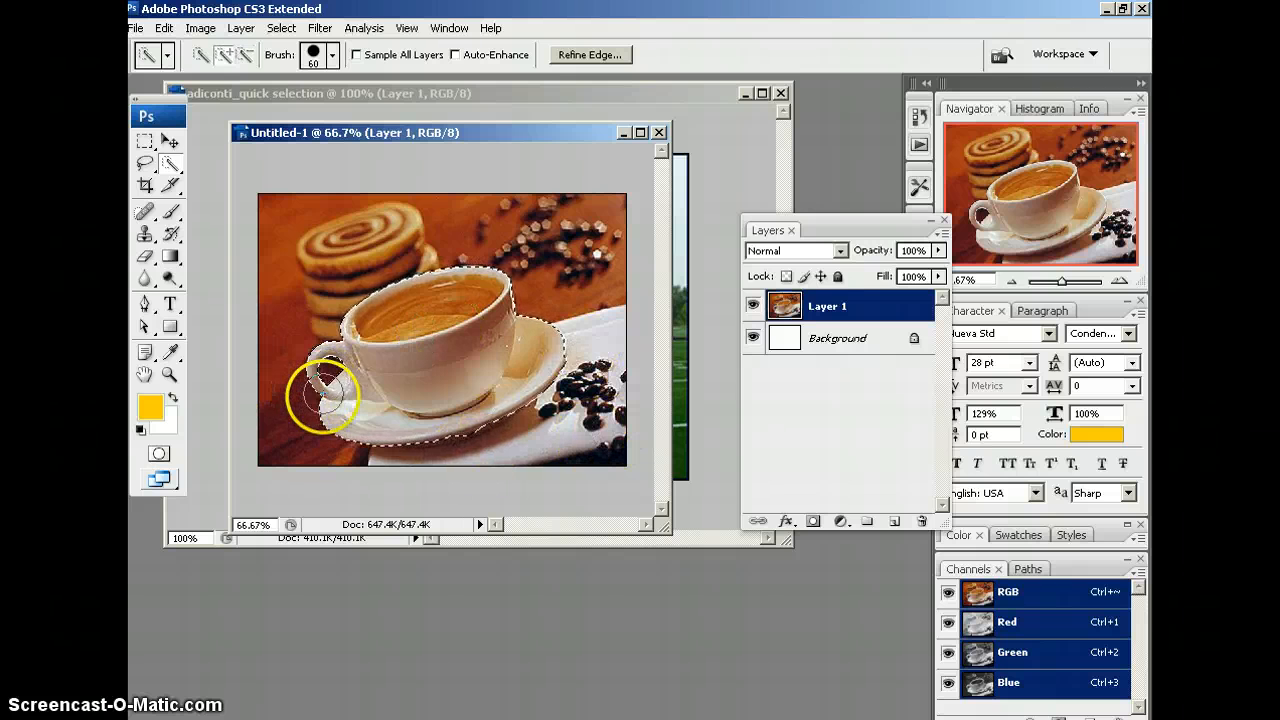
{"action": "scroll", "coordinate": [322, 396], "scroll_direction": "up", "scroll_amount": 4}
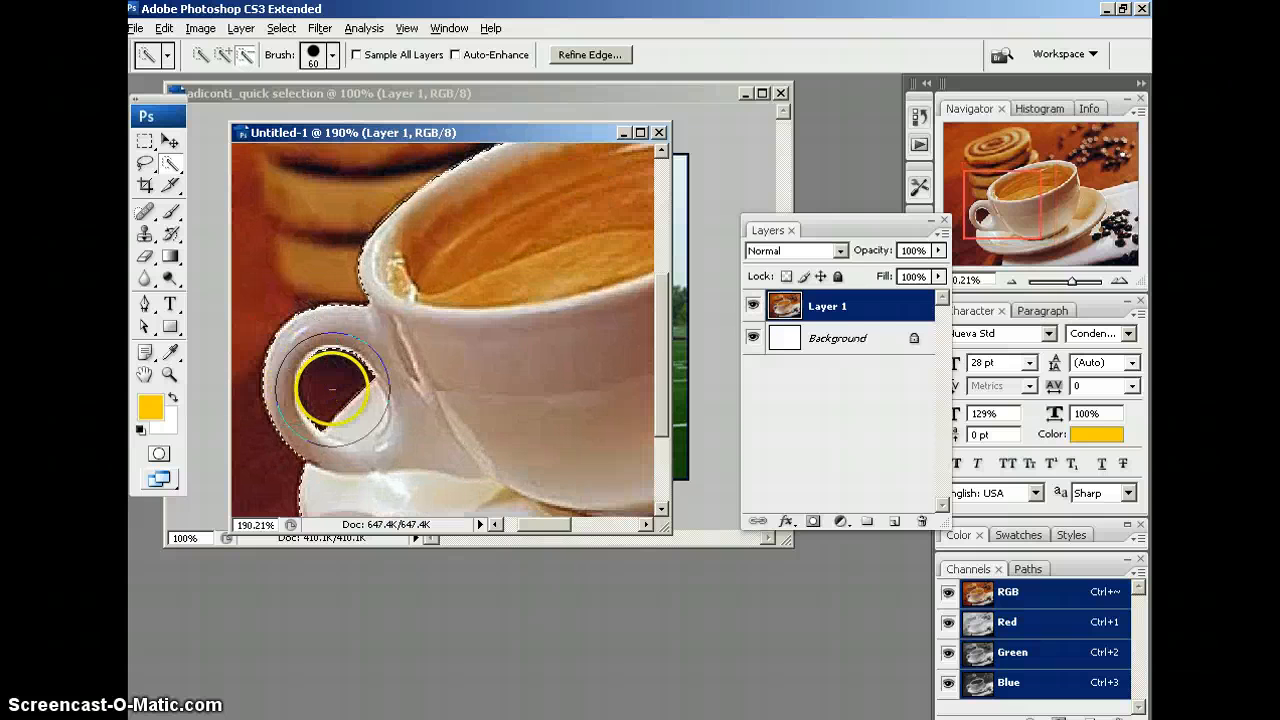
{"action": "scroll", "coordinate": [330, 392], "scroll_direction": "down", "scroll_amount": 1}
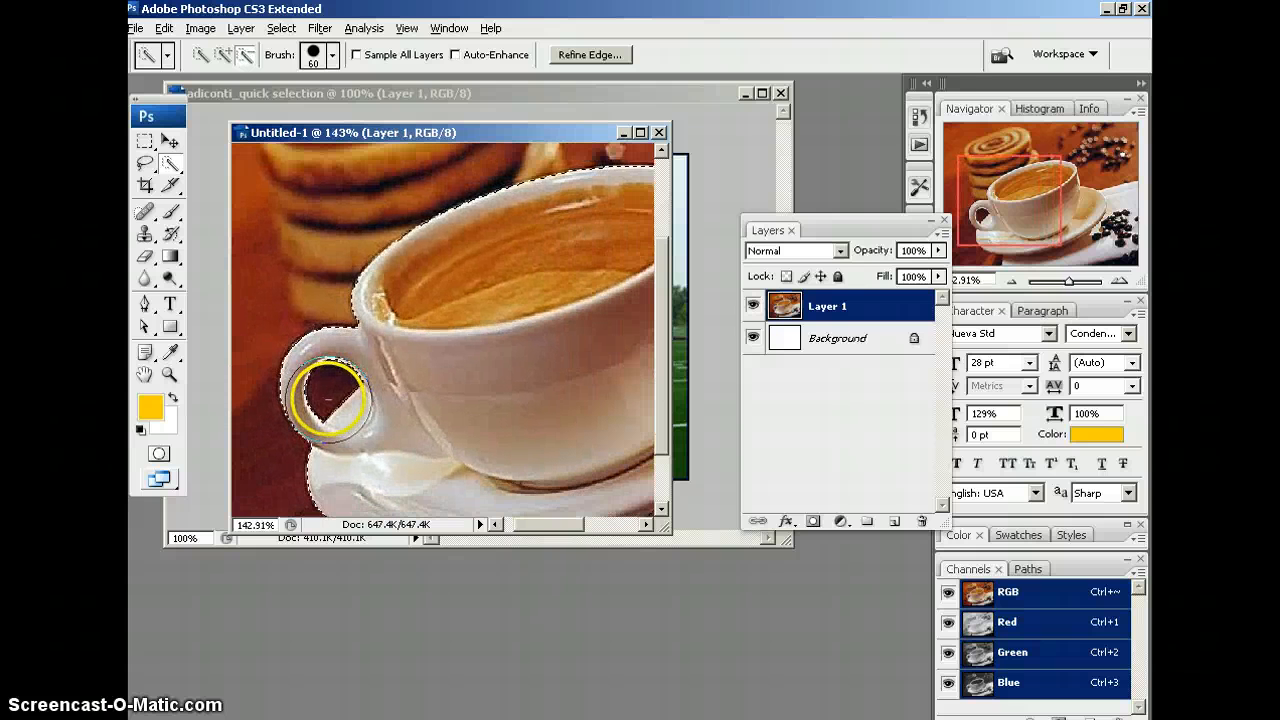
{"action": "scroll", "coordinate": [336, 398], "scroll_direction": "down", "scroll_amount": 1}
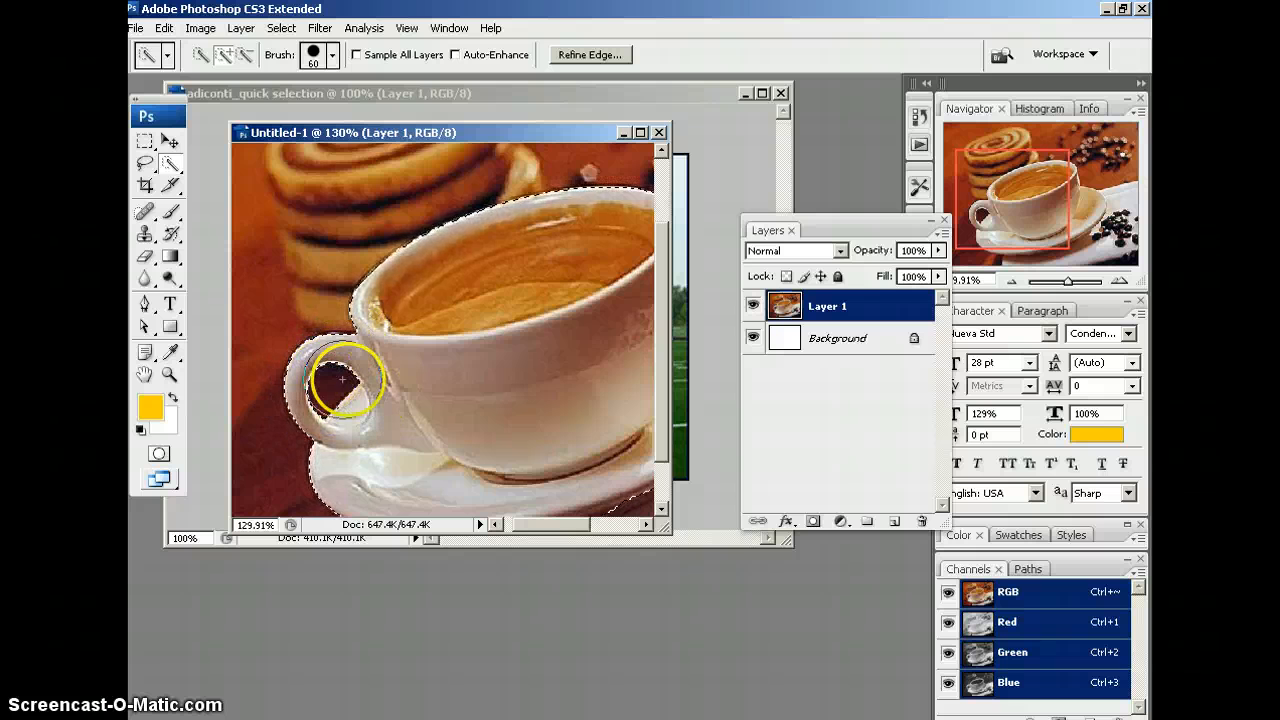
{"action": "scroll", "coordinate": [400, 366], "scroll_direction": "down", "scroll_amount": 3}
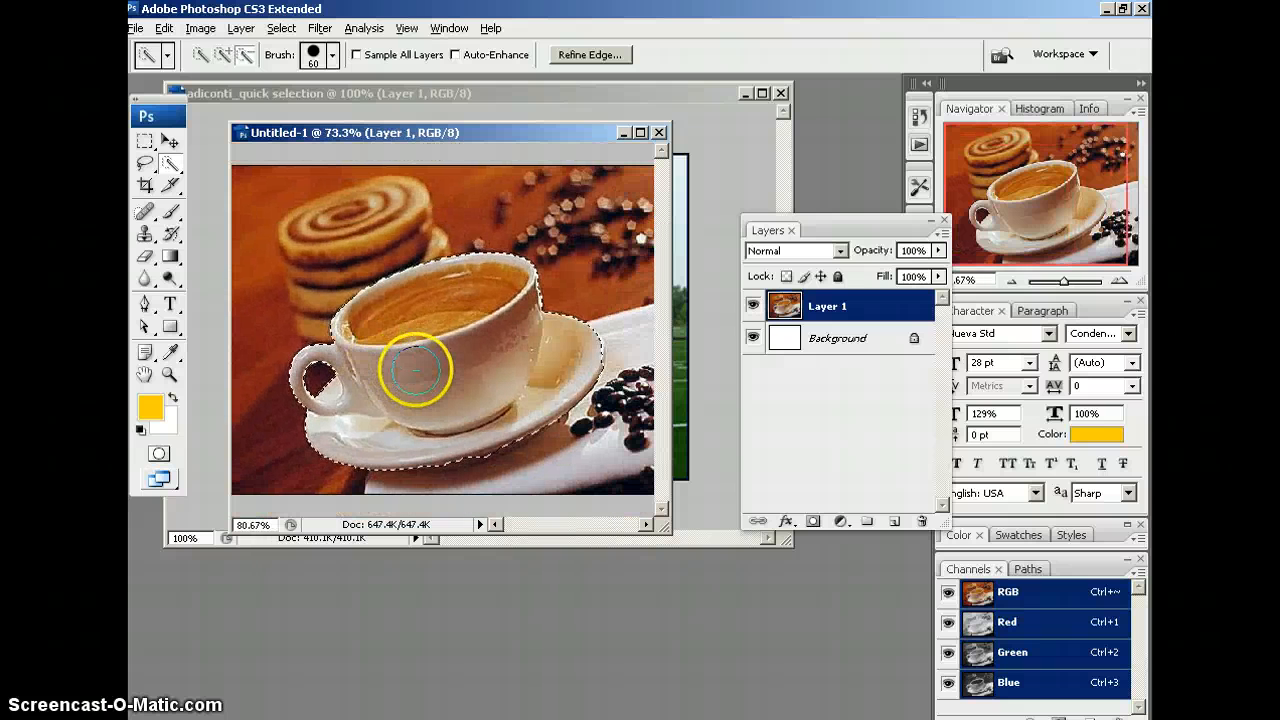
{"action": "scroll", "coordinate": [415, 370], "scroll_direction": "down", "scroll_amount": 1}
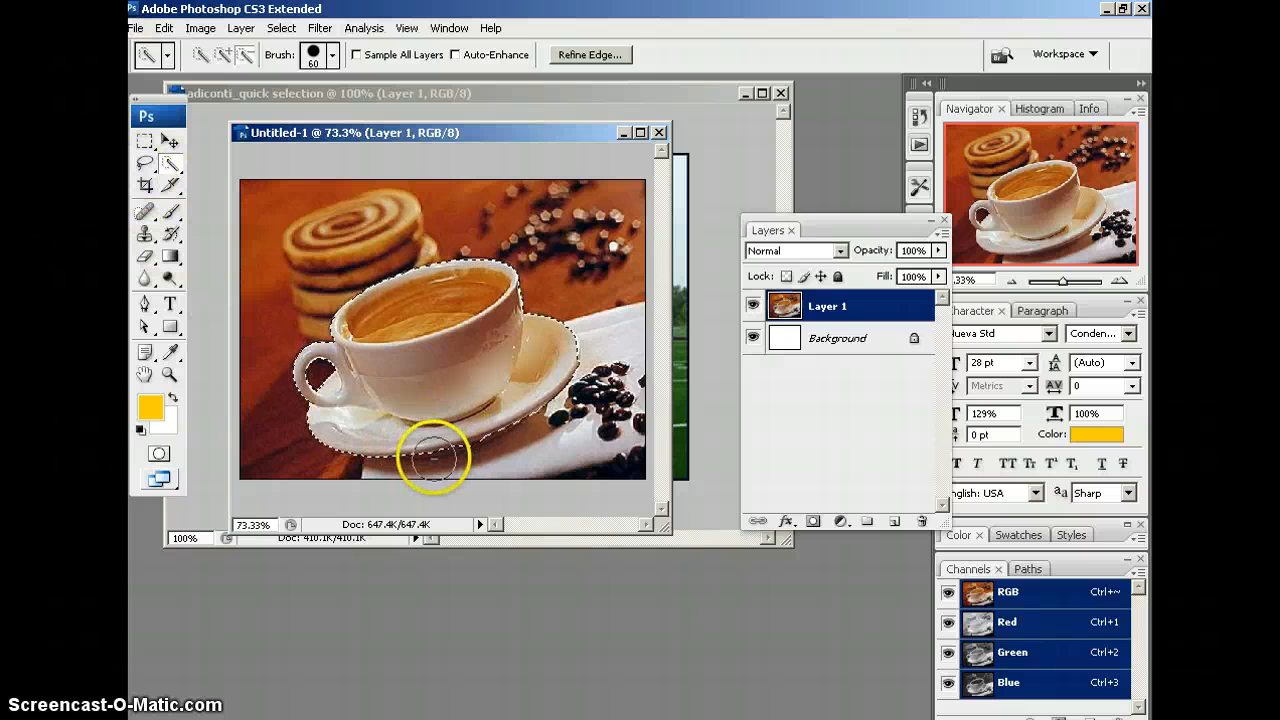
Refine the selection along the saucer's lower rim, adding the missed edge and subtracting the tablecloth beside it
{"action": "scroll", "coordinate": [432, 439], "scroll_direction": "up", "scroll_amount": 2}
{"action": "scroll", "coordinate": [421, 453], "scroll_direction": "up", "scroll_amount": 2}
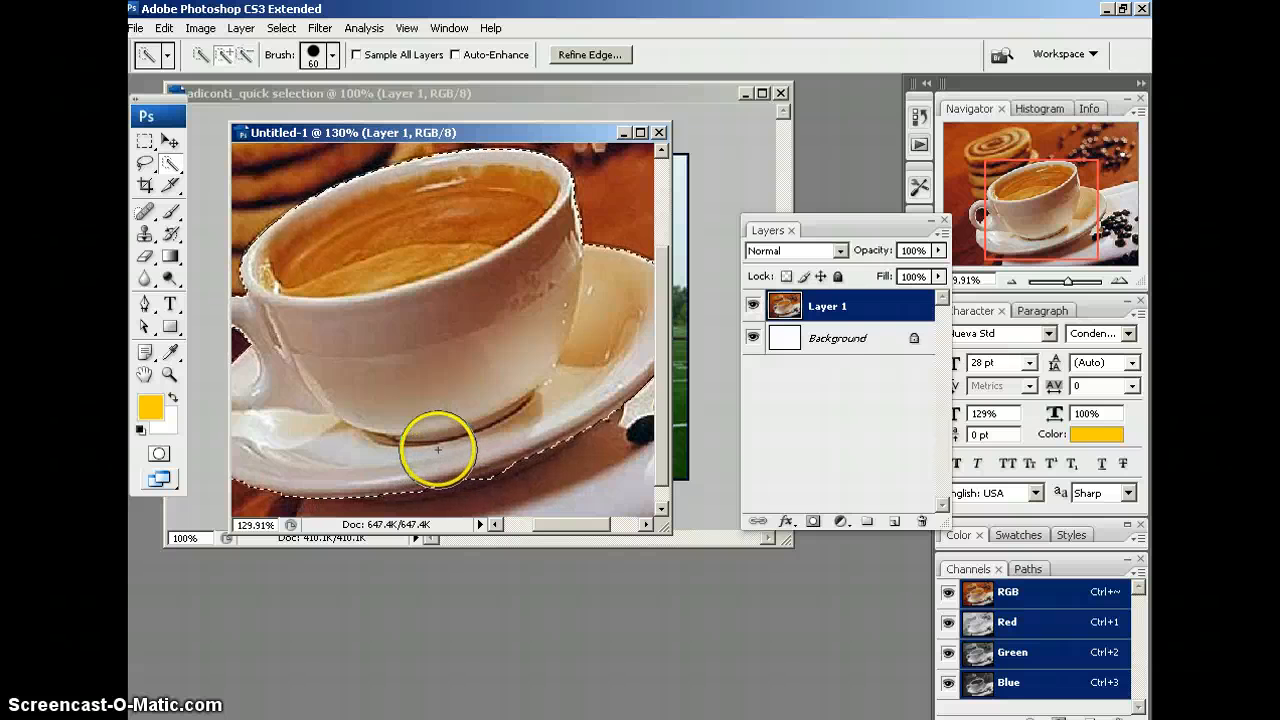
{"action": "left_click", "coordinate": [439, 452]}
{"action": "left_click", "coordinate": [395, 456]}
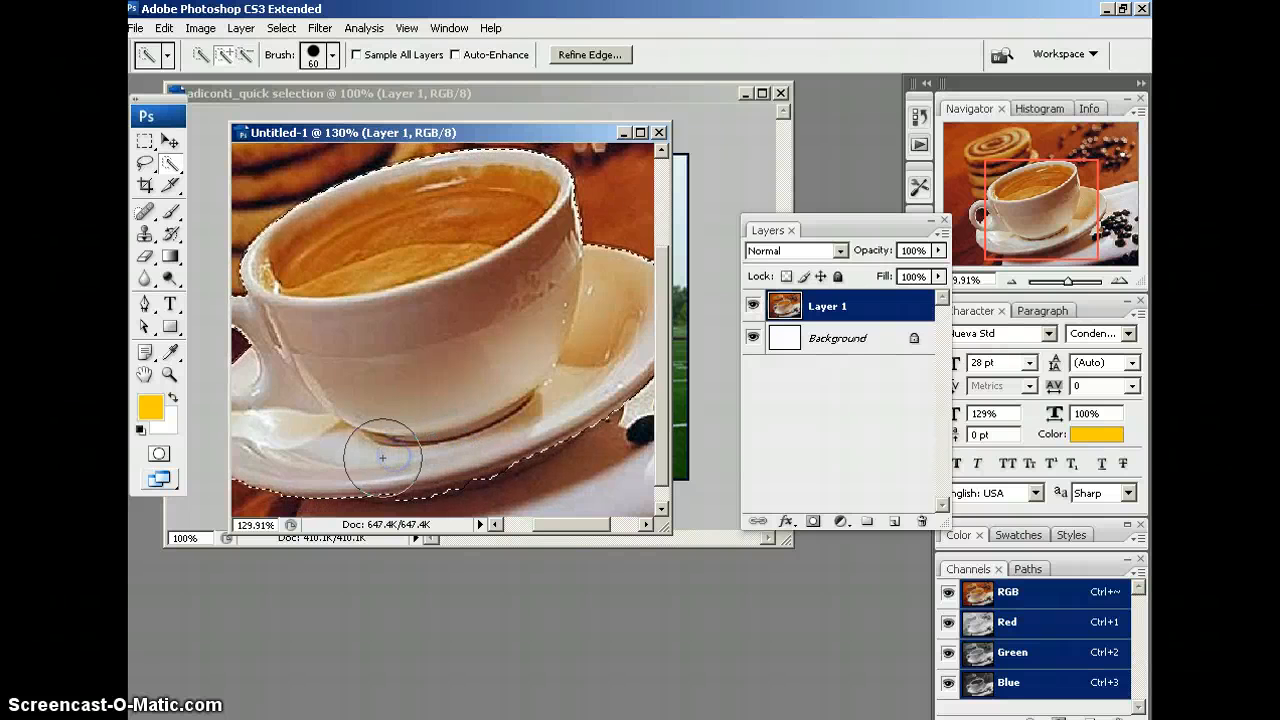
{"action": "left_click", "coordinate": [380, 459]}
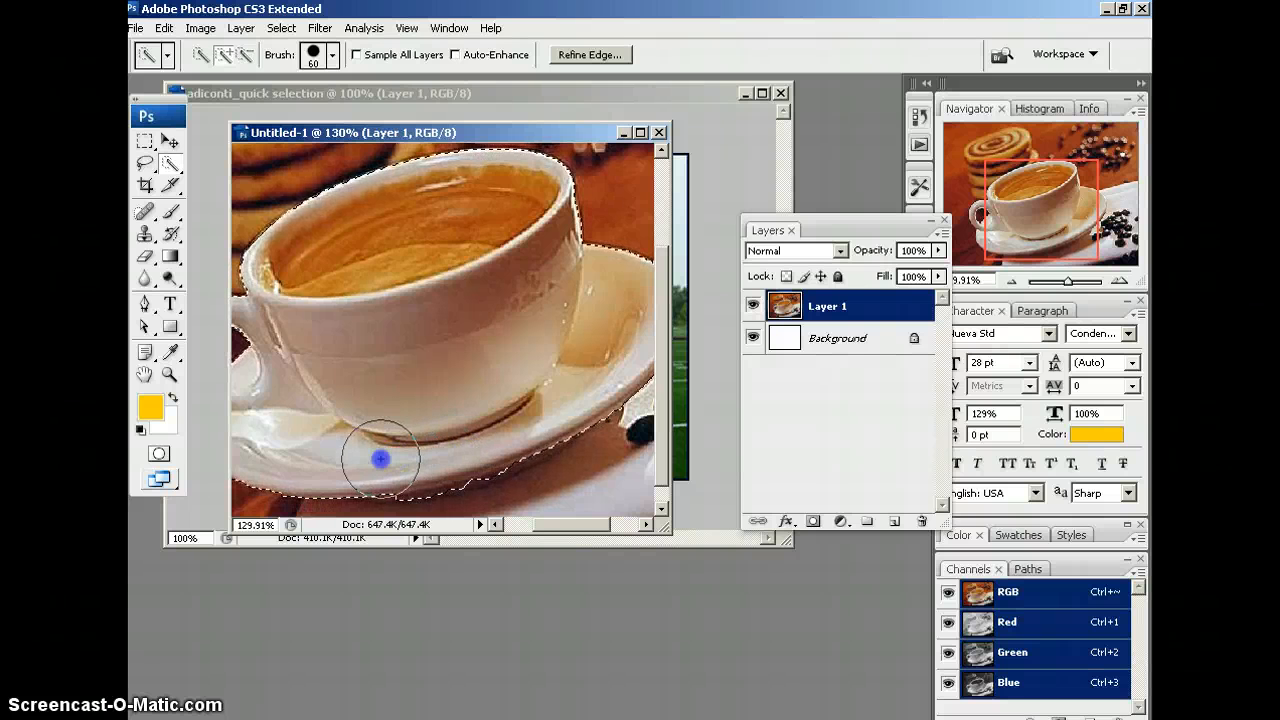
{"action": "left_click", "coordinate": [460, 446]}
{"action": "left_click", "coordinate": [511, 434]}
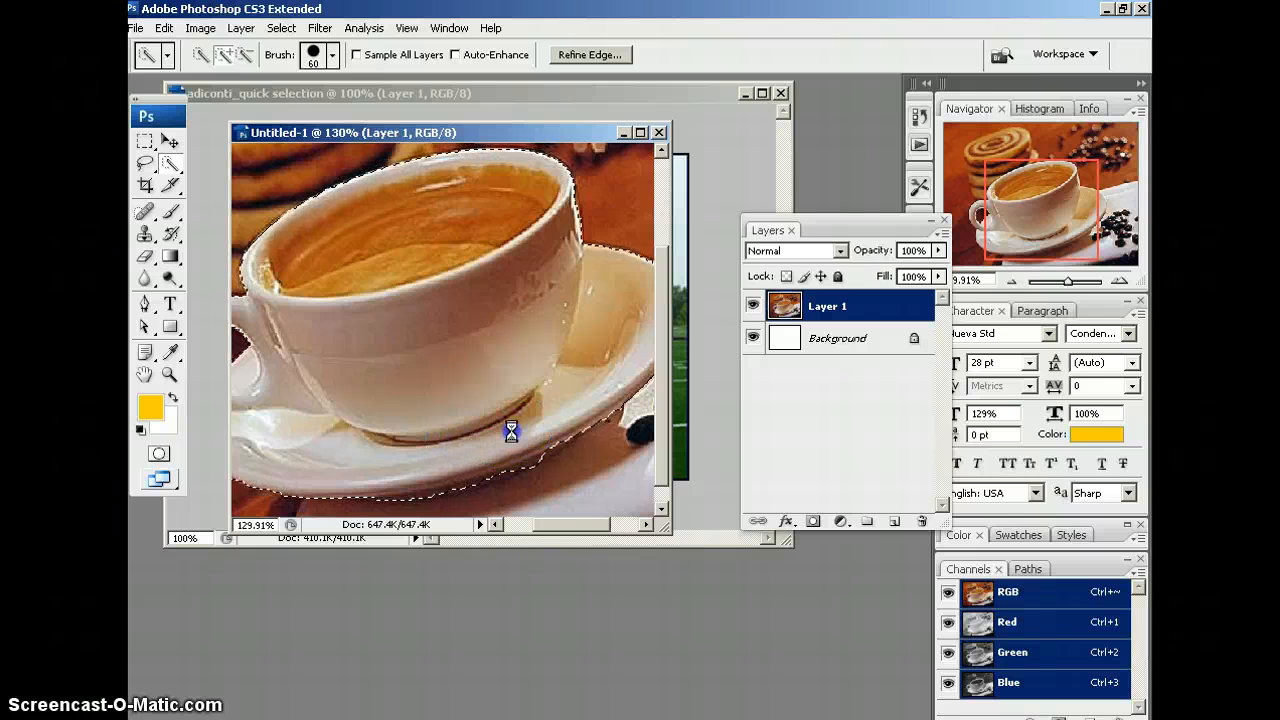
{"action": "left_click", "coordinate": [537, 416]}
{"action": "scroll", "coordinate": [503, 406], "scroll_direction": "down", "scroll_amount": 7}
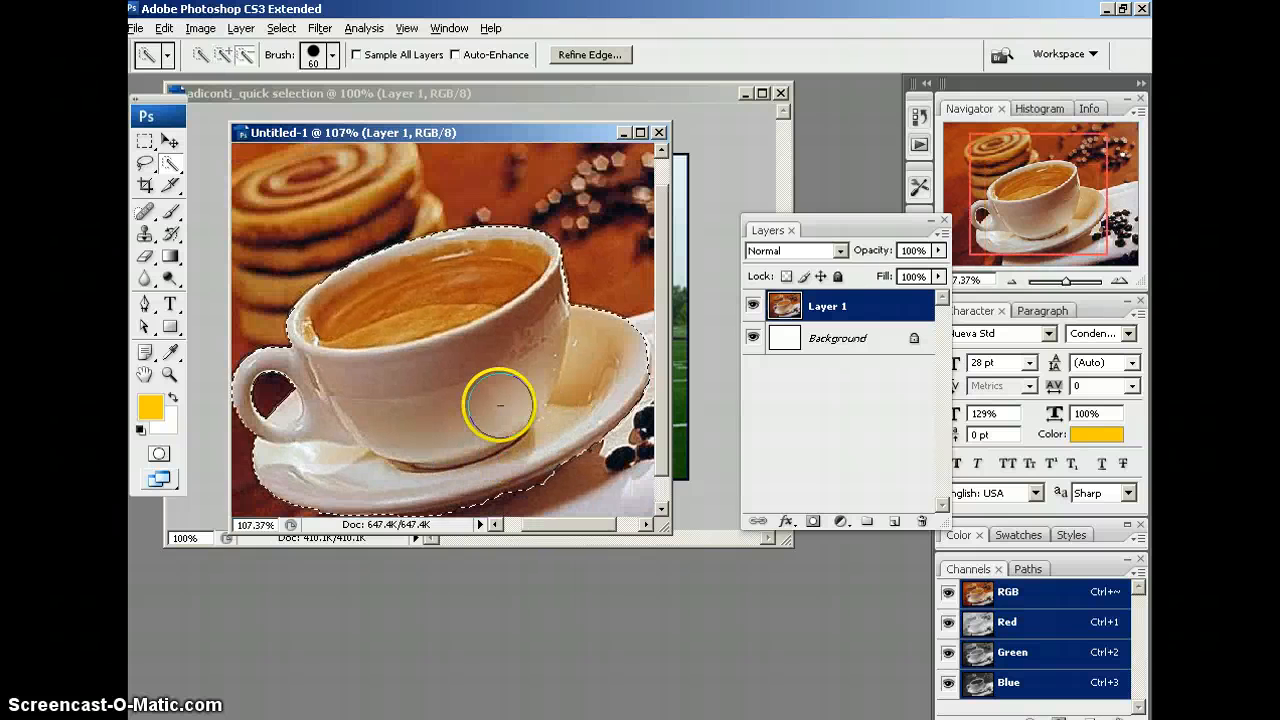
{"action": "scroll", "coordinate": [460, 428], "scroll_direction": "up", "scroll_amount": 2}
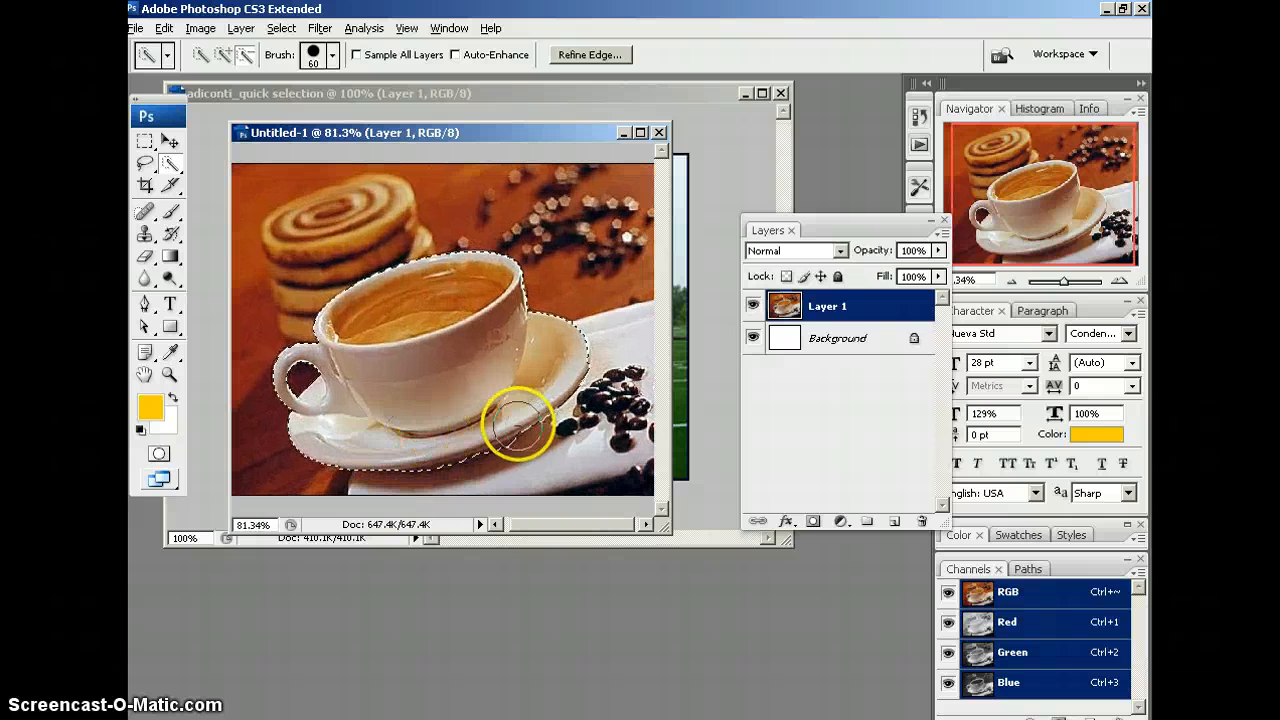
{"action": "left_click", "coordinate": [513, 470], "text": "alt"}
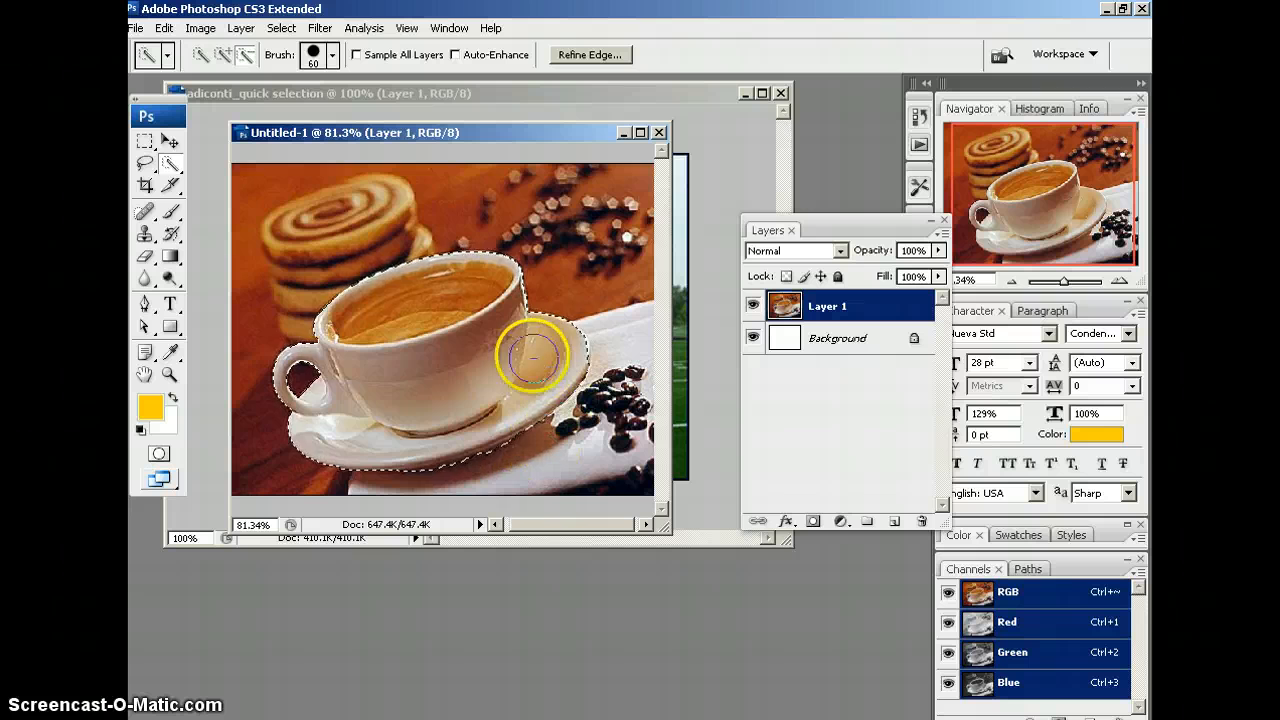
Move the coffee photo window aside, copy the selected cup and saucer into the football field document, and position the cutout there
{"action": "left_click_drag", "start_coordinate": [508, 134], "coordinate": [674, 281]}
{"action": "left_click", "coordinate": [168, 143]}
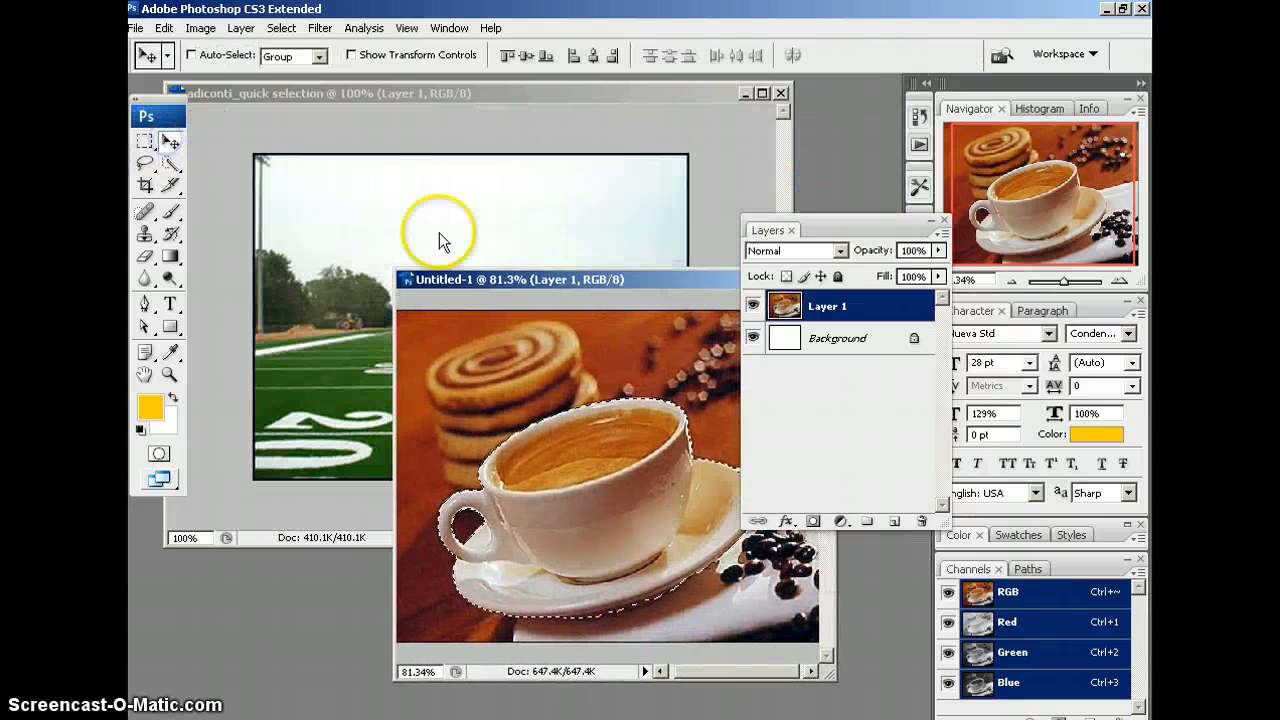
{"action": "left_click_drag", "start_coordinate": [610, 542], "coordinate": [328, 288]}
{"action": "left_click_drag", "start_coordinate": [343, 344], "coordinate": [517, 327]}
{"action": "left_click_drag", "start_coordinate": [509, 92], "coordinate": [505, 98]}
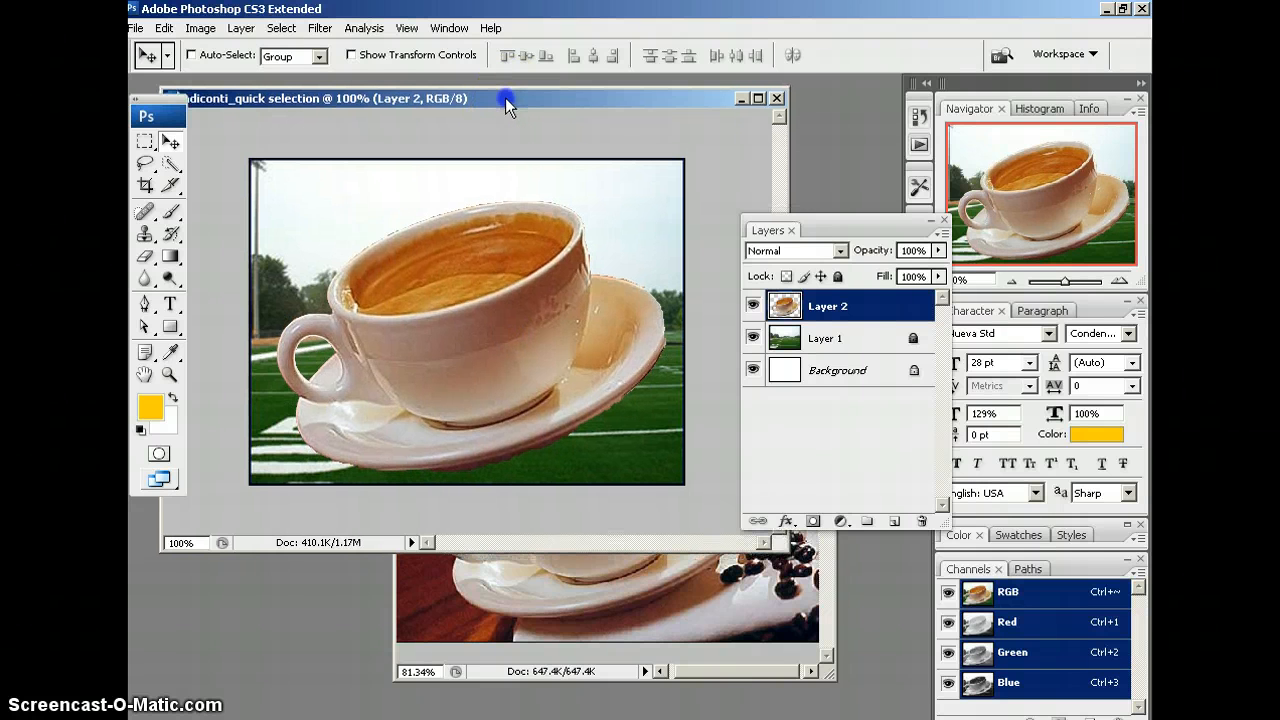
{"action": "left_click_drag", "start_coordinate": [508, 361], "coordinate": [521, 360]}
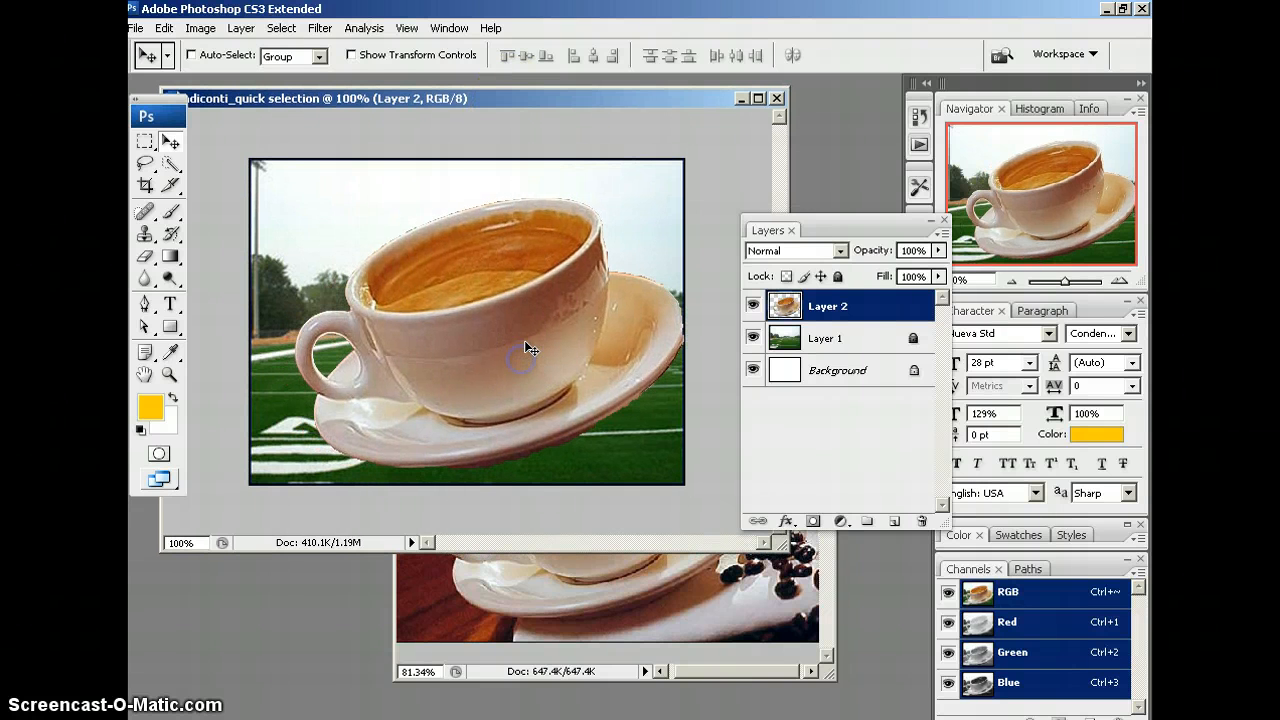
Scale the coffee cup layer down to 36% and place it on the grass at the field's lower right
{"action": "key", "text": "ctrl+t"}
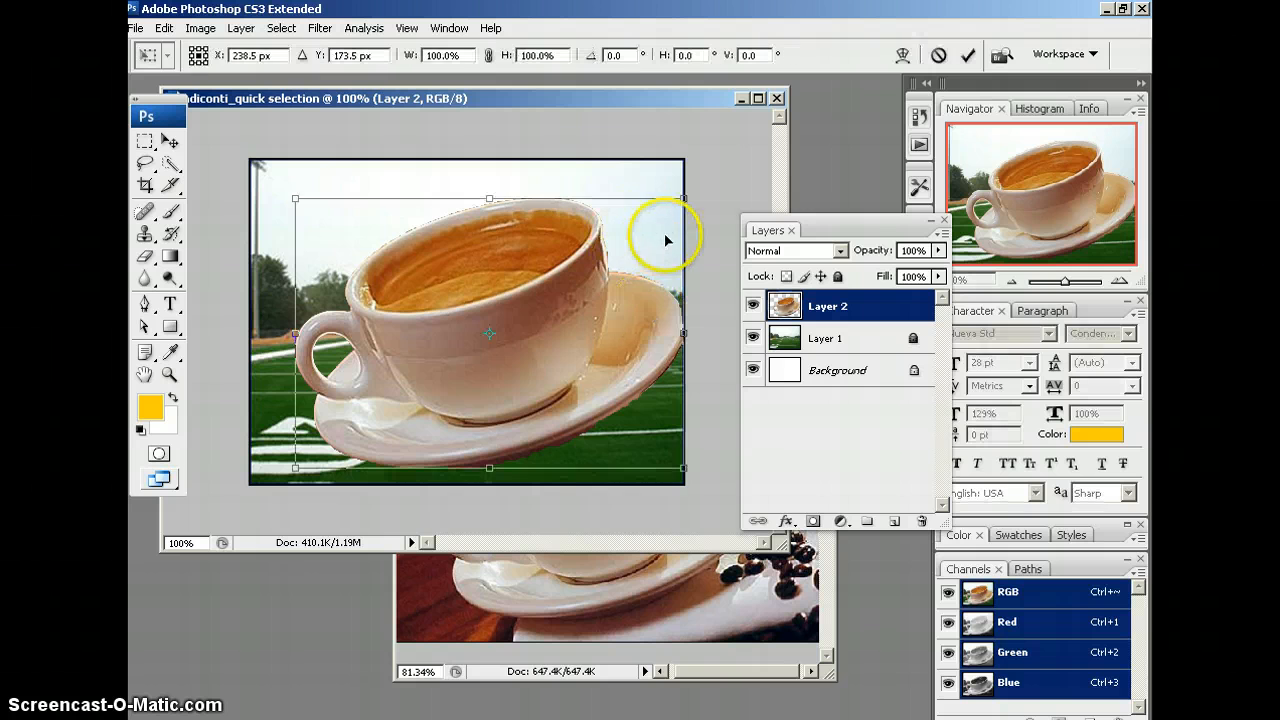
{"action": "left_click_drag", "start_coordinate": [684, 197], "coordinate": [431, 373]}
{"action": "left_click_drag", "start_coordinate": [390, 420], "coordinate": [555, 397]}
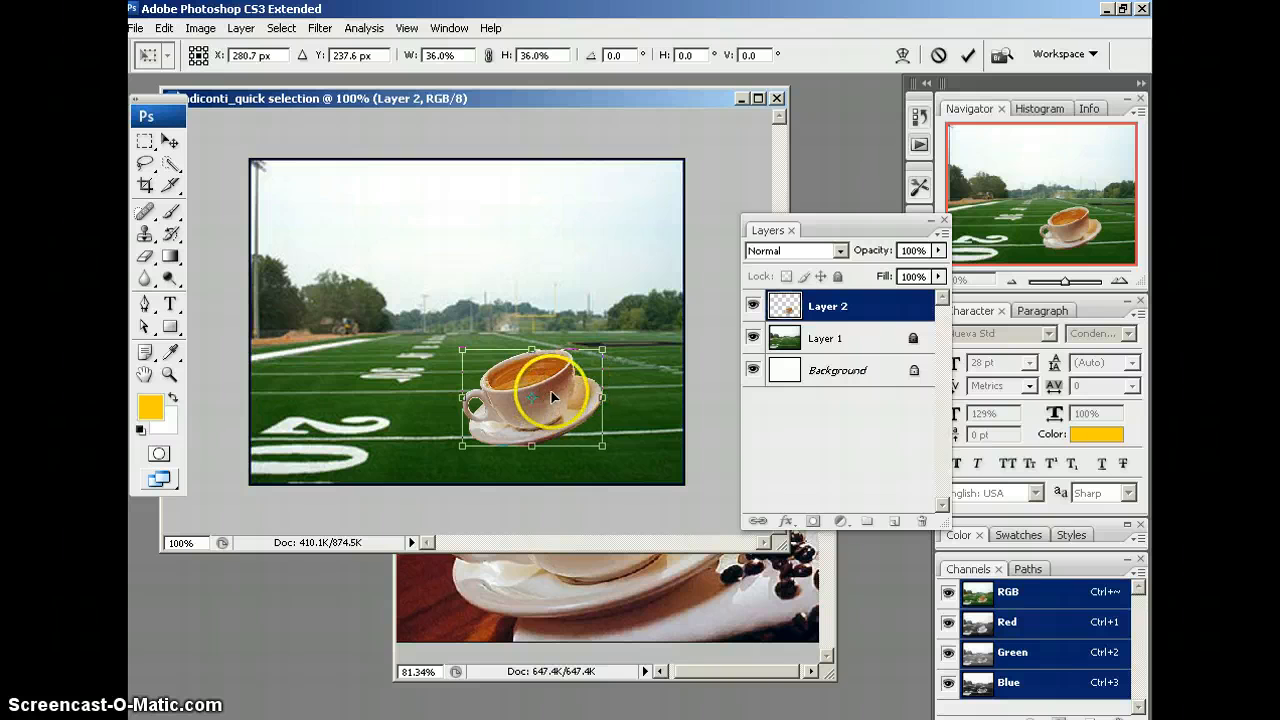
{"action": "key", "text": "Return"}
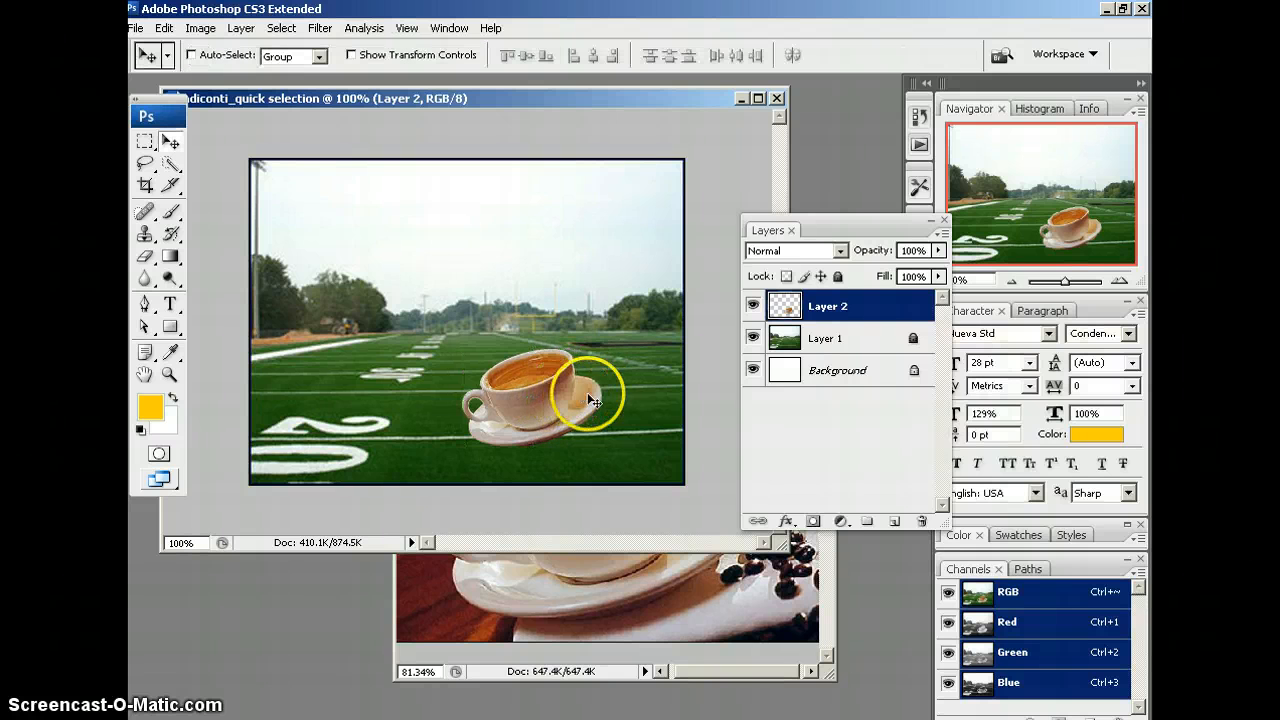
{"action": "left_click_drag", "start_coordinate": [563, 403], "coordinate": [612, 393]}
Dock the floating Layers panel with the collapsed panels, close the coffee cup document without saving, and expand the Layers panel
{"action": "left_click_drag", "start_coordinate": [830, 230], "coordinate": [922, 225]}
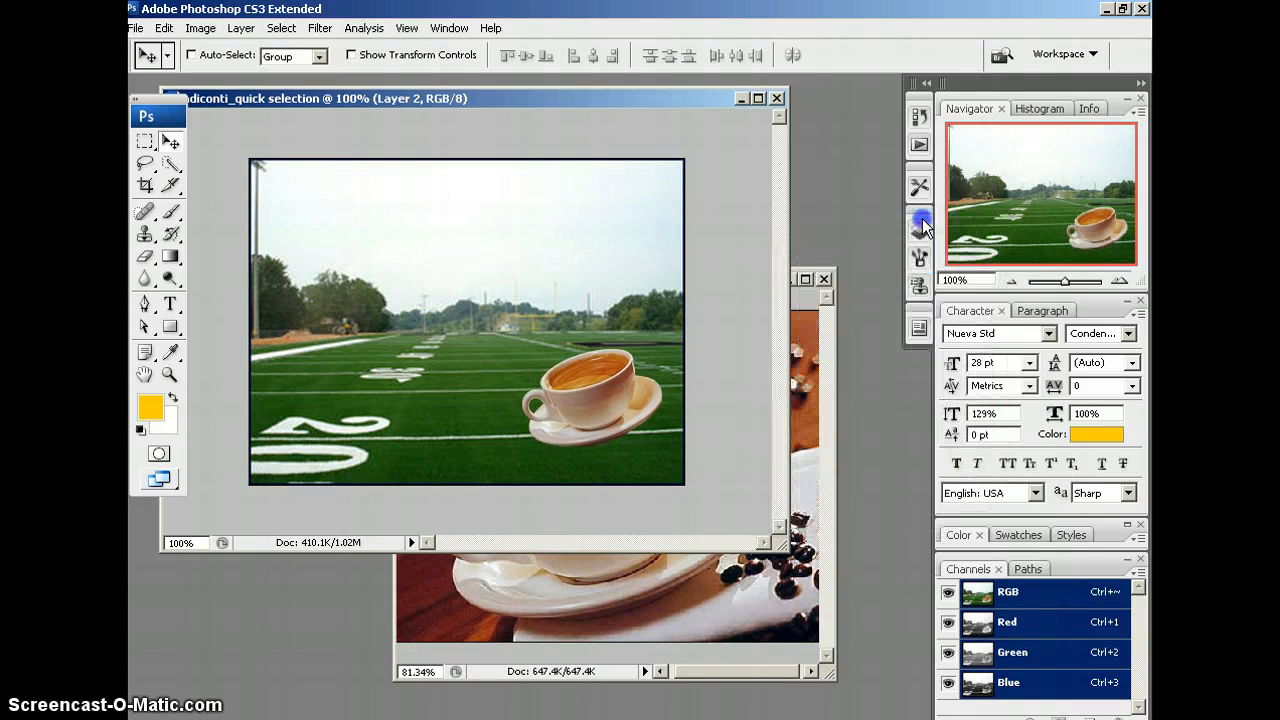
{"action": "left_click", "coordinate": [825, 315]}
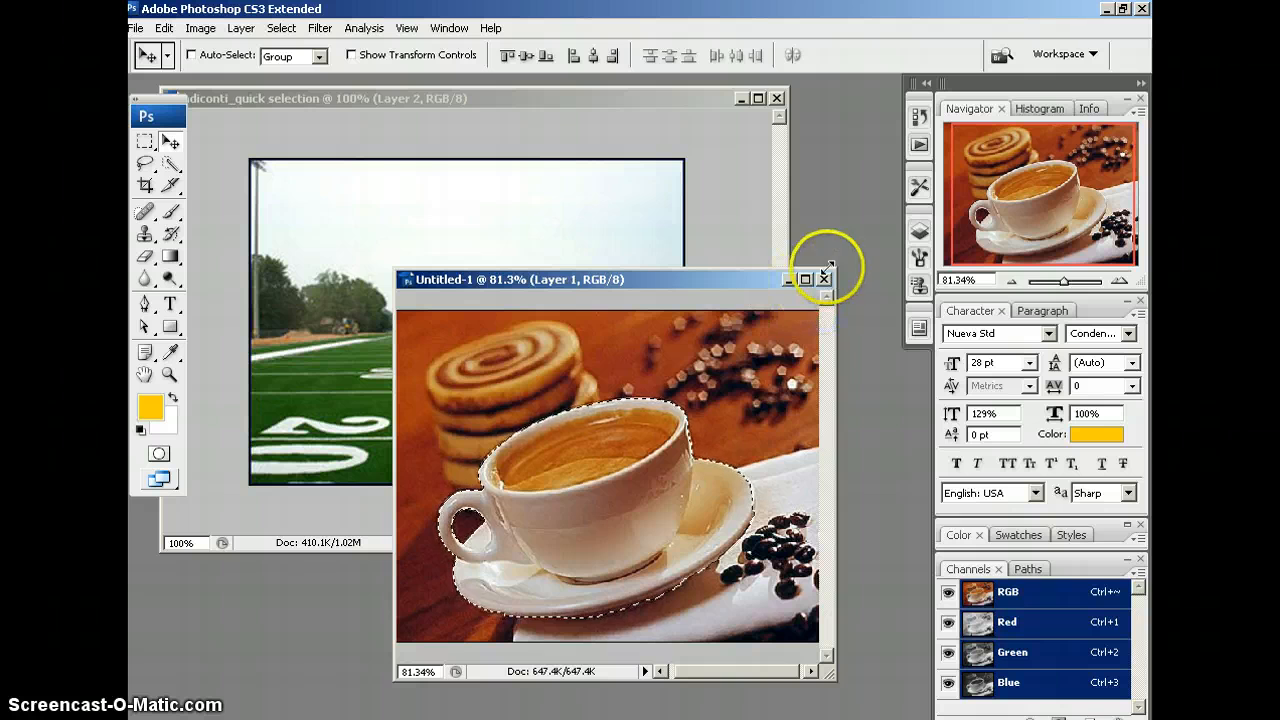
{"action": "left_click", "coordinate": [825, 281]}
{"action": "left_click", "coordinate": [631, 294]}
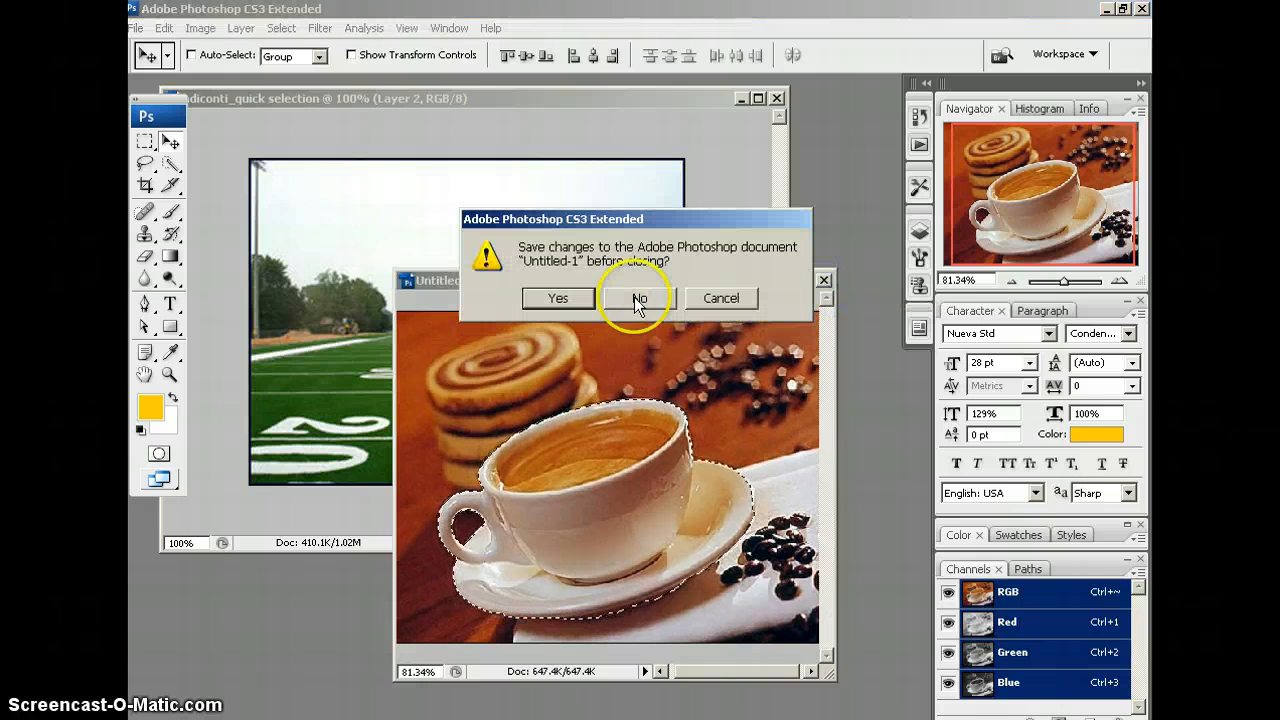
{"action": "left_click", "coordinate": [1050, 314]}
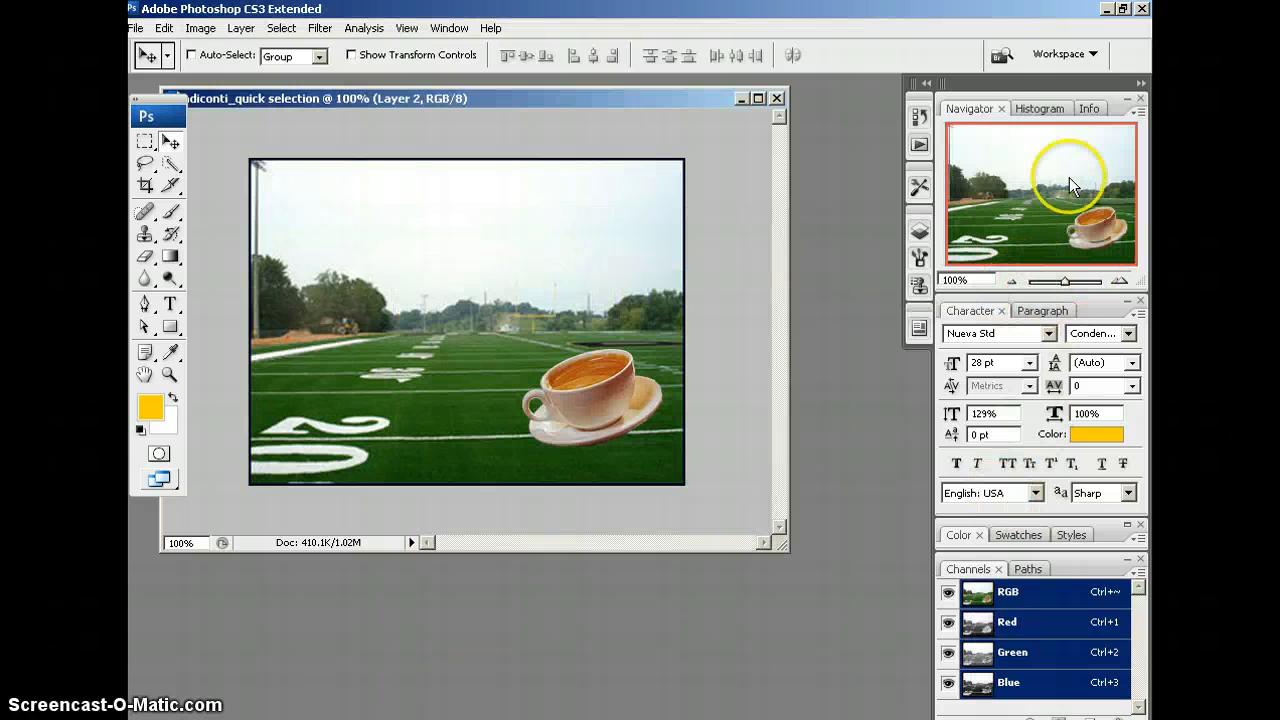
{"action": "left_click", "coordinate": [920, 231]}
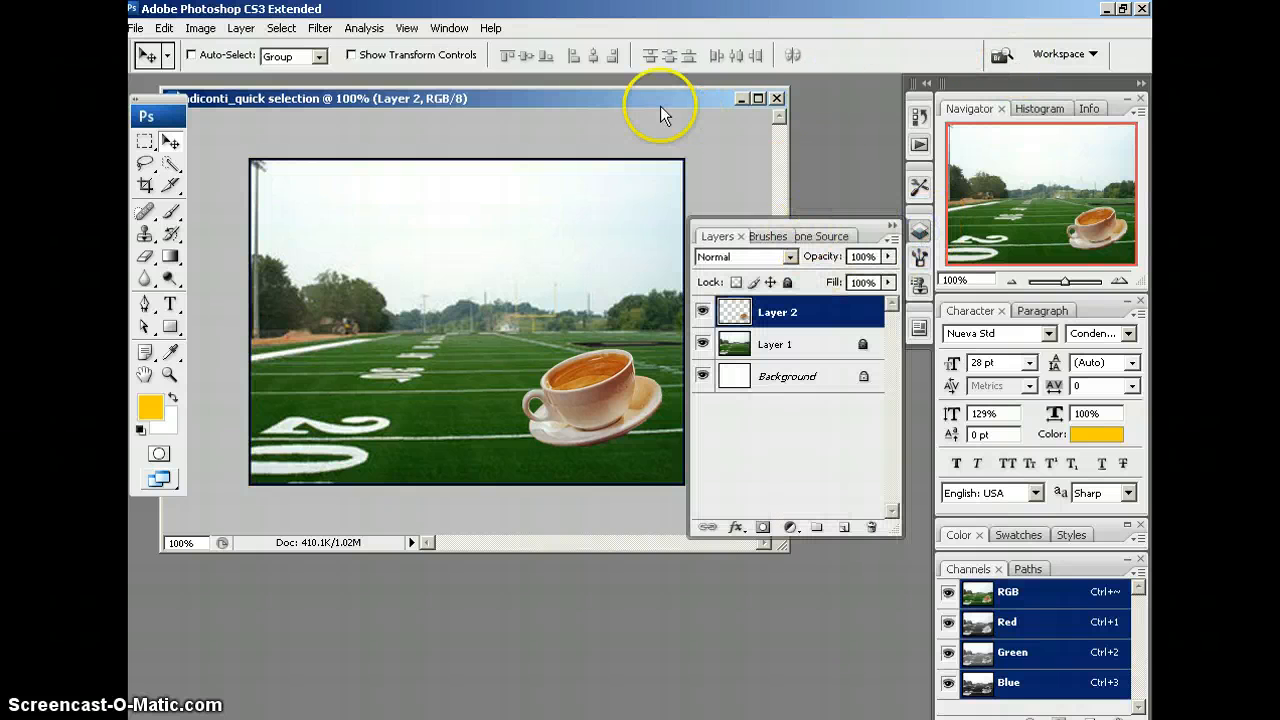
Shrink the coffee cup much further and place it by the distant yard numbers on the field's left side
{"action": "mouse_move", "coordinate": [600, 396]}
{"action": "left_mouse_down"}
{"action": "mouse_move", "coordinate": [590, 411]}
{"action": "mouse_move", "coordinate": [577, 395]}
{"action": "left_mouse_up"}
{"action": "key", "text": "ctrl+t"}
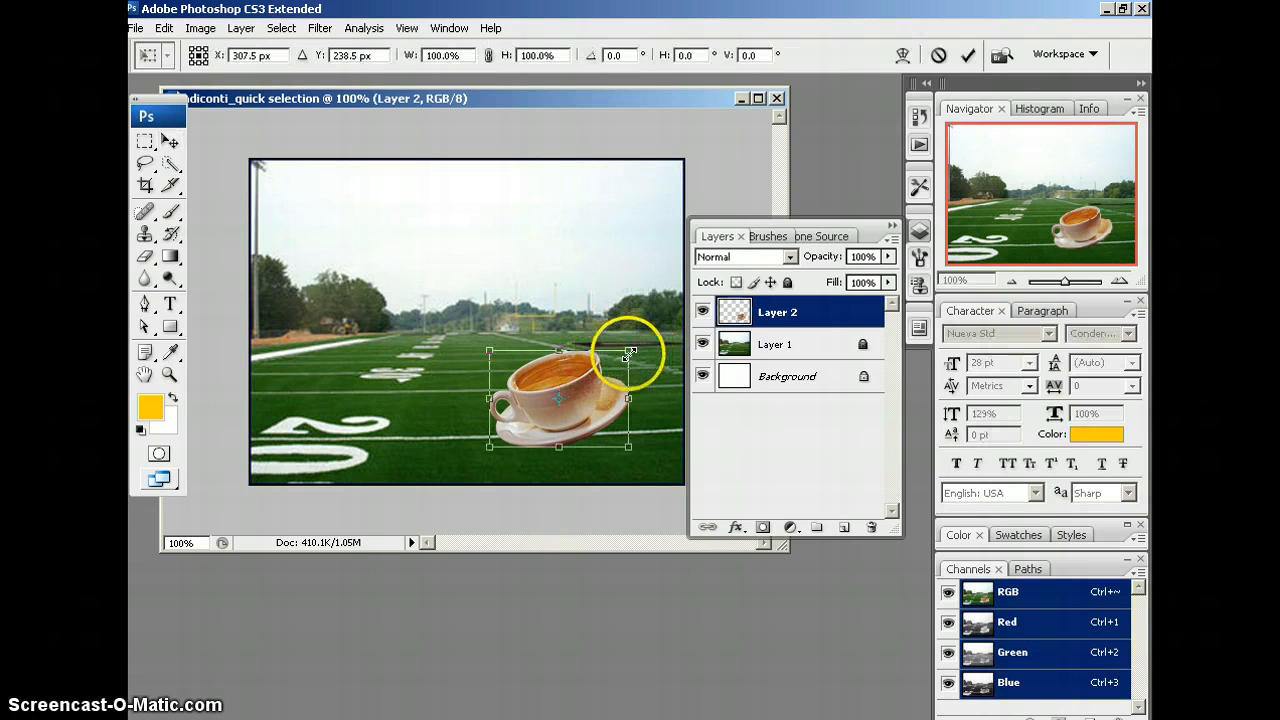
{"action": "left_click_drag", "start_coordinate": [627, 352], "coordinate": [415, 334]}
{"action": "key", "text": "Return"}
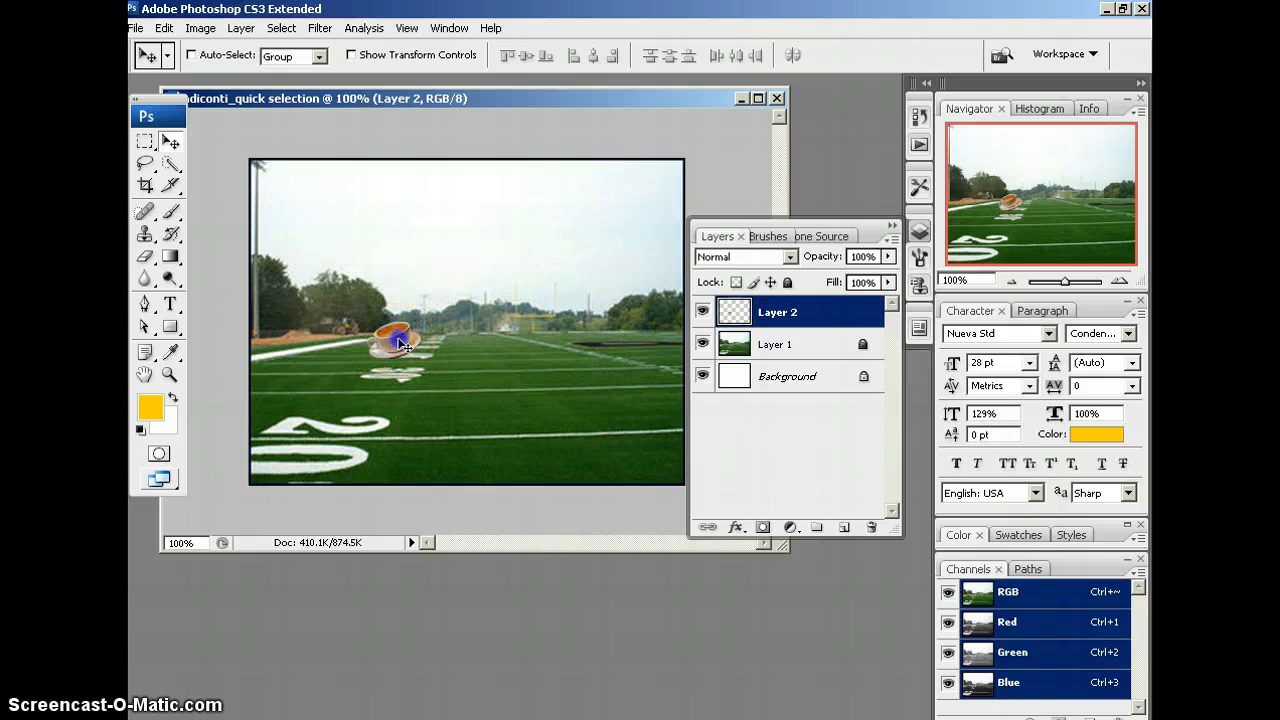
Enlarge the small coffee cup with Free Transform so it rises above the field's horizon
{"action": "key", "text": "ctrl+t"}
{"action": "left_click_drag", "start_coordinate": [425, 328], "coordinate": [490, 280]}
{"action": "key", "text": "Return"}
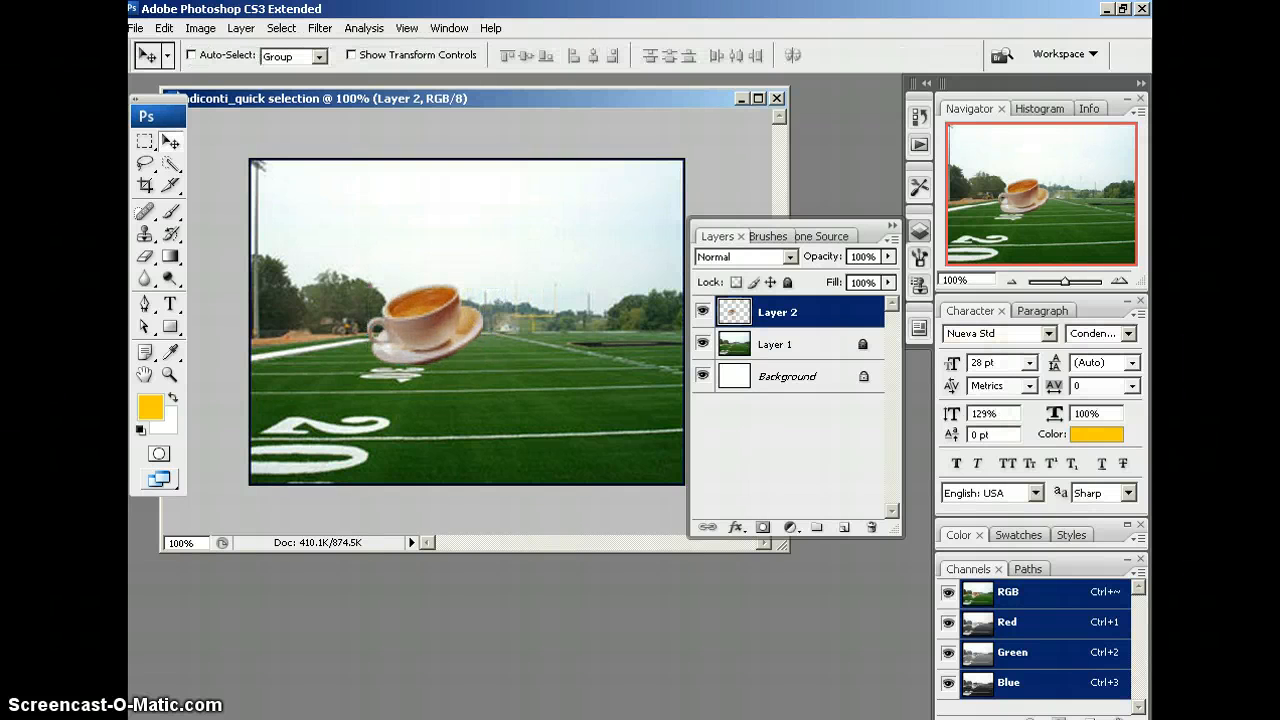
Switch to Internet Explorer and open the bookmarked Google search for the Photoshop class website
{"action": "key", "text": "alt+Tab"}
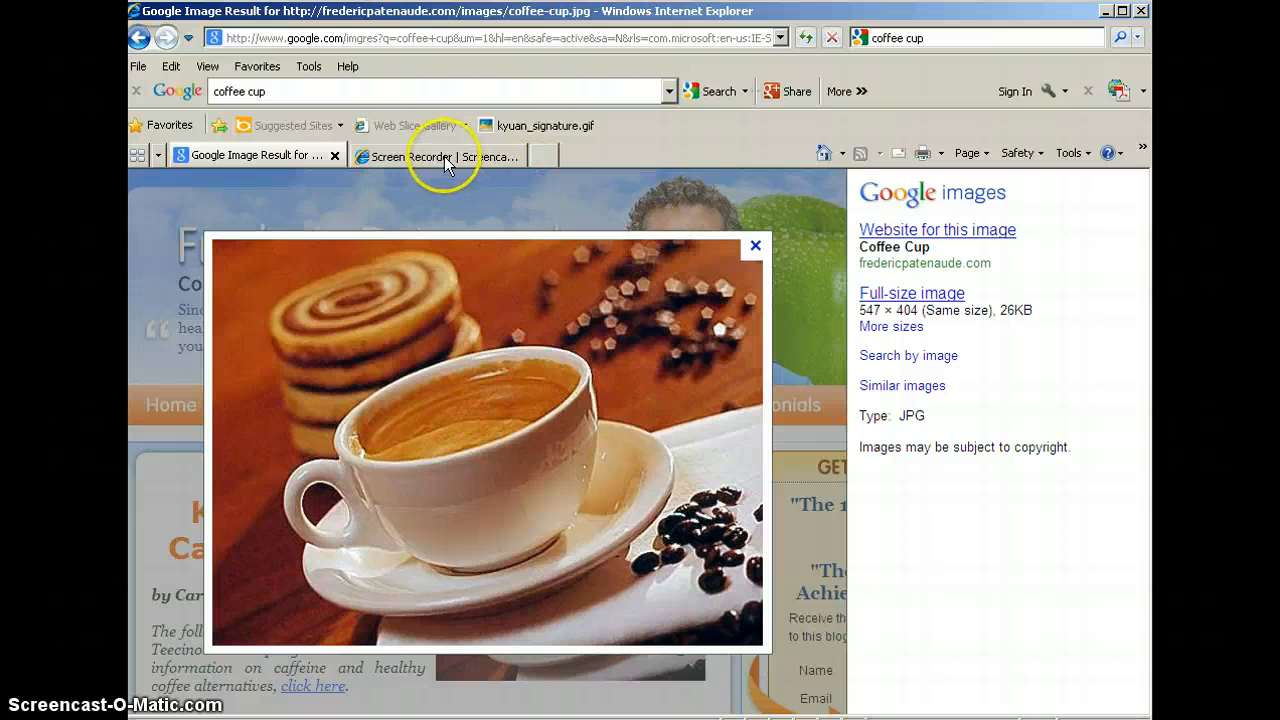
{"action": "left_click", "coordinate": [436, 156]}
{"action": "left_click", "coordinate": [255, 160]}
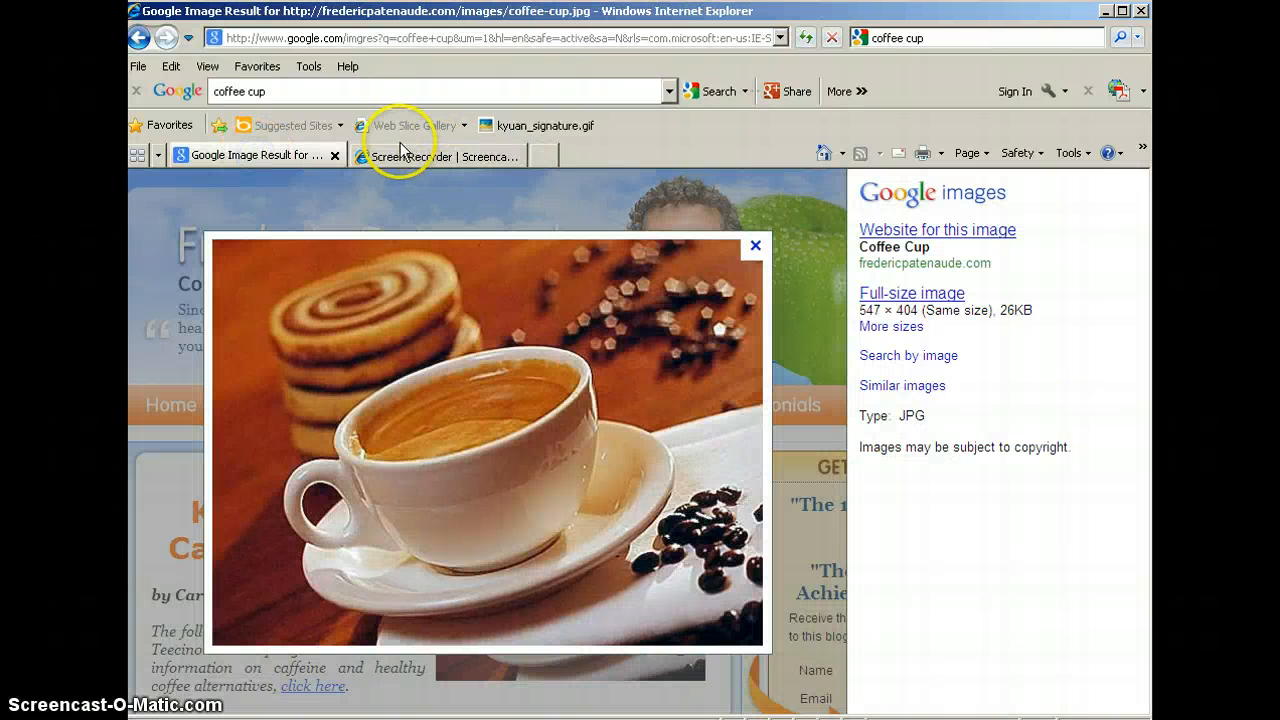
{"action": "left_click", "coordinate": [257, 68]}
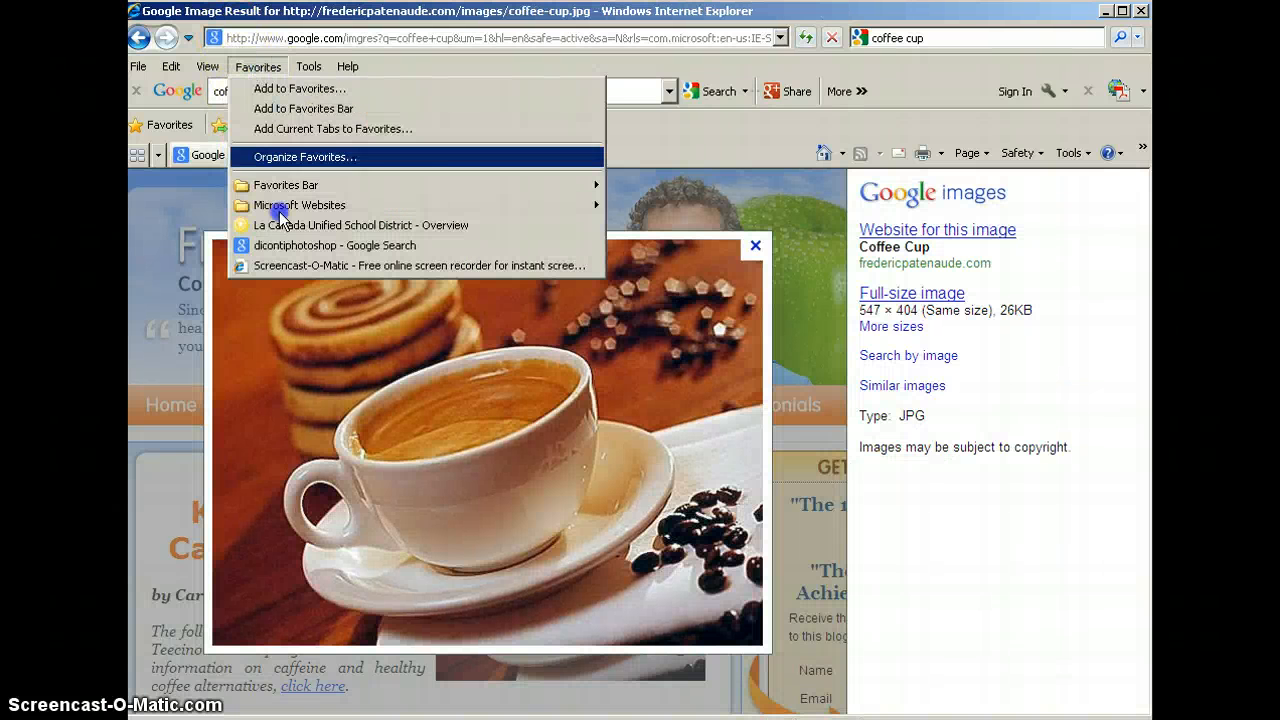
{"action": "left_click", "coordinate": [268, 247]}
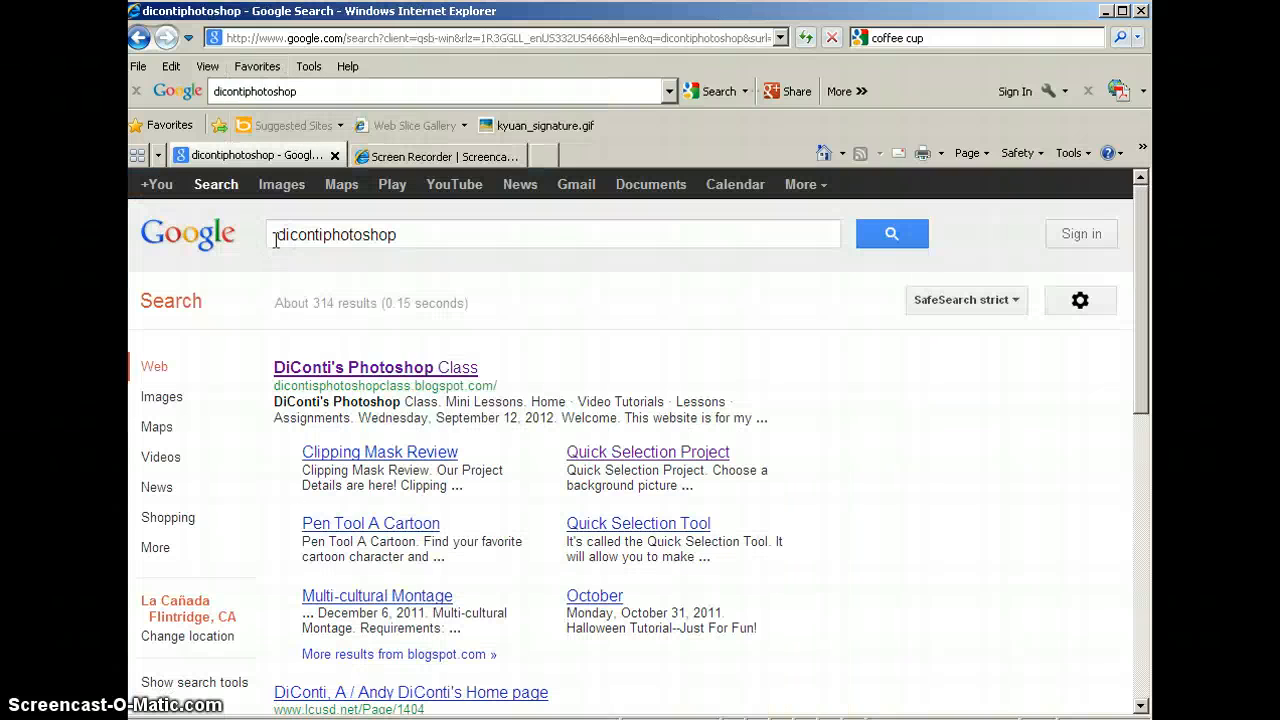
Open the Photoshop class website from the search results and go to its Quick Selection Project assignment page
{"action": "left_click", "coordinate": [401, 370]}
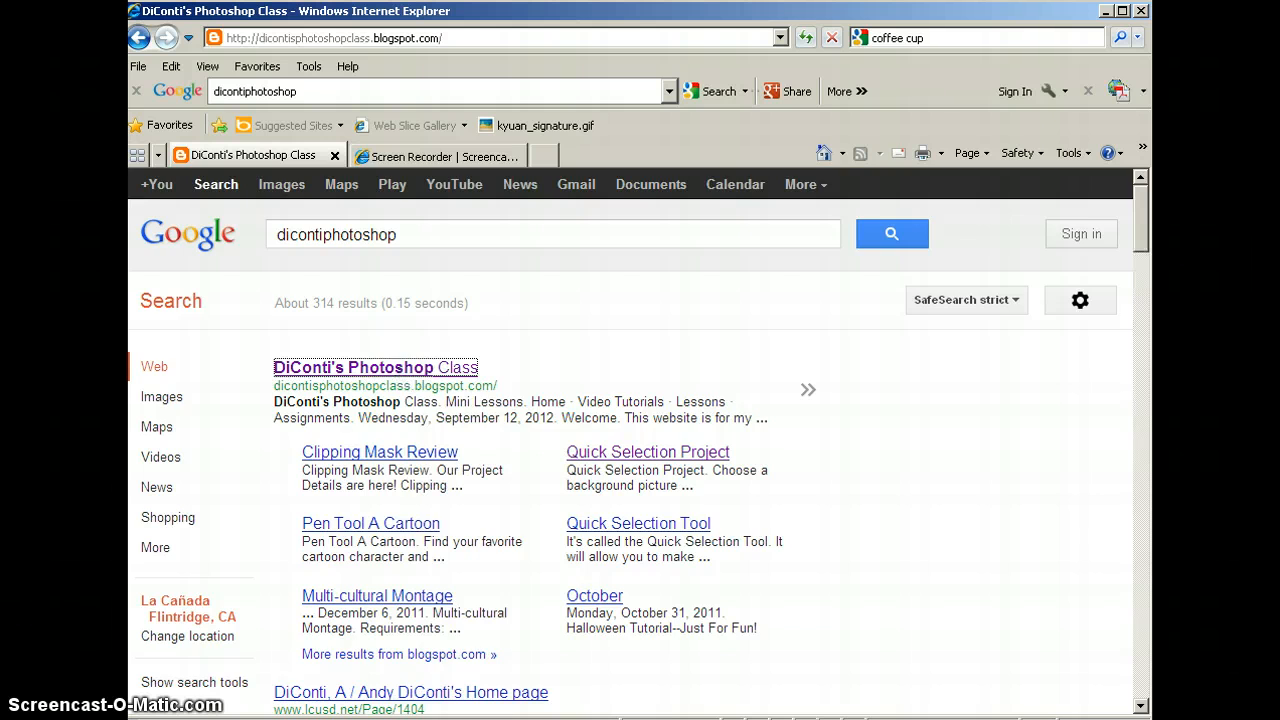
{"action": "scroll", "coordinate": [583, 415], "scroll_direction": "down", "scroll_amount": 1}
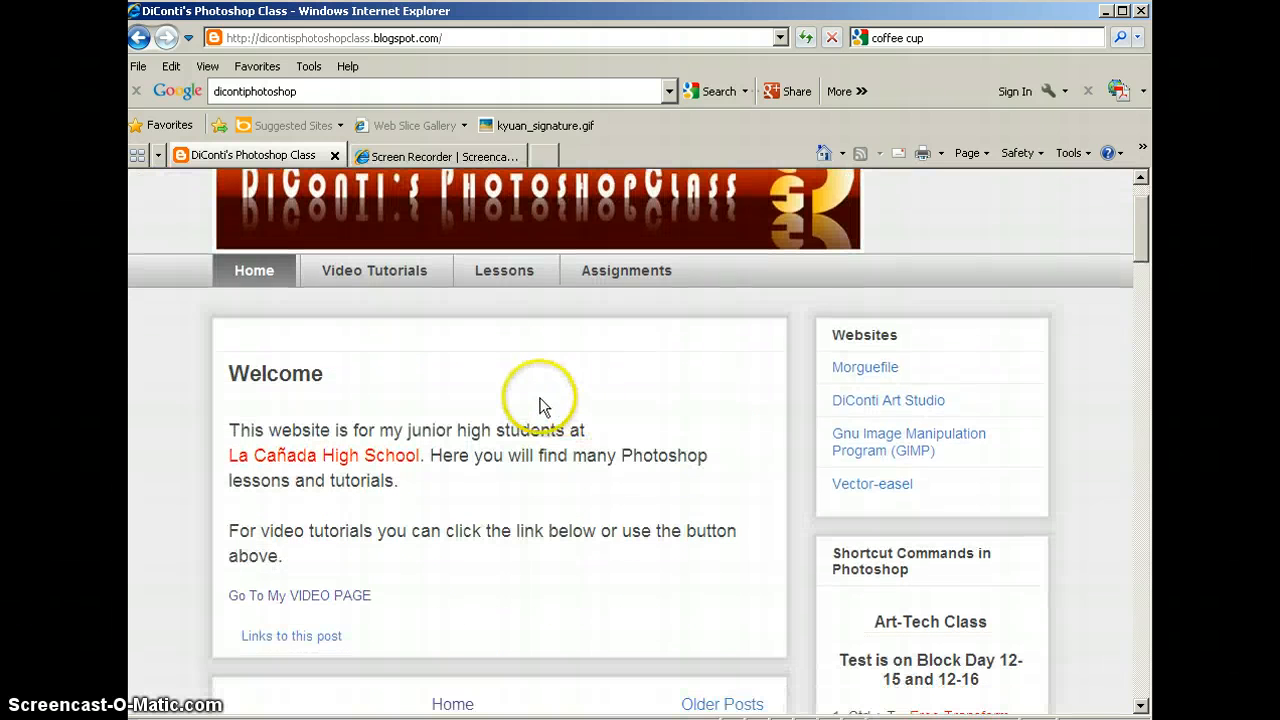
{"action": "left_click", "coordinate": [636, 278]}
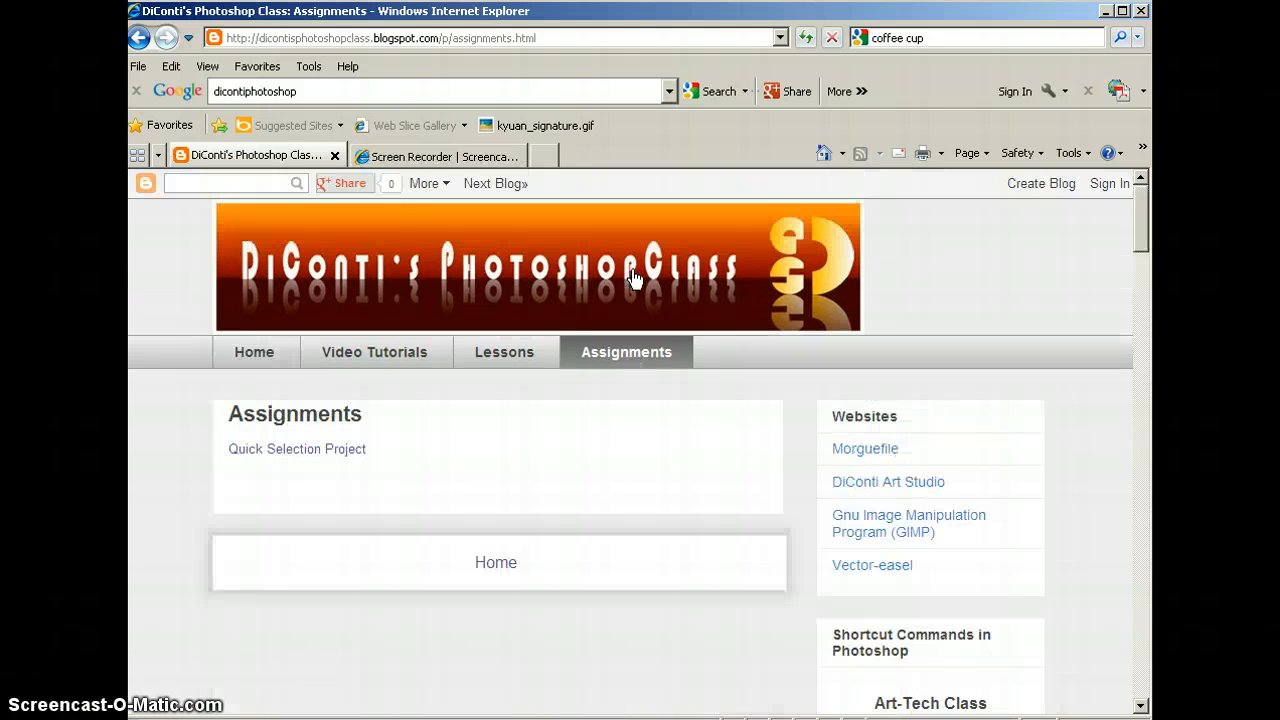
{"action": "left_click", "coordinate": [318, 450]}
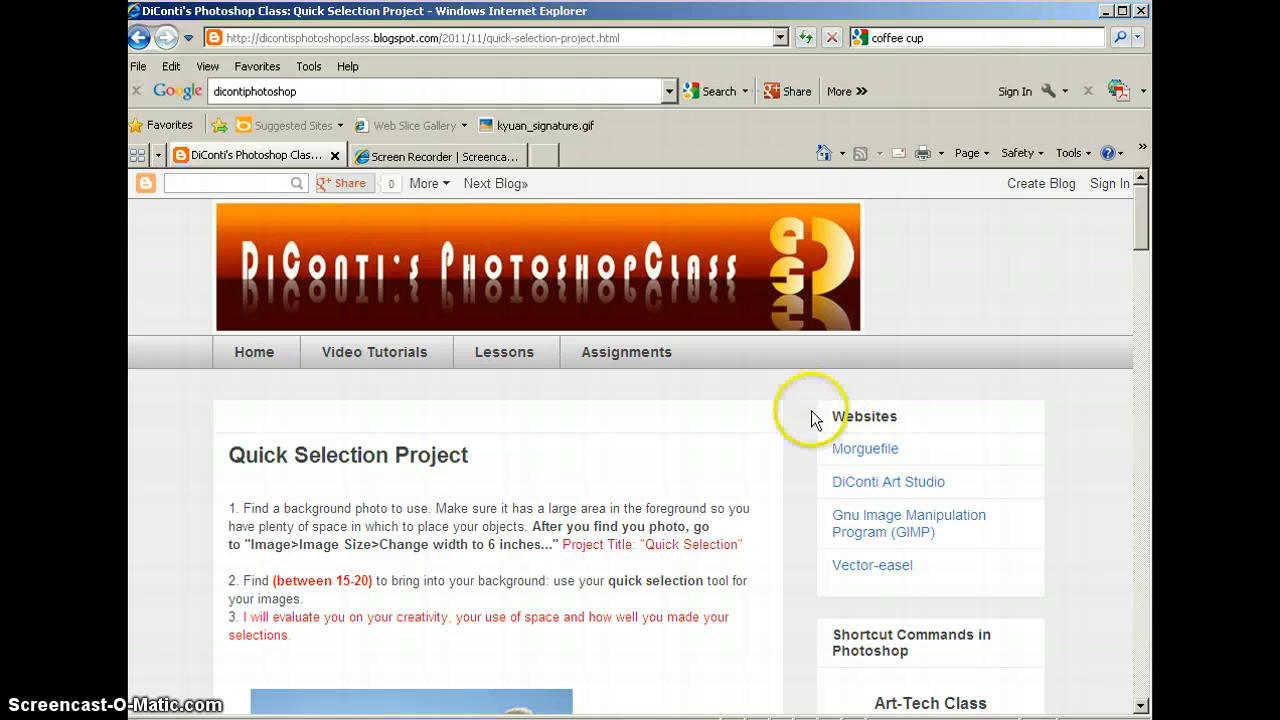
Examine the assignment's example collage and Salvador Dali section, viewing The Persistence of Memory enlarged and closing it again
{"action": "scroll", "coordinate": [801, 420], "scroll_direction": "down", "scroll_amount": 4}
{"action": "scroll", "coordinate": [801, 420], "scroll_direction": "down", "scroll_amount": 3}
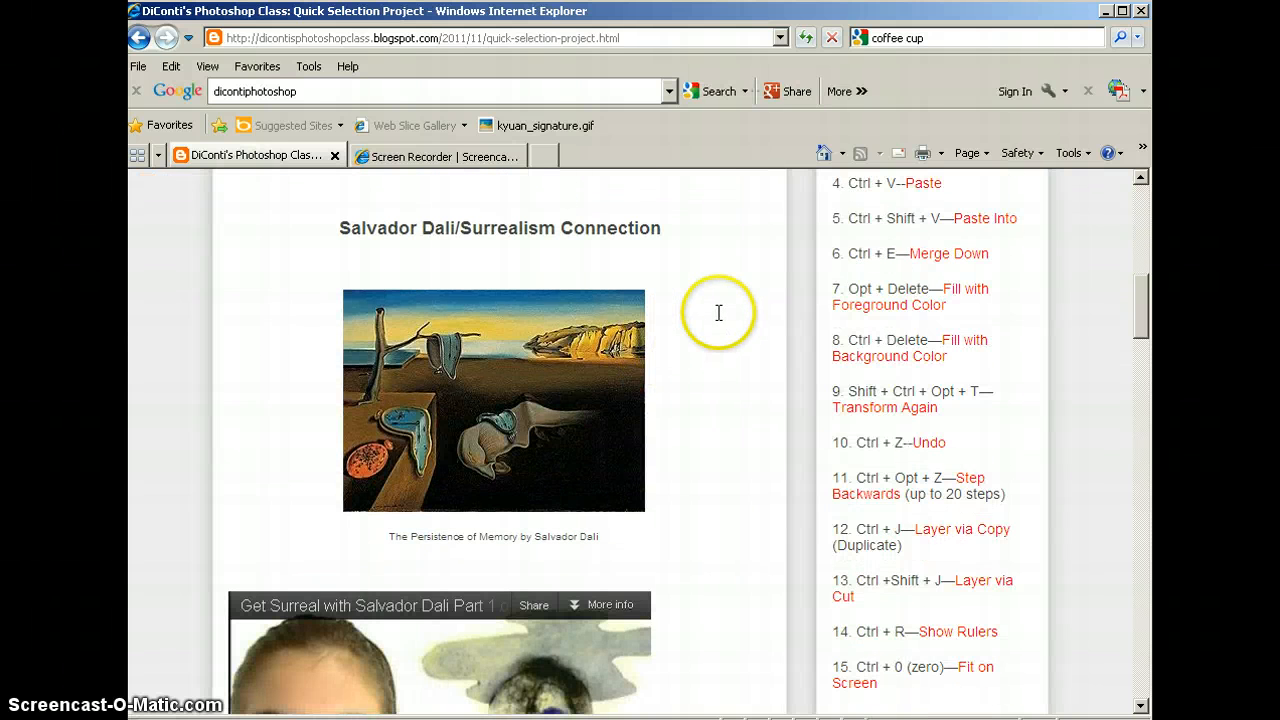
{"action": "scroll", "coordinate": [720, 309], "scroll_direction": "down", "scroll_amount": 1}
{"action": "left_click", "coordinate": [562, 312]}
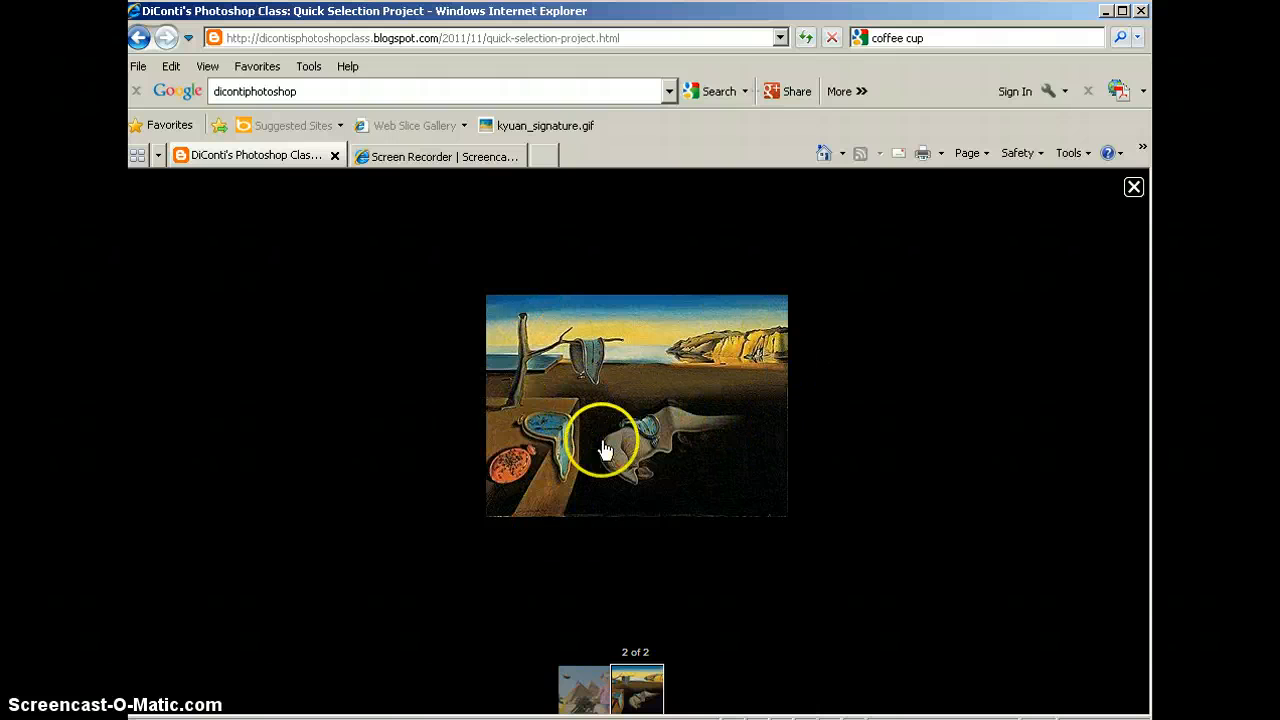
{"action": "left_click", "coordinate": [1134, 190]}
{"action": "scroll", "coordinate": [720, 386], "scroll_direction": "down", "scroll_amount": 2}
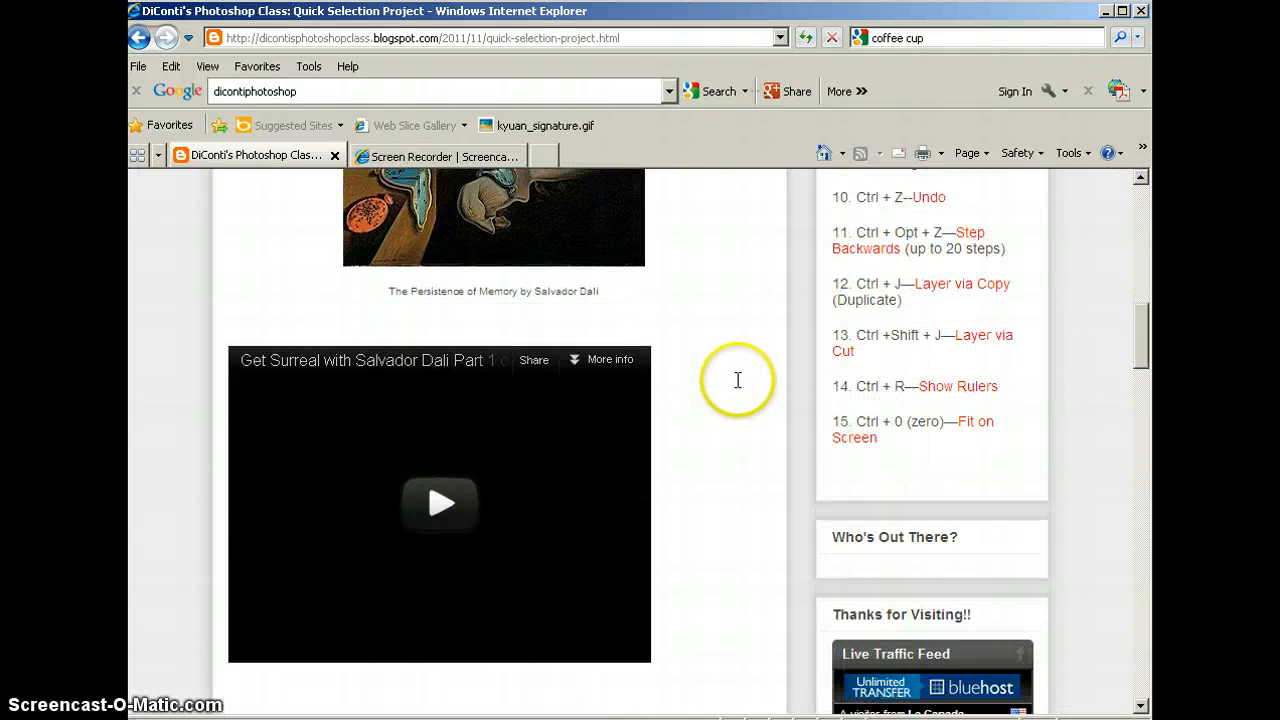
{"action": "scroll", "coordinate": [737, 380], "scroll_direction": "up", "scroll_amount": 1}
{"action": "scroll", "coordinate": [737, 380], "scroll_direction": "up", "scroll_amount": 4}
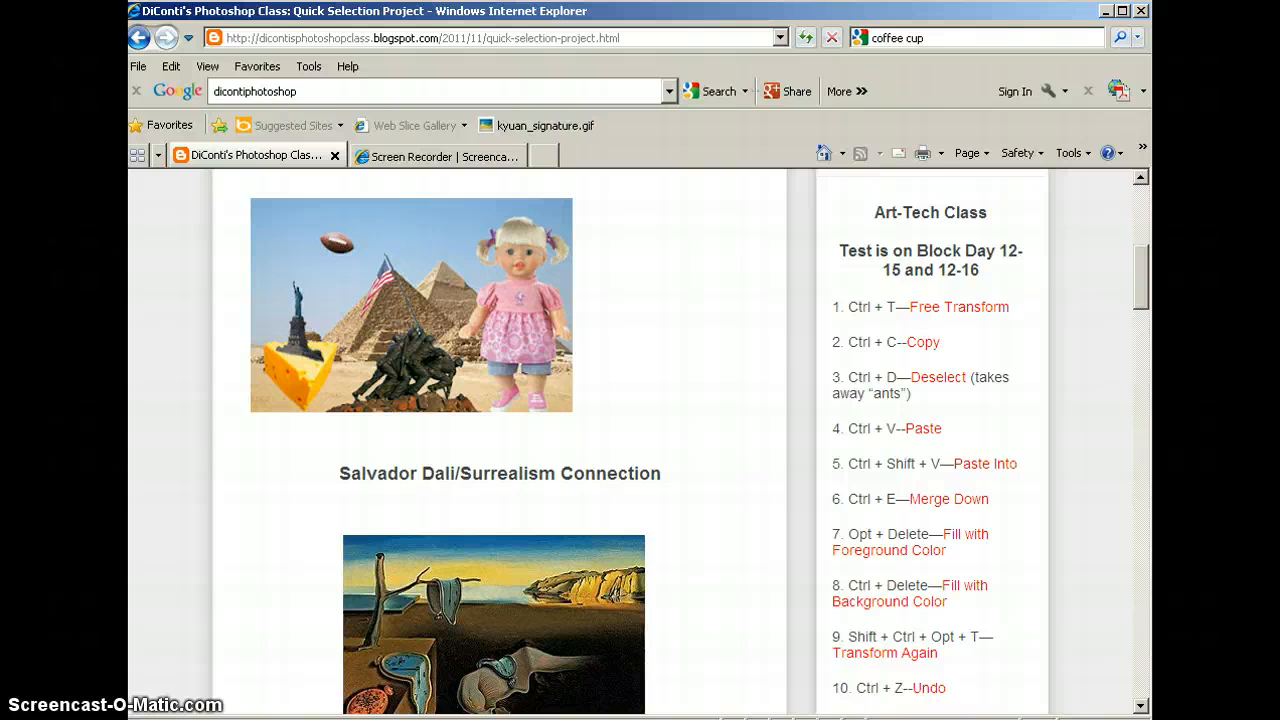
Switch to Photoshop, reposition the football field document and Layers panel, and narrow the document window so it clears the tools
{"action": "key", "text": "alt+Tab"}
{"action": "left_click_drag", "start_coordinate": [604, 108], "coordinate": [630, 126]}
{"action": "left_click_drag", "start_coordinate": [737, 229], "coordinate": [791, 207]}
{"action": "left_click_drag", "start_coordinate": [674, 120], "coordinate": [649, 112]}
{"action": "left_click", "coordinate": [191, 592]}
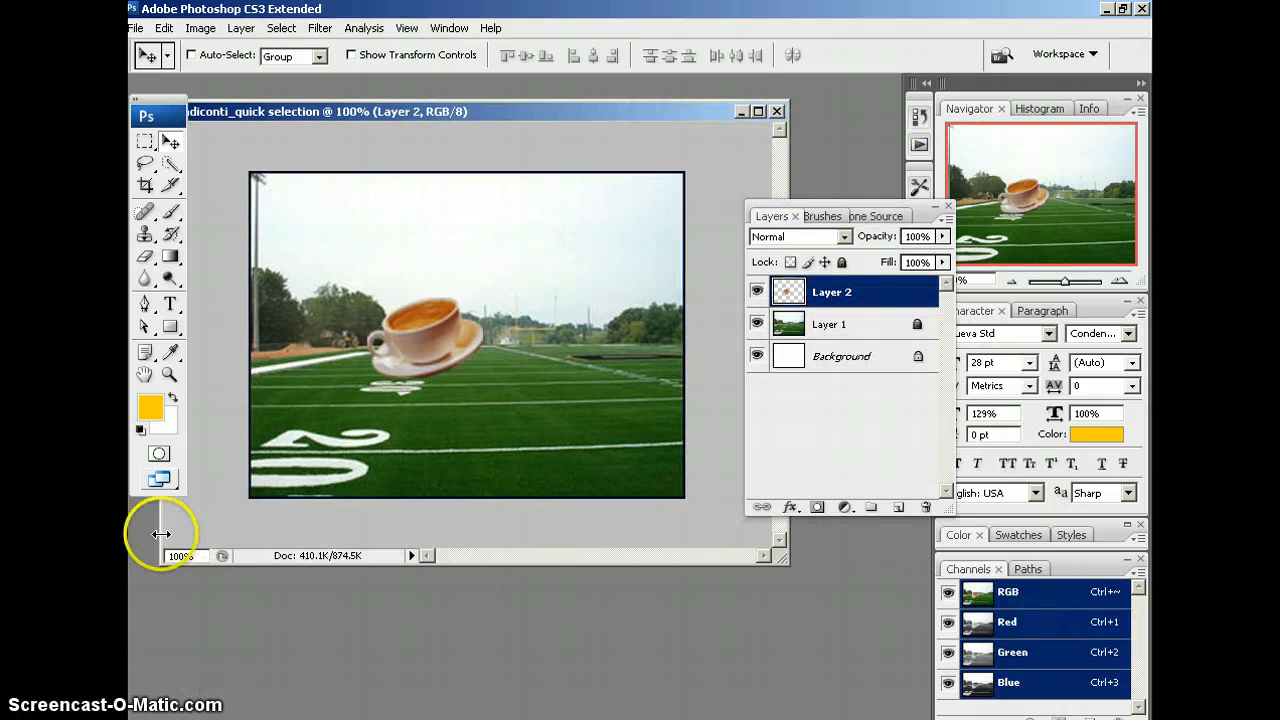
{"action": "left_click_drag", "start_coordinate": [159, 533], "coordinate": [202, 537]}
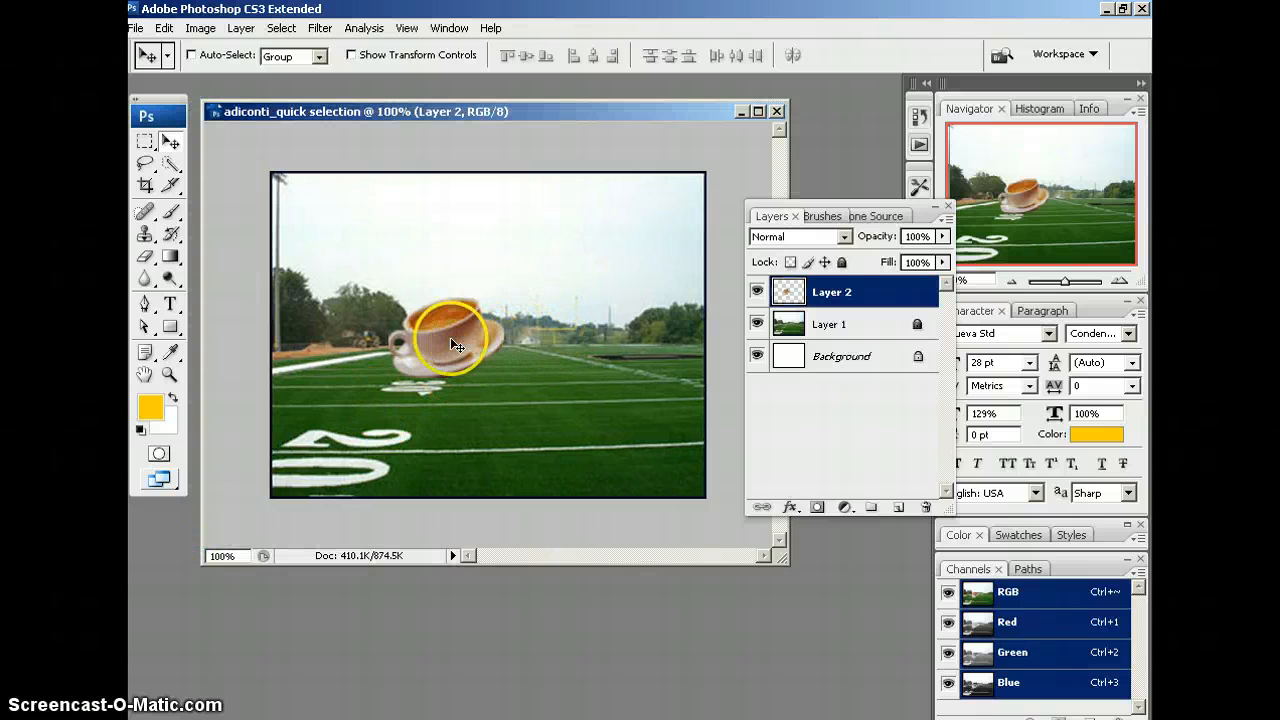
Move the coffee cup from the horizon to the right foreground of the football field, just above the near yard line
{"action": "left_click_drag", "start_coordinate": [457, 343], "coordinate": [612, 426]}
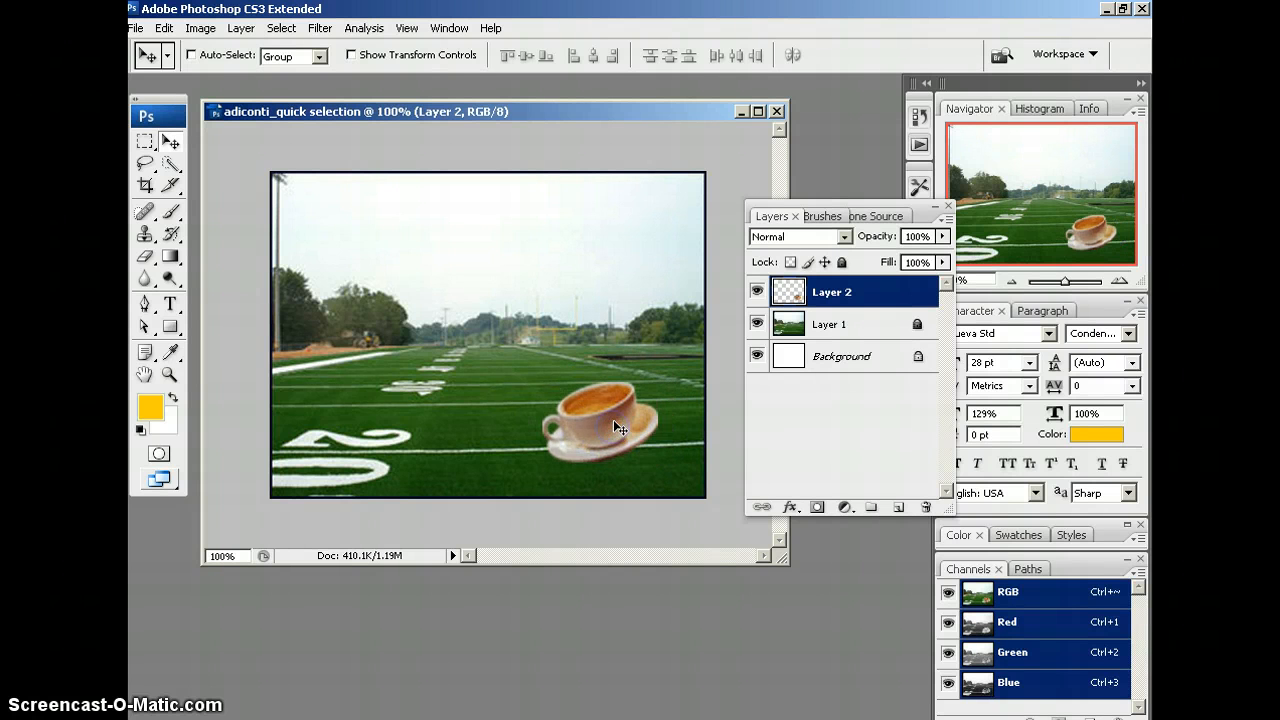
{"action": "left_click_drag", "start_coordinate": [642, 115], "coordinate": [616, 108]}
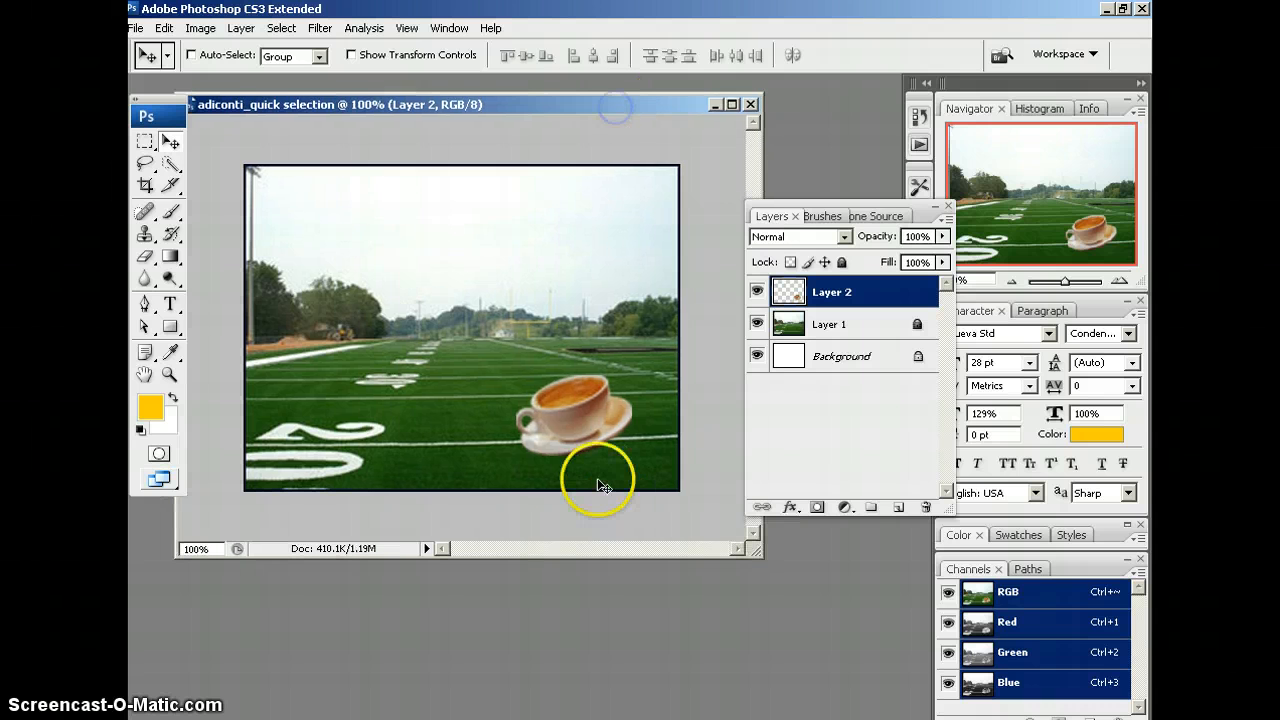
{"action": "left_click_drag", "start_coordinate": [594, 425], "coordinate": [578, 397]}
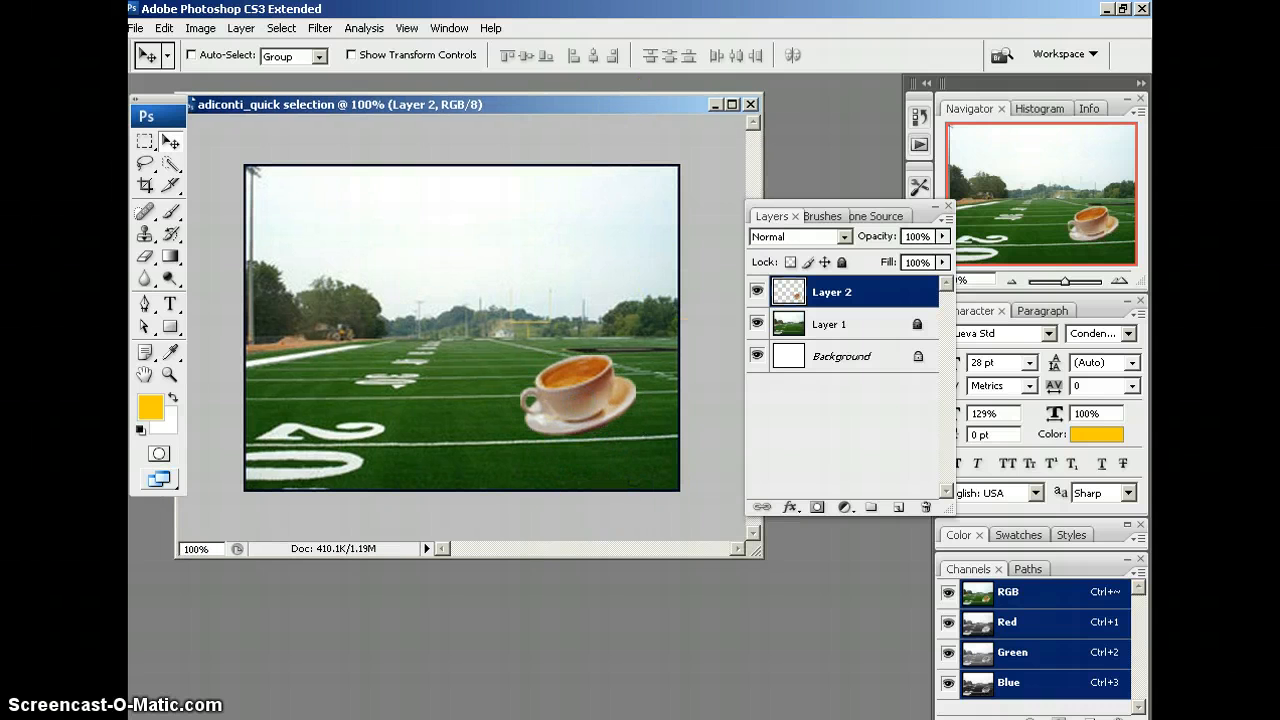